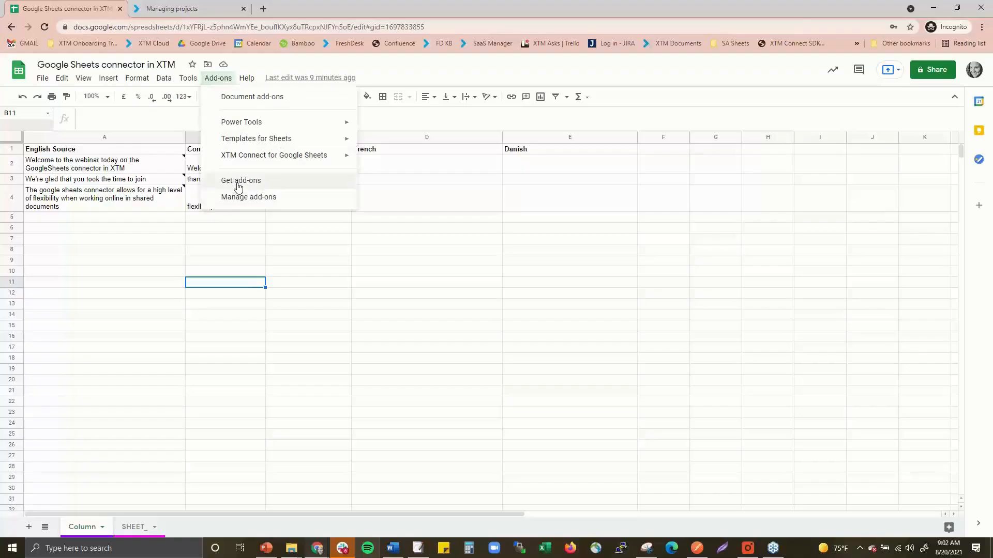
Search the Google Workspace Marketplace for "xtm", then close the marketplace.
left_click(237, 182)
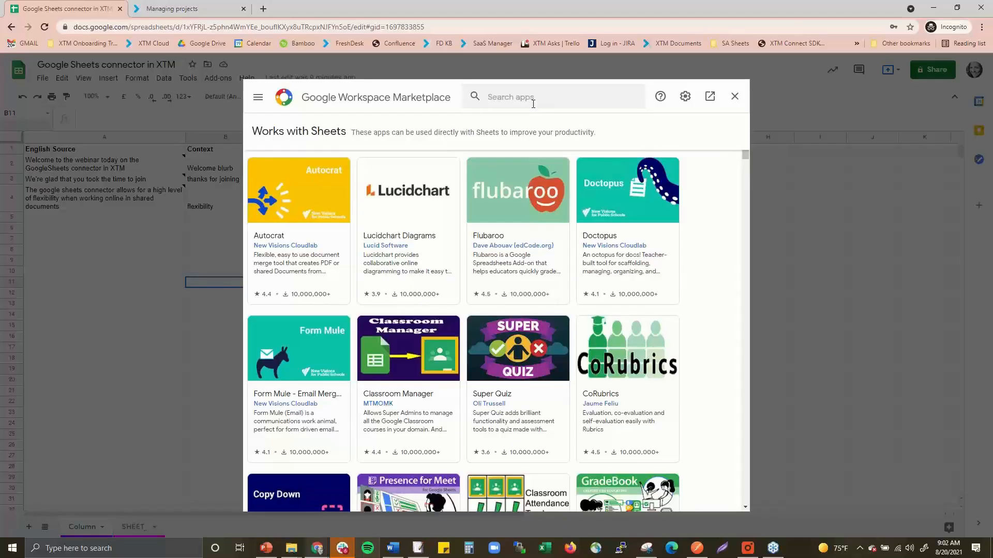
left_click(533, 97)
type("xtm")
key("Return")
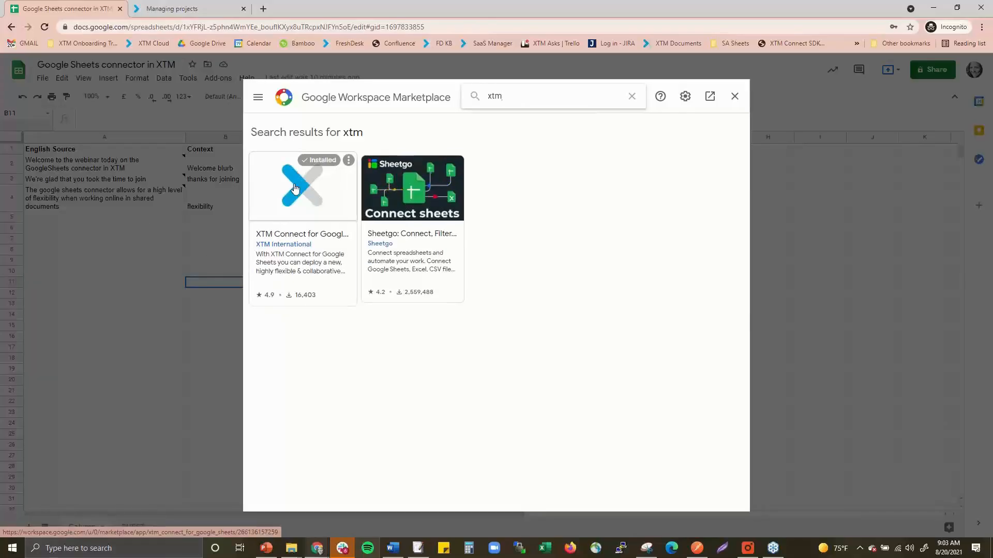
left_click(735, 100)
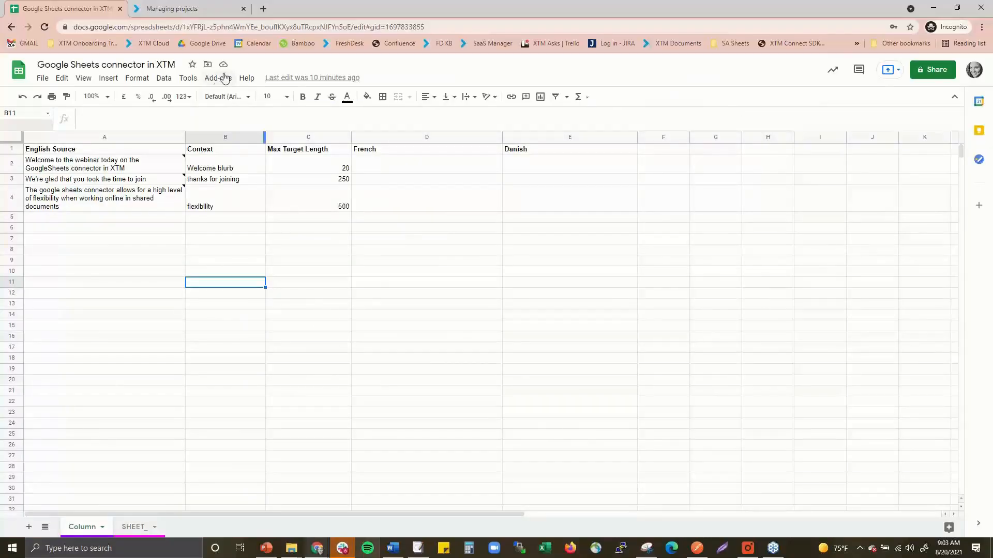
Open XTM Connect for Google Sheets and disconnect the currently connected XTM account.
left_click(216, 80)
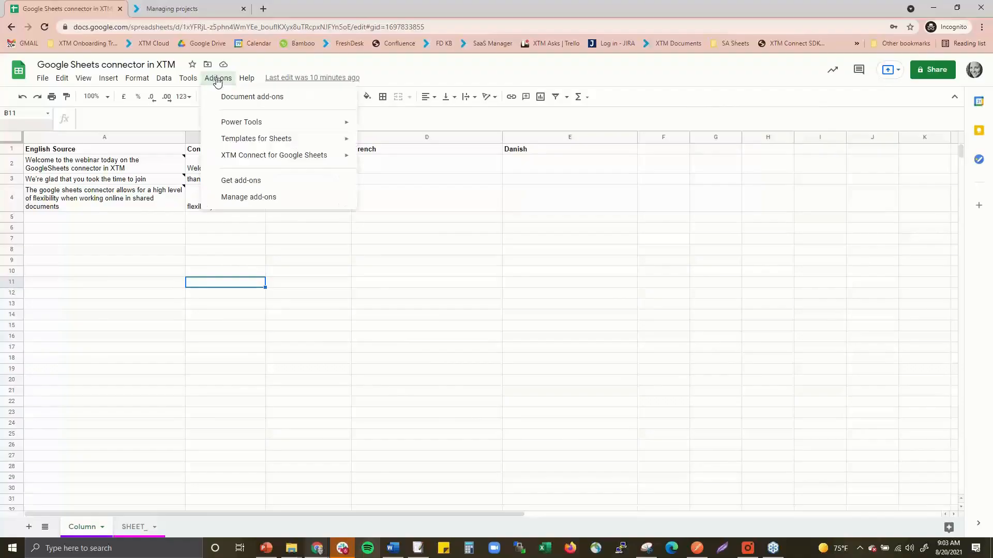
mouse_move(223, 155)
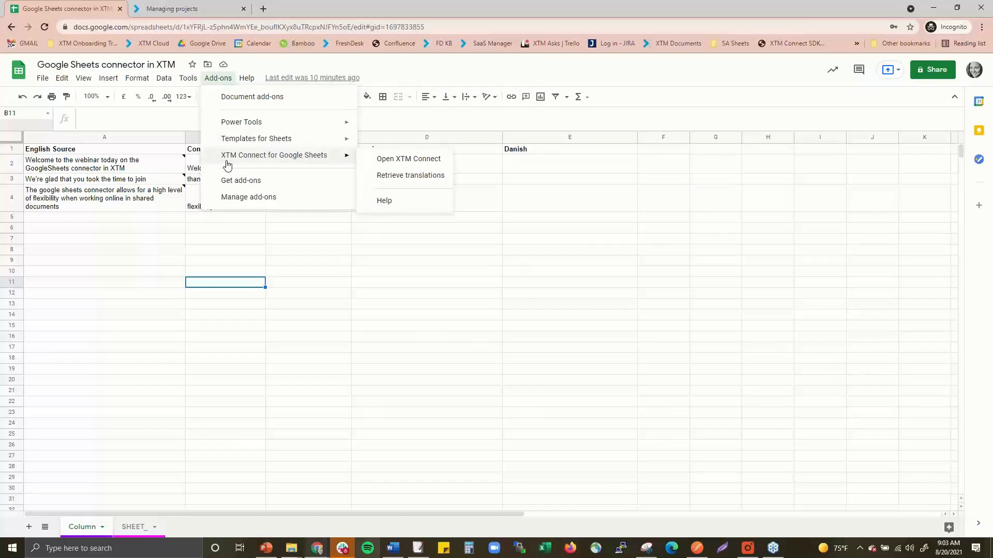
left_click(401, 163)
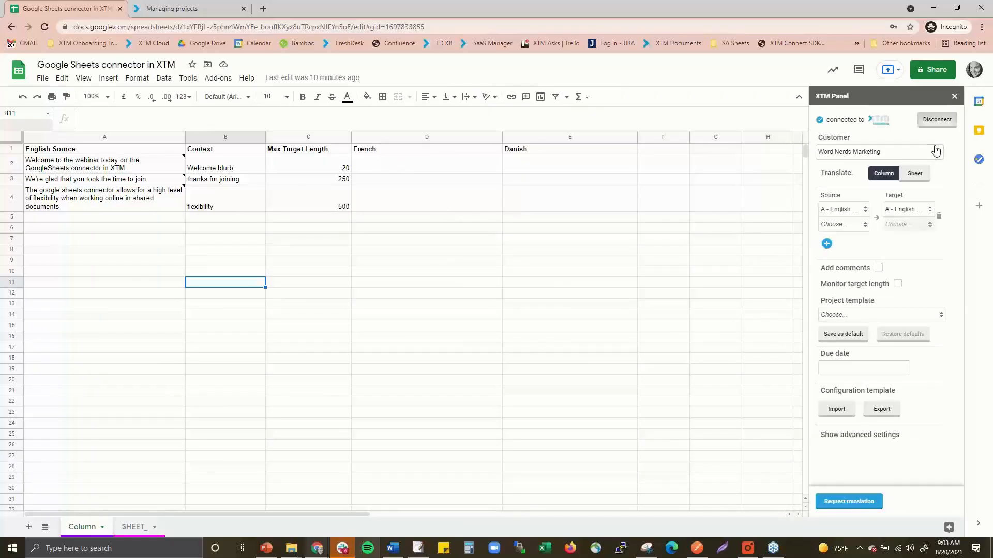
left_click(937, 121)
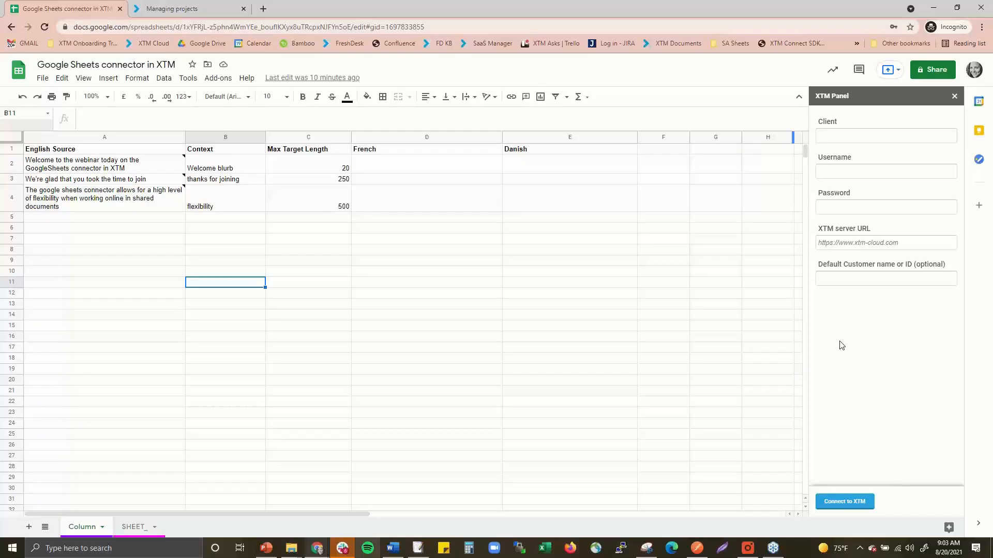
Fill in the XTM login with client XTMInternational, the account username and the account password.
left_click(907, 135)
left_click(876, 158)
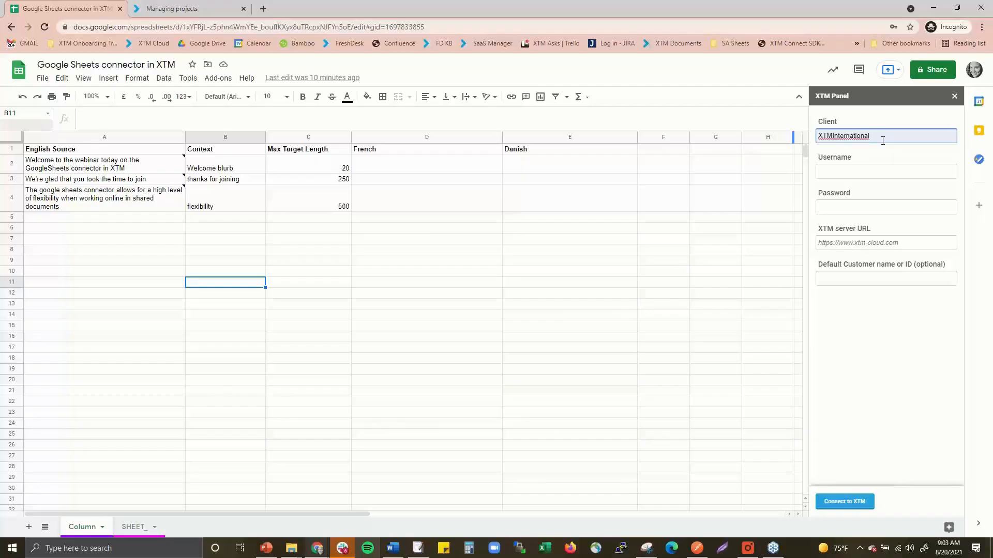
left_click(849, 172)
left_click(850, 193)
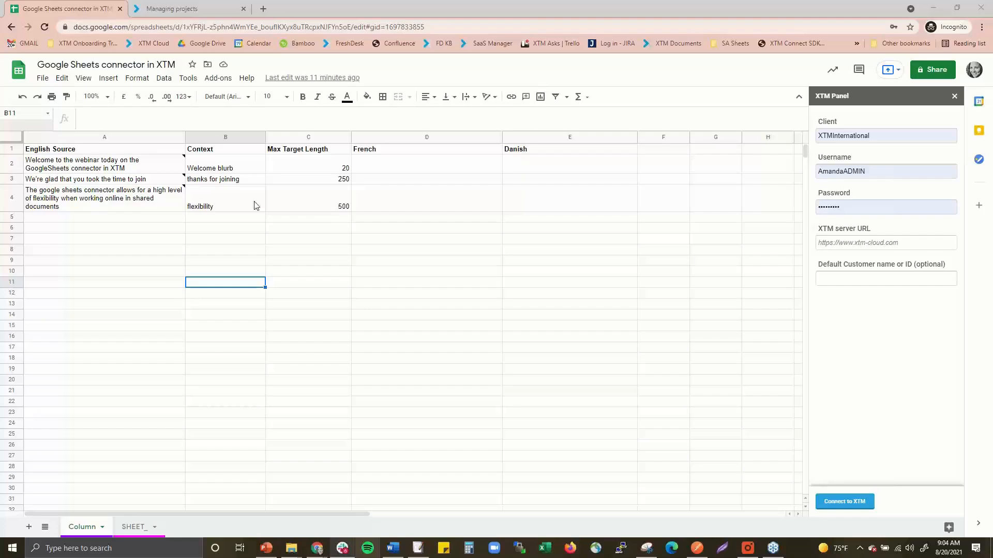
left_click(834, 206)
key("ctrl+v")
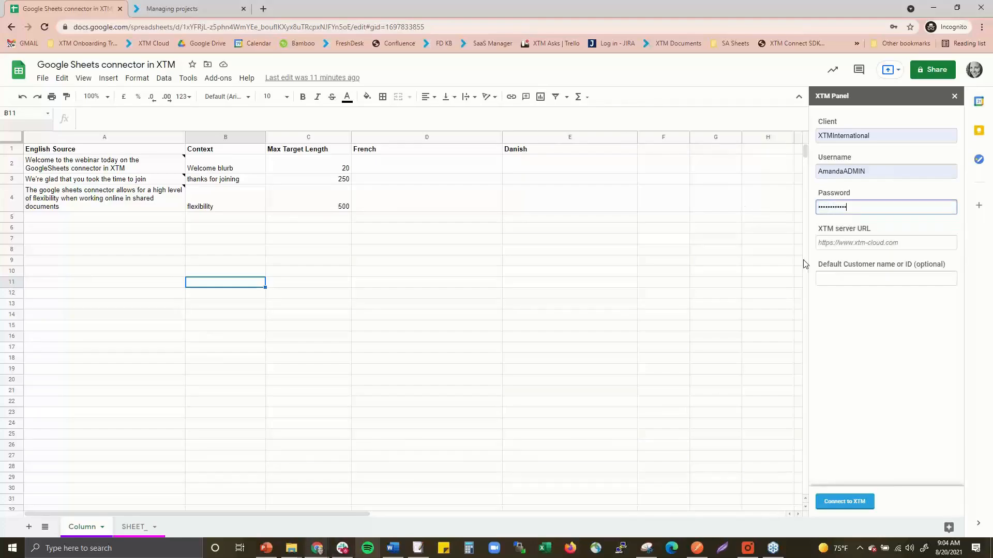
left_click(860, 246)
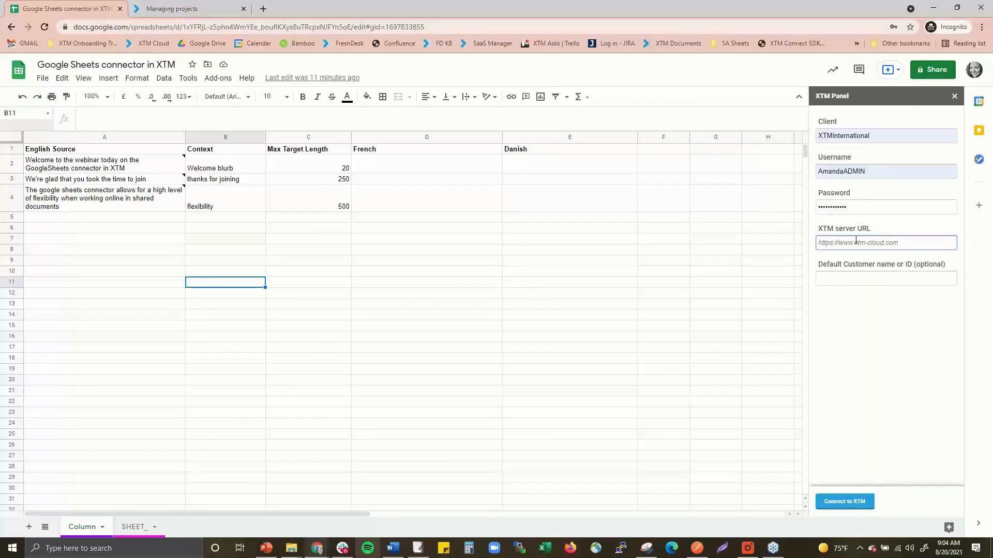
left_click(172, 13)
left_click(122, 29)
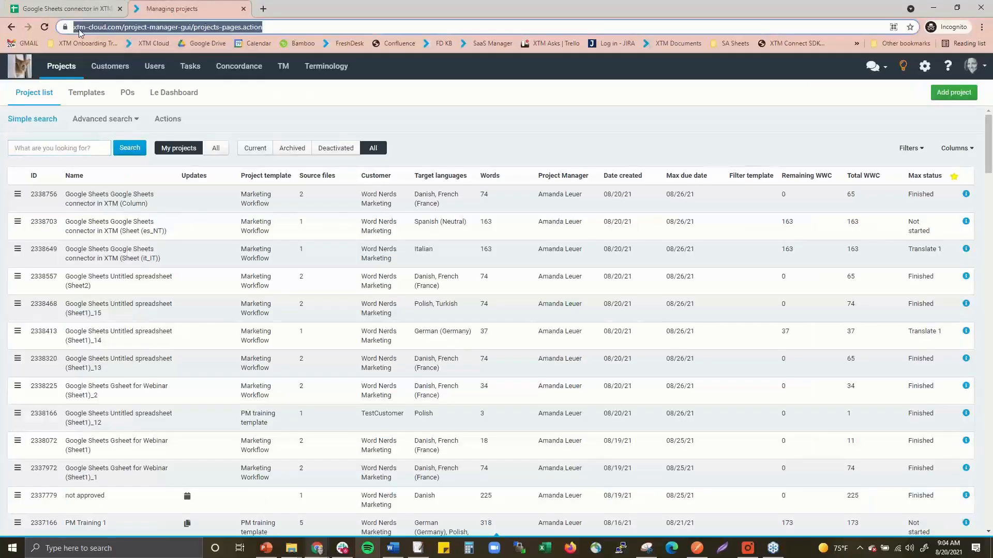
left_click(161, 28)
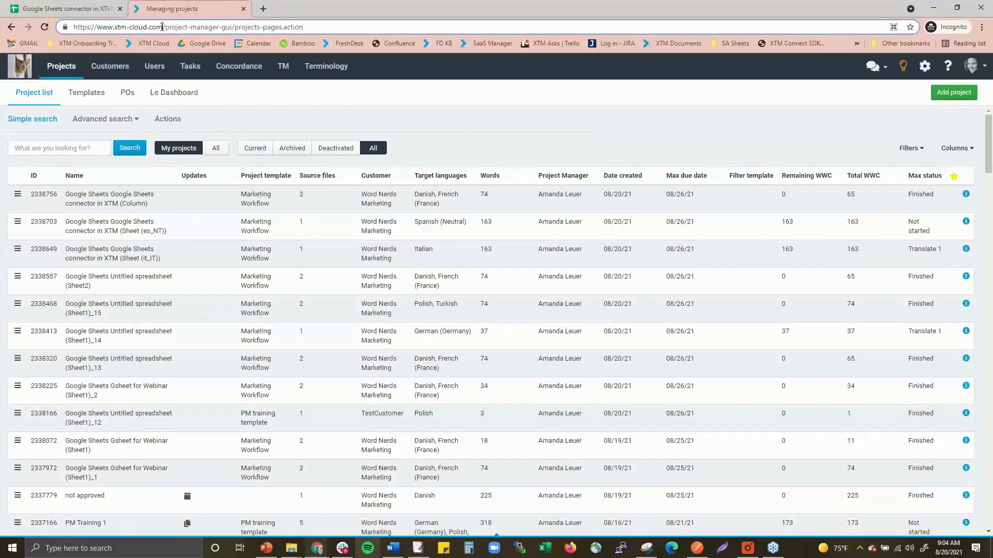
left_click(51, 9)
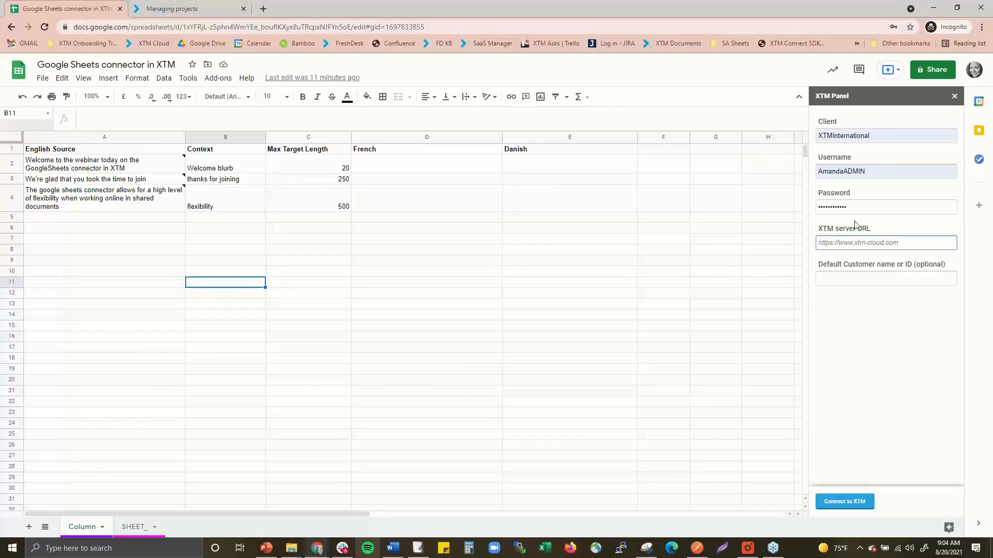
type("https://www.xtm-cloud.com/")
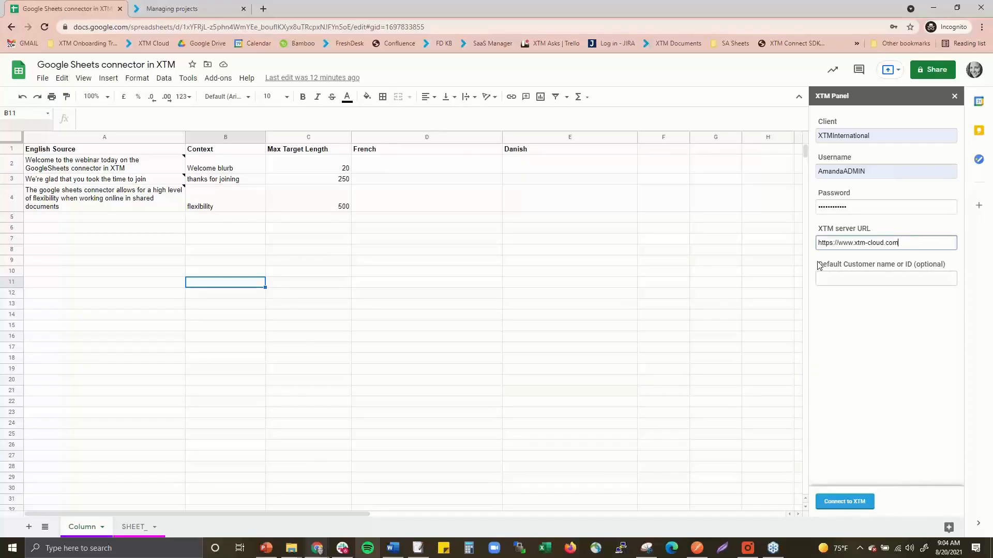
left_click(836, 505)
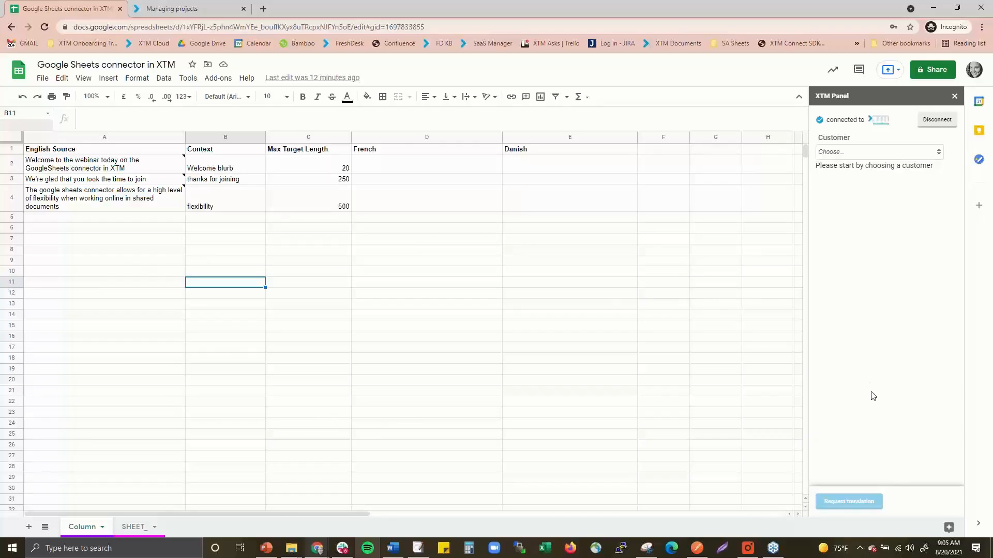
Choose Word Nerds Marketing as the customer and keep column translation after previewing the sheet translation options.
left_click(840, 154)
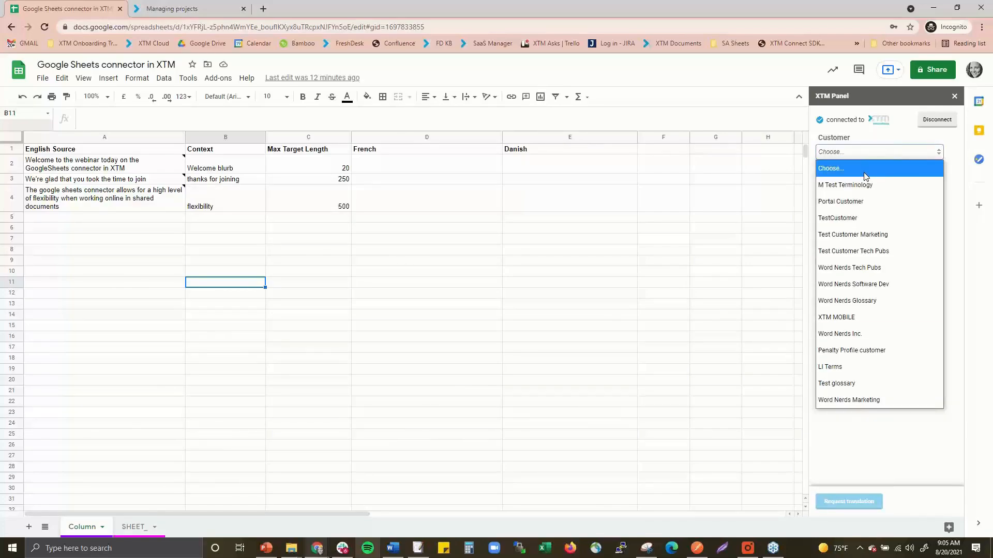
left_click(850, 403)
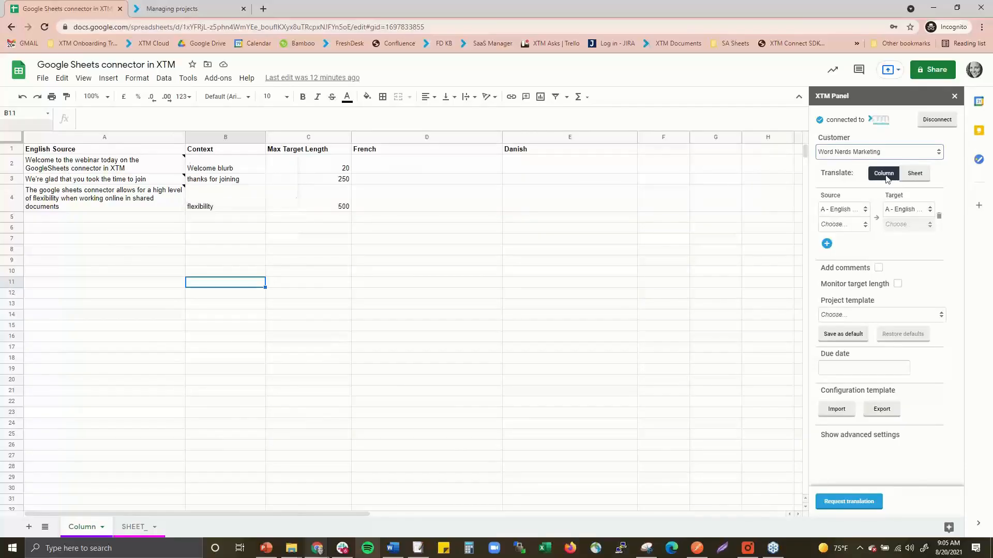
left_click(923, 178)
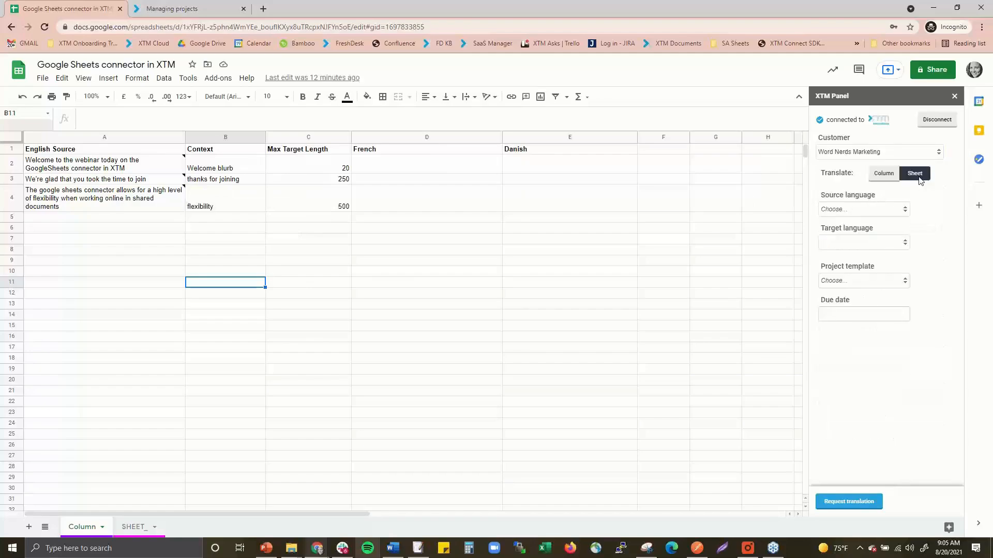
left_click(880, 180)
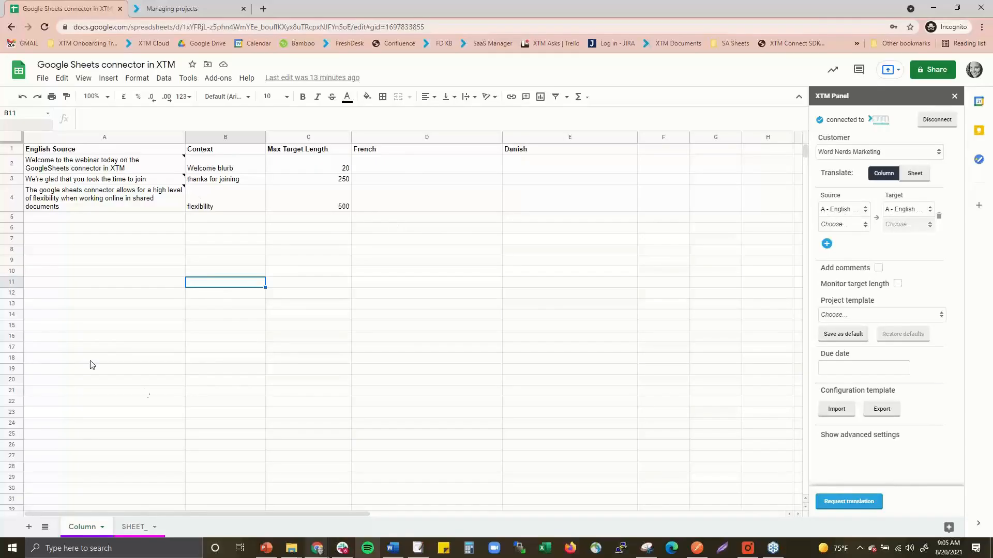
Map source column A - English Source in English (USA) to target column D - French in French (France).
mouse_move(151, 171)
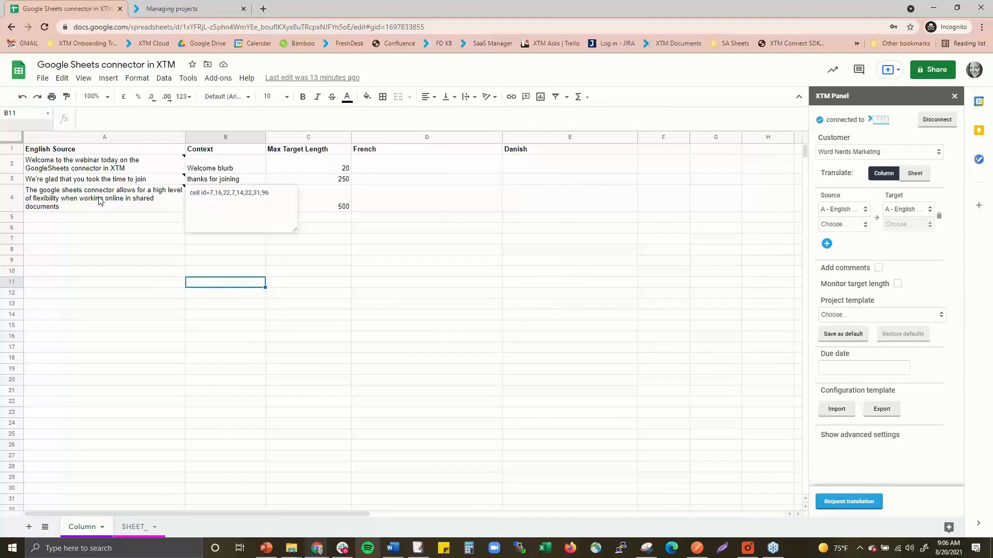
mouse_move(91, 170)
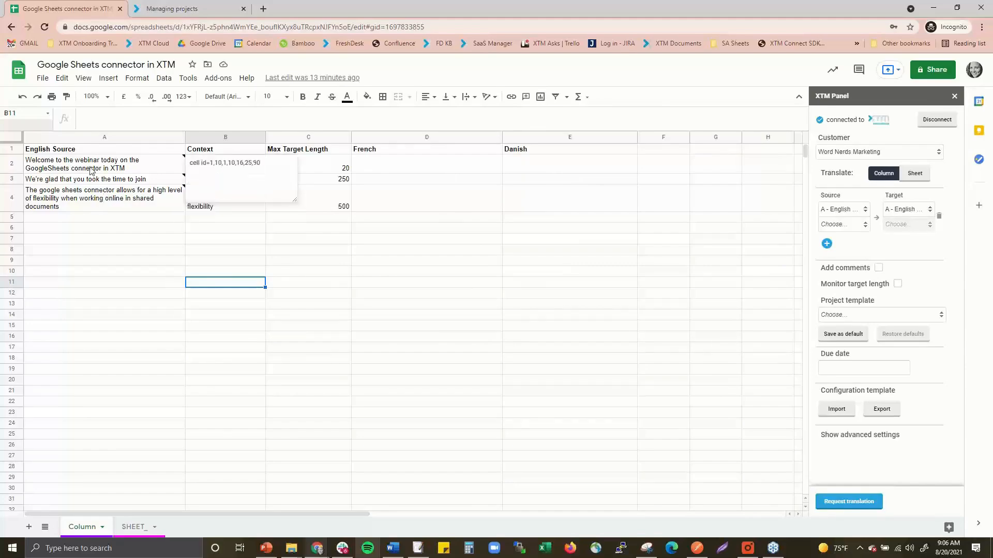
left_click(842, 211)
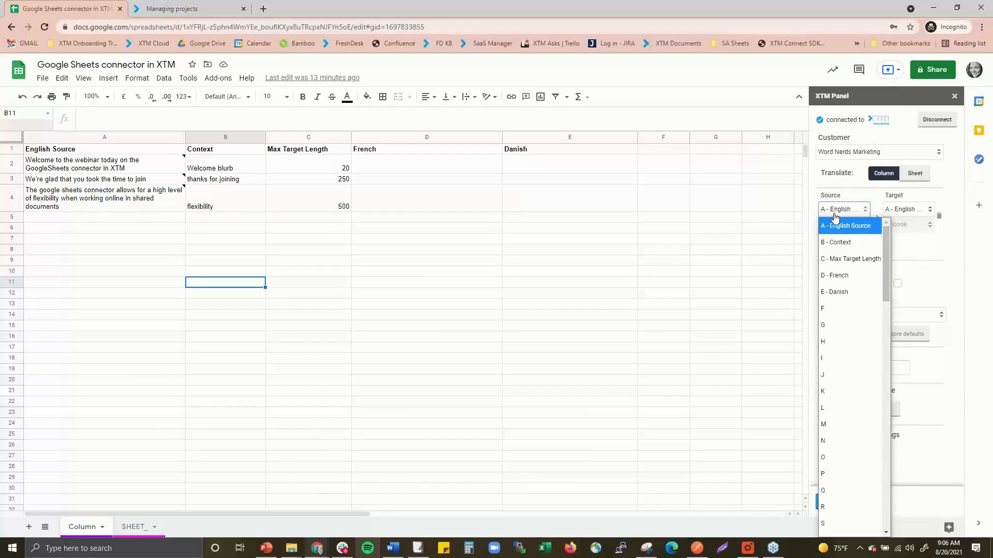
left_click(834, 217)
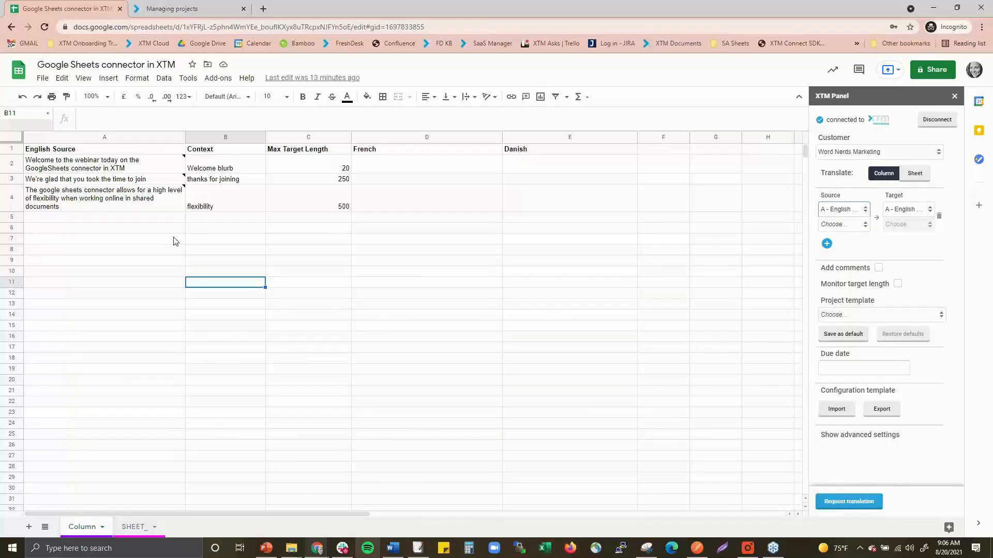
left_click(902, 215)
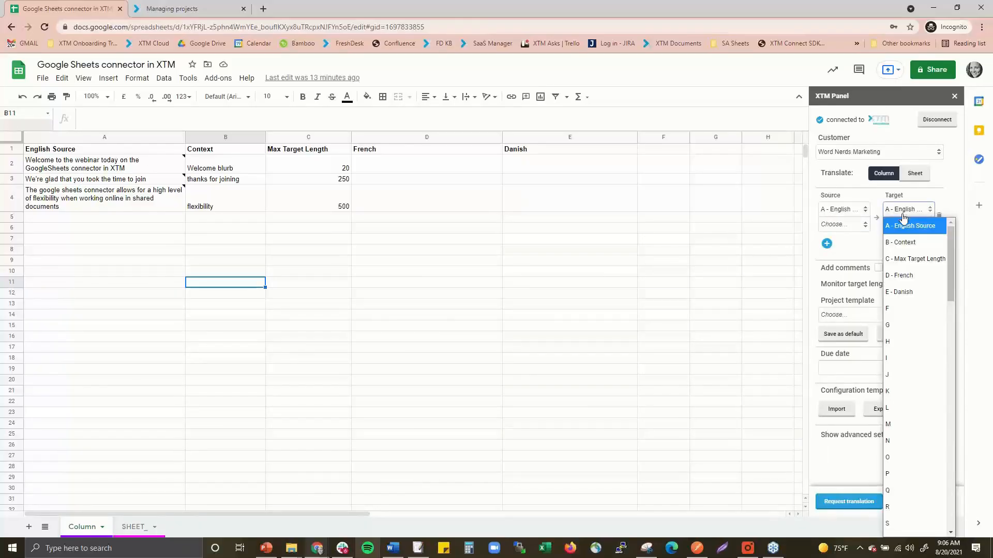
left_click(899, 281)
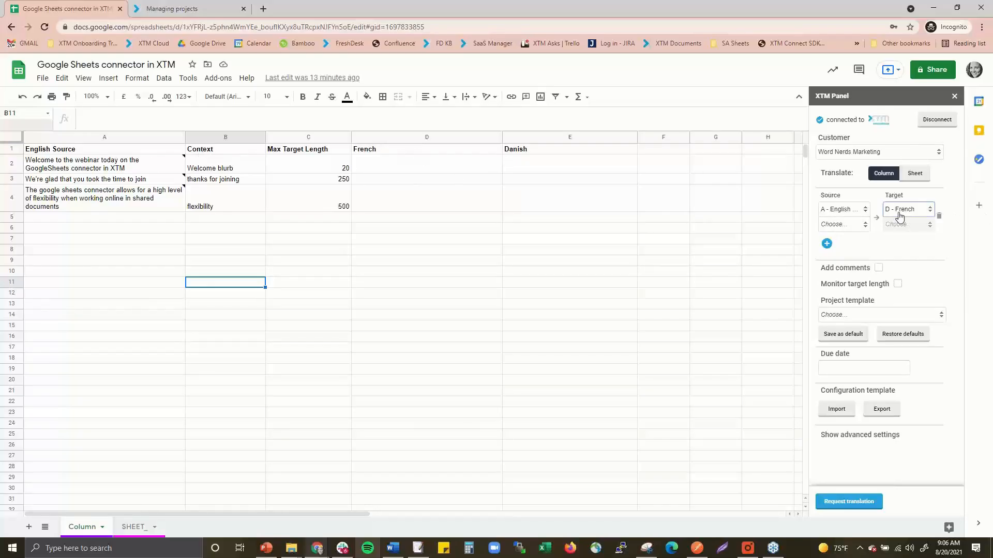
left_click(844, 226)
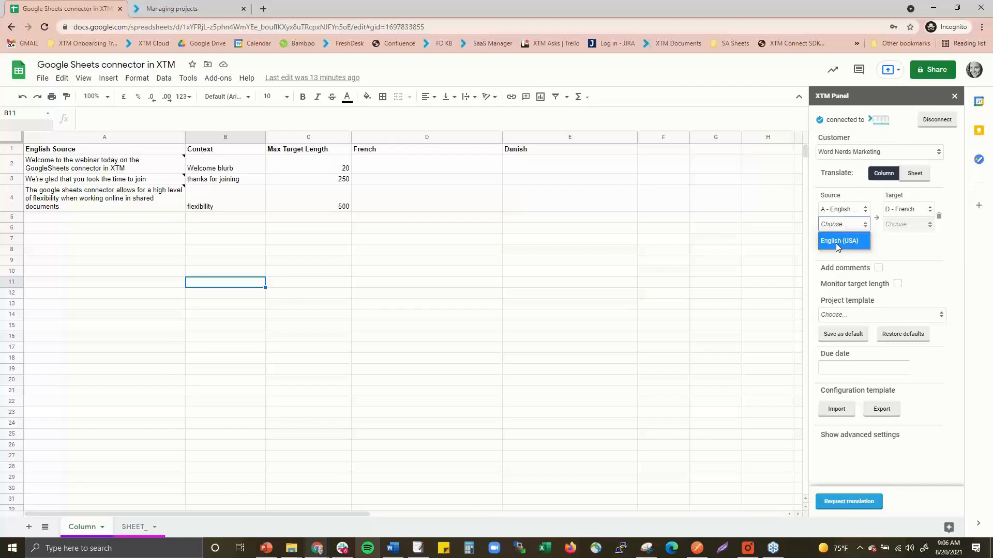
left_click(837, 243)
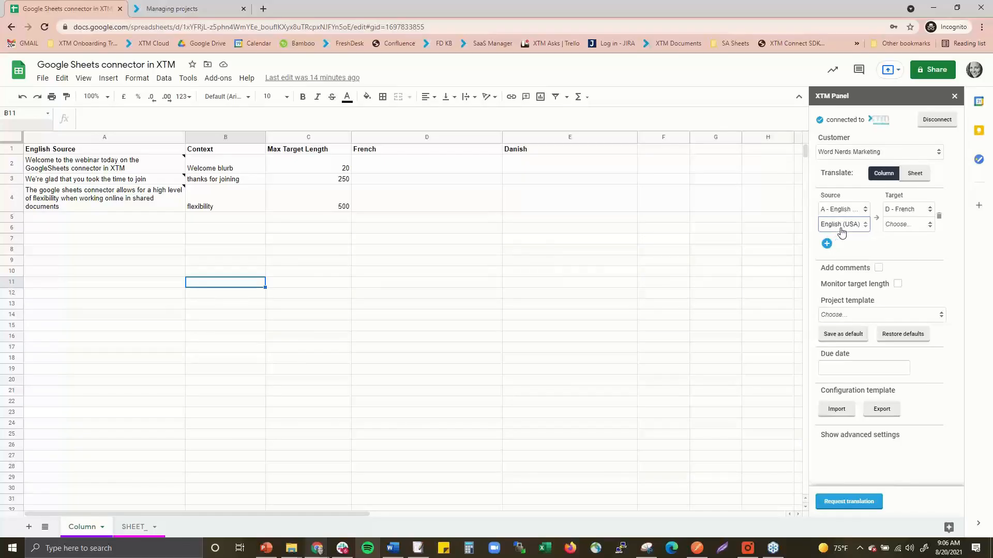
left_click(898, 225)
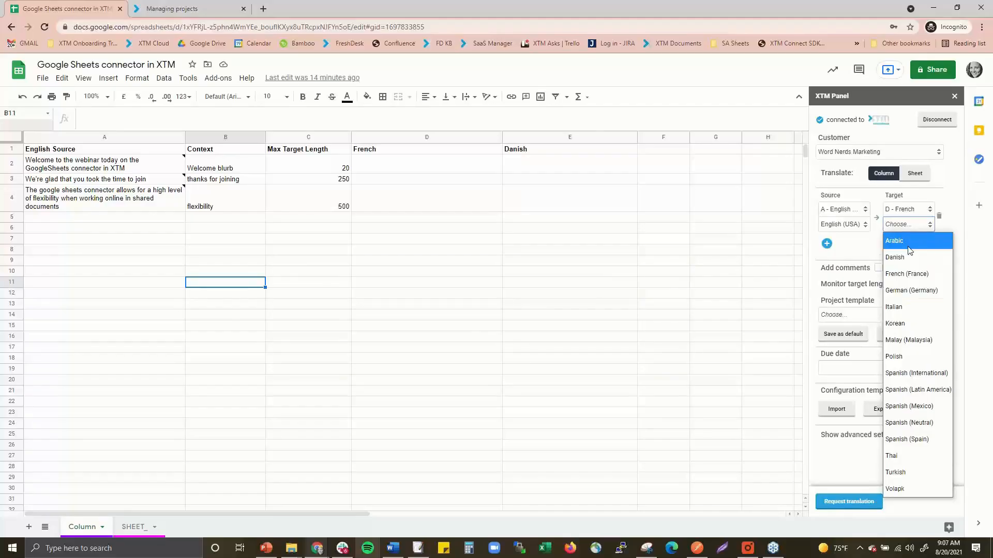
left_click(910, 275)
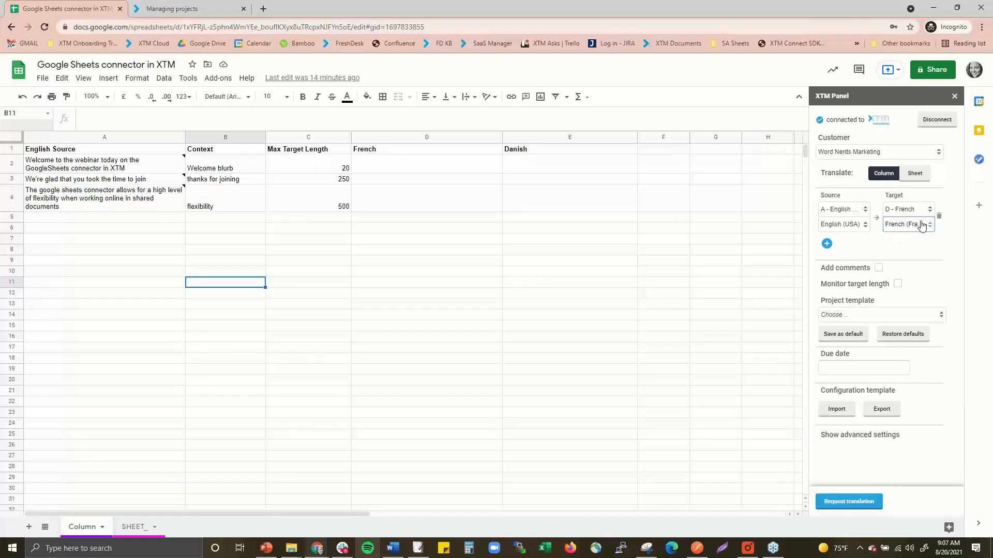
Add a second column mapping from A - English Source in English (USA) to E - Danish in Danish.
left_click(826, 244)
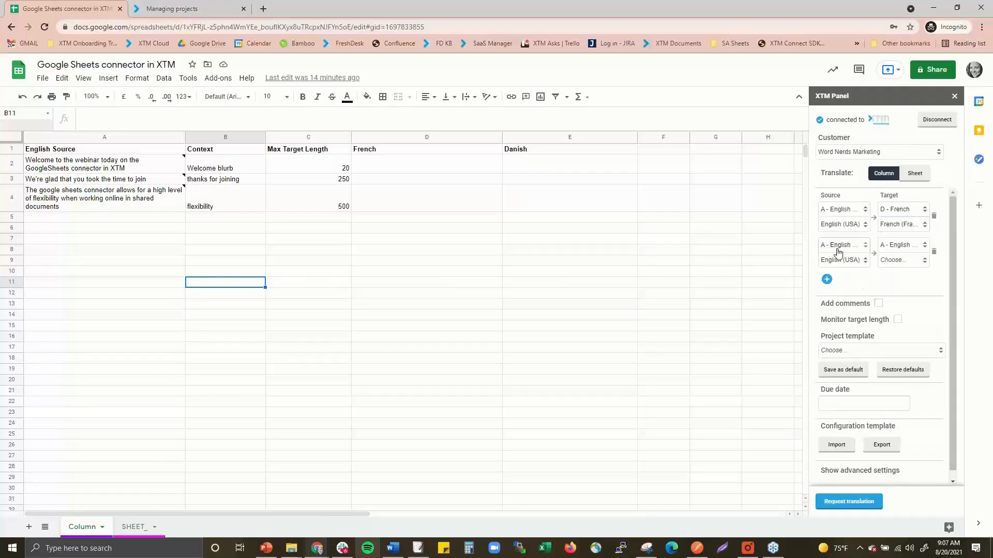
left_click(899, 246)
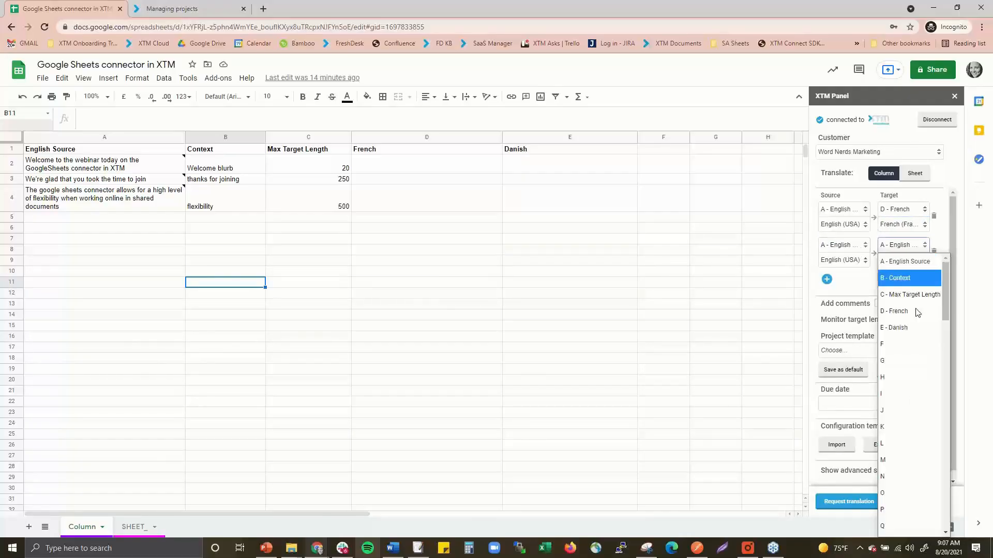
left_click(899, 329)
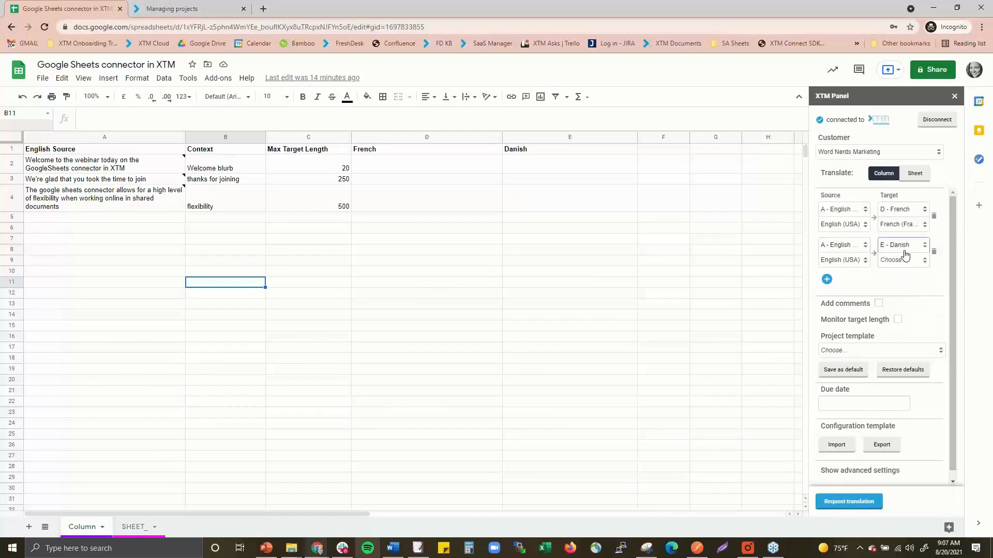
left_click(838, 261)
left_click(839, 279)
left_click(893, 262)
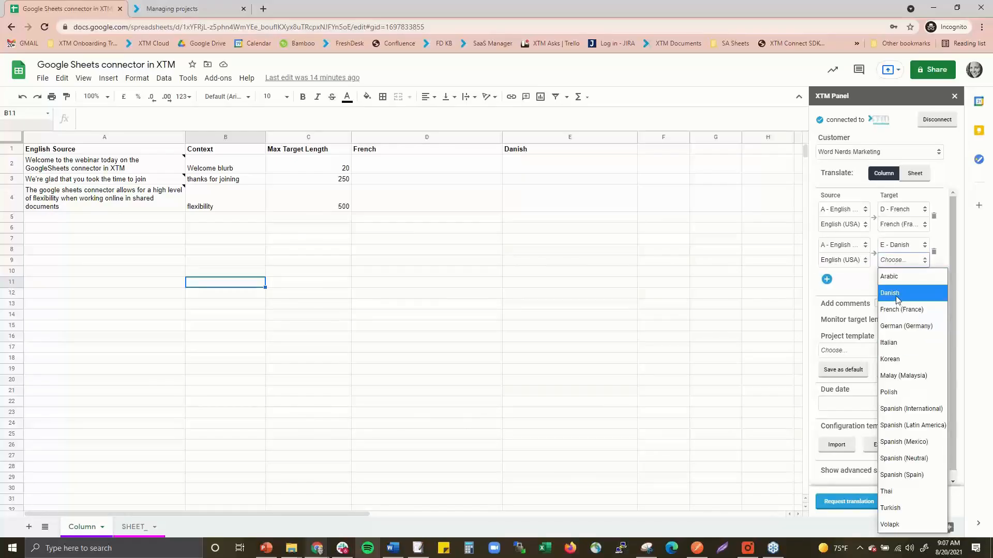
left_click(896, 295)
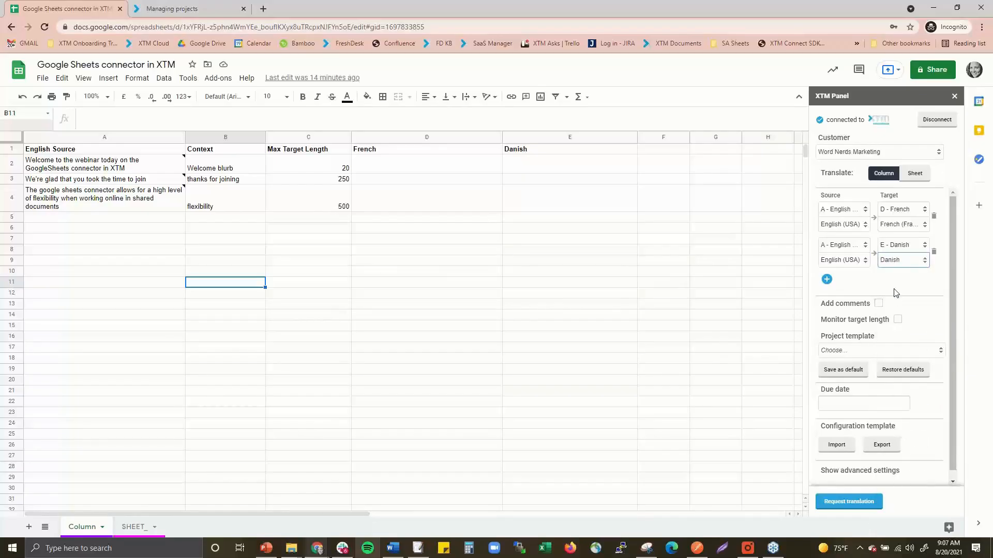
Add a third language pair row to the column mappings and delete it again.
left_click(827, 279)
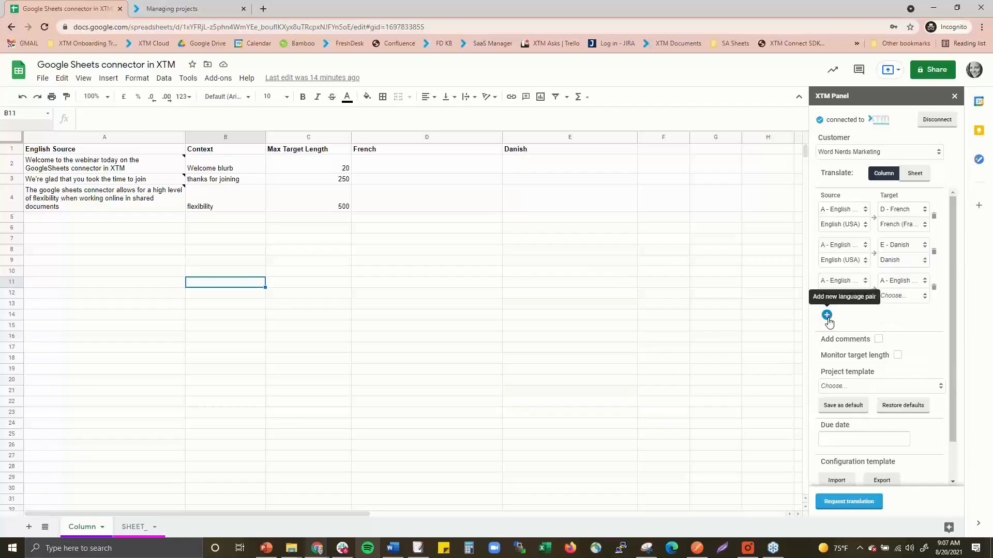
left_click(933, 288)
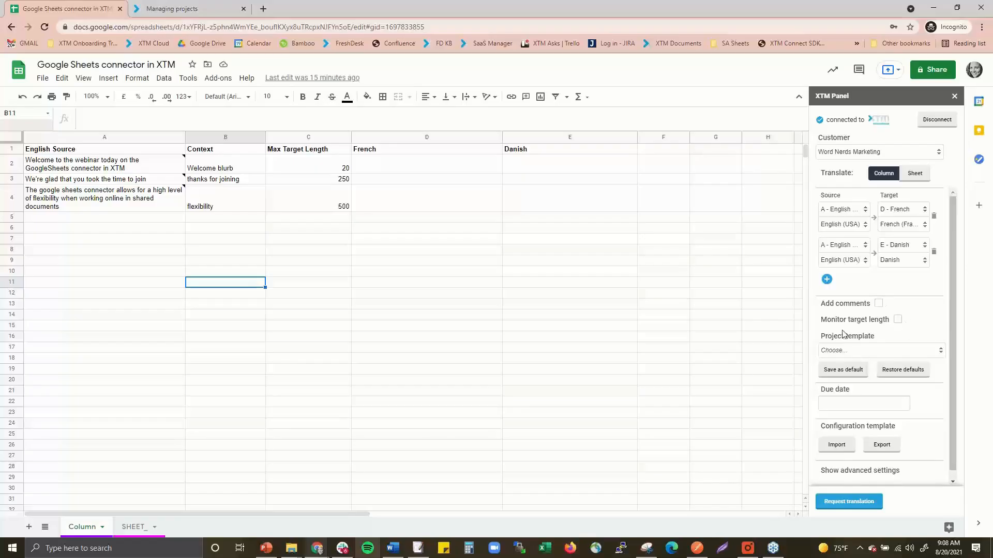
Enable adding comments for A - English Source, keeping B - Context as the comment column after viewing the column options.
left_click(877, 305)
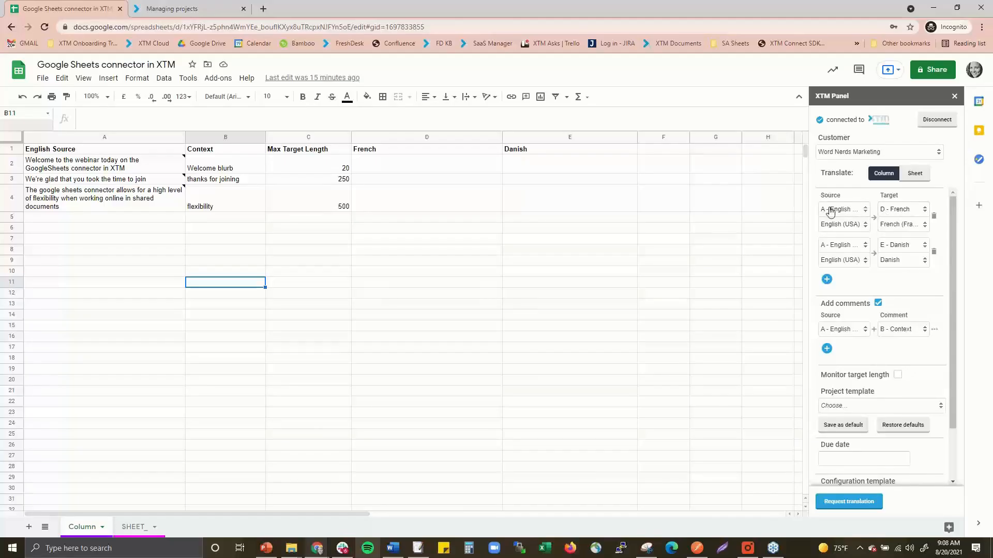
left_click(900, 329)
left_click(904, 344)
left_click(890, 332)
scroll(909, 222, "up", 1)
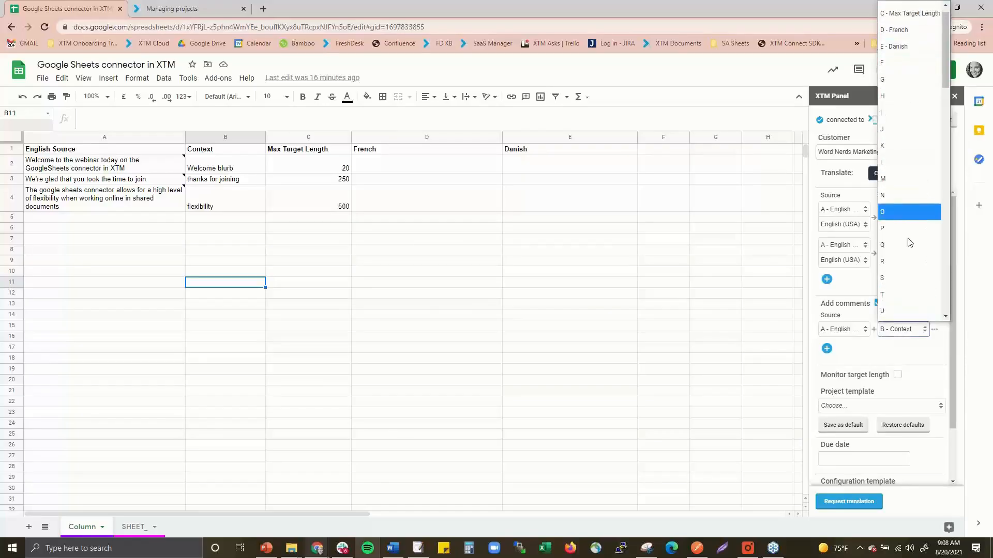
left_click(902, 348)
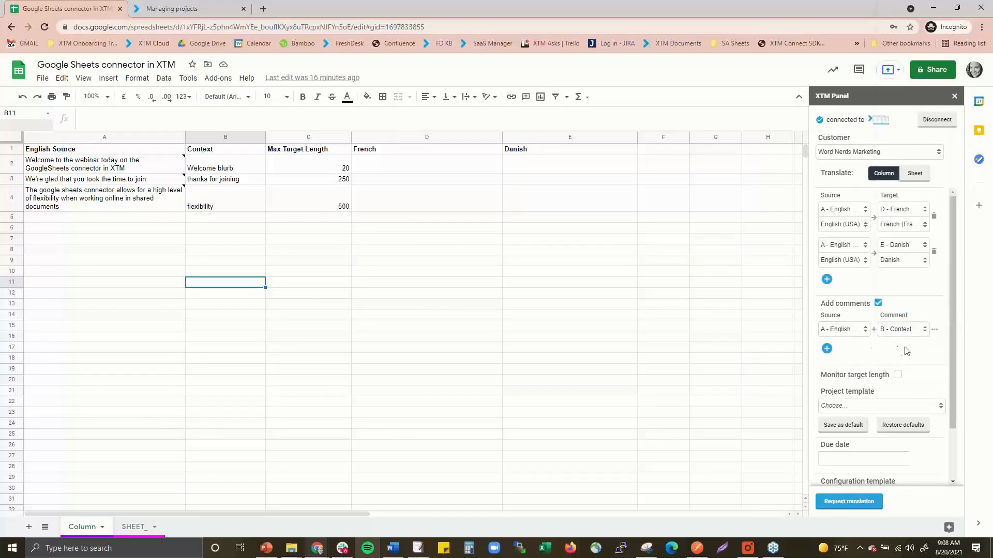
Set the Context comments to show in XTM as a new column.
left_click(935, 332)
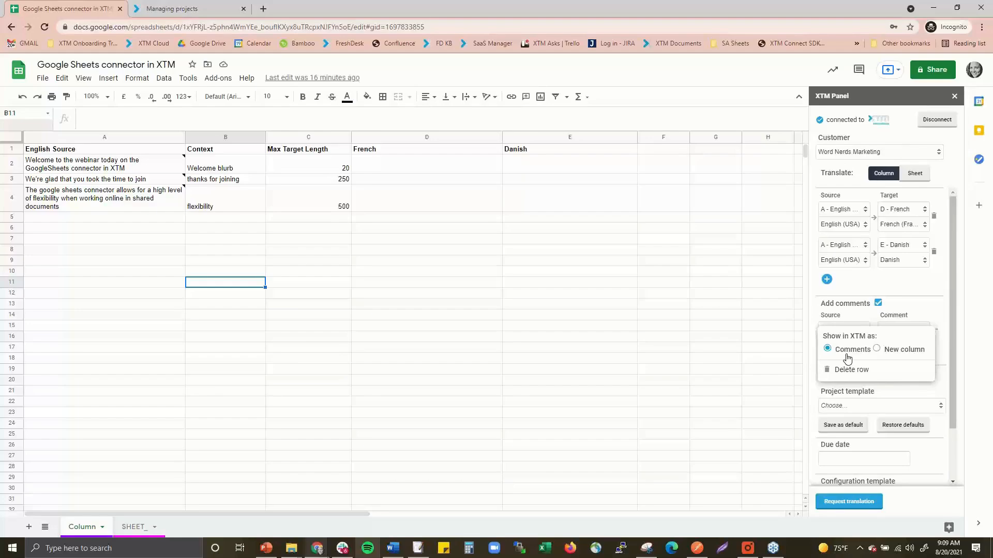
left_click(877, 350)
left_click(865, 303)
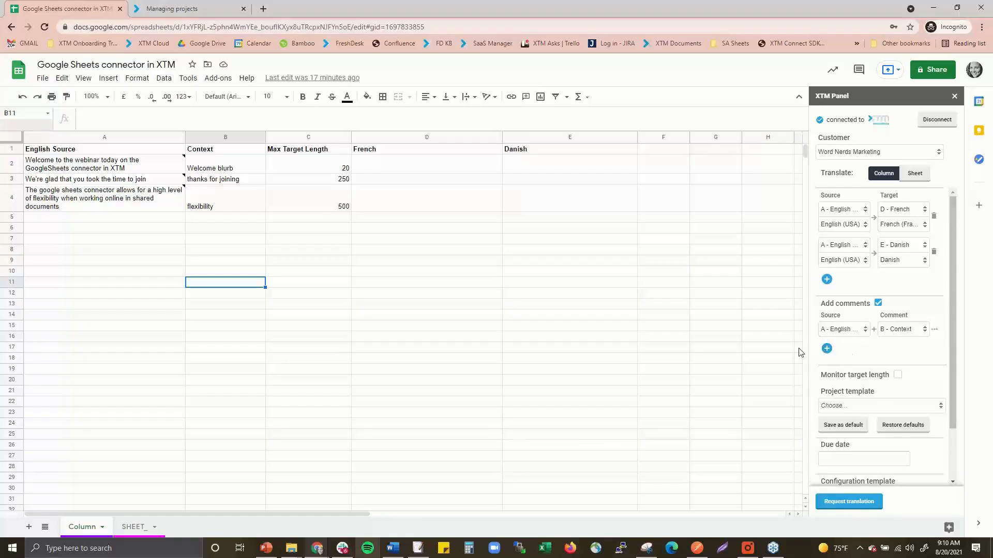
Enable target length monitoring for A - English Source with C - Max Target Length, keeping it as the maximum target length.
scroll(856, 355, "down", 1)
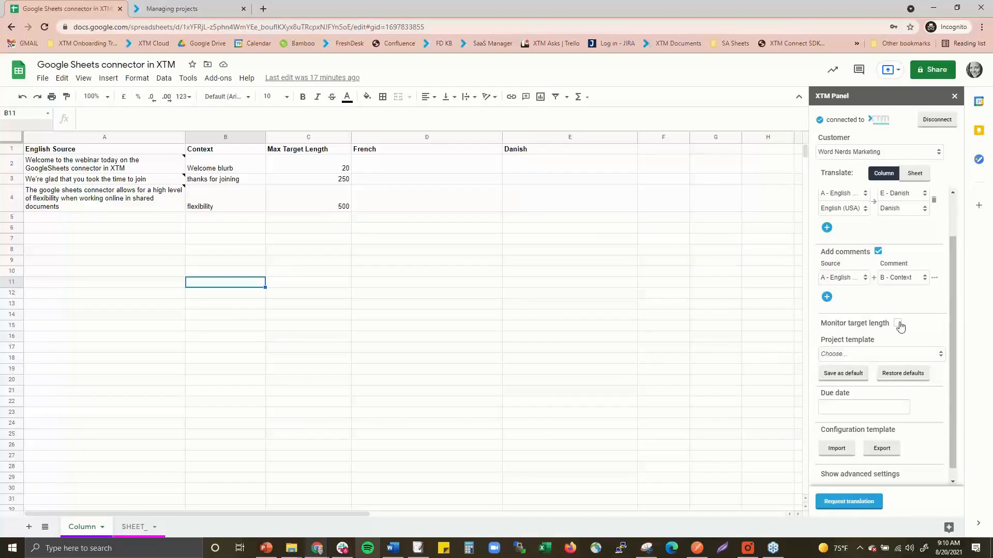
left_click(898, 324)
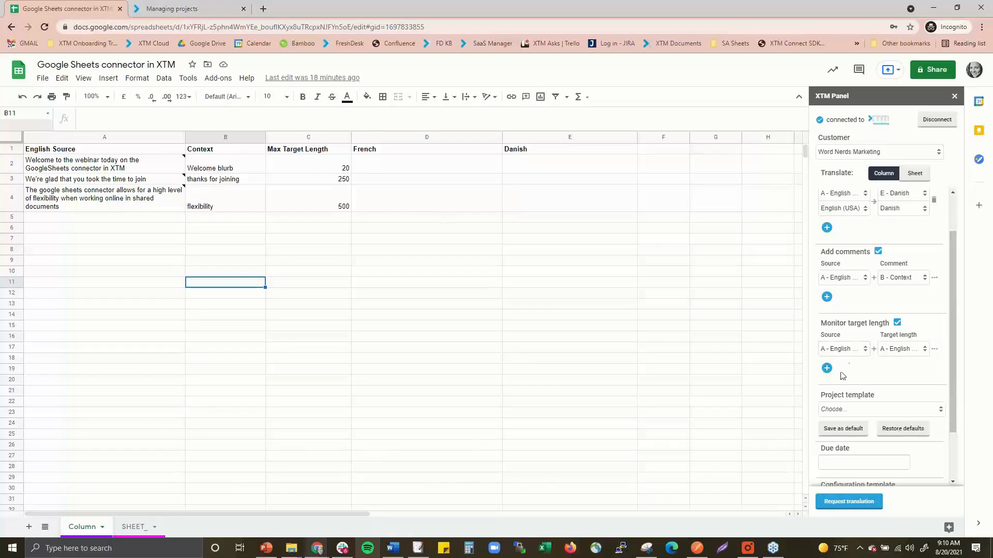
left_click(901, 349)
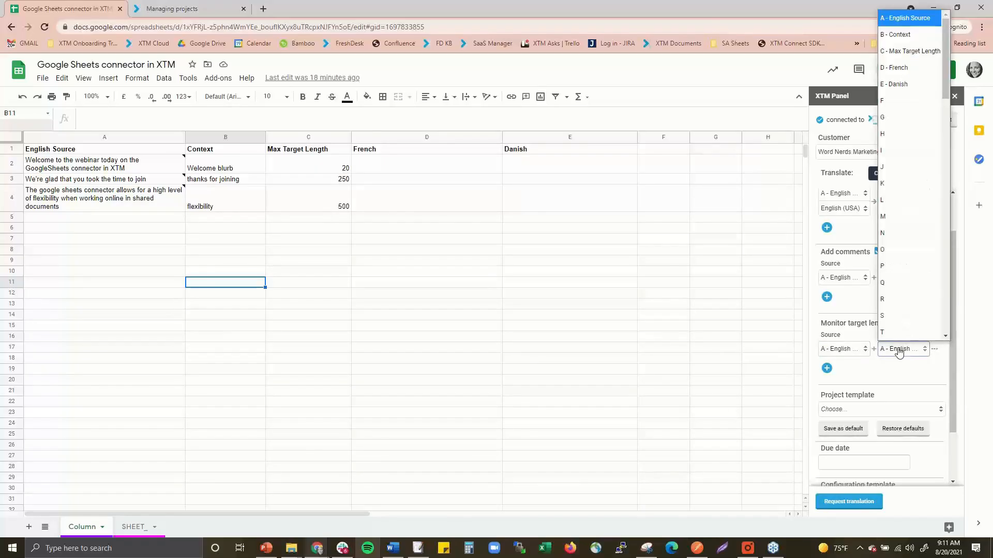
left_click(917, 61)
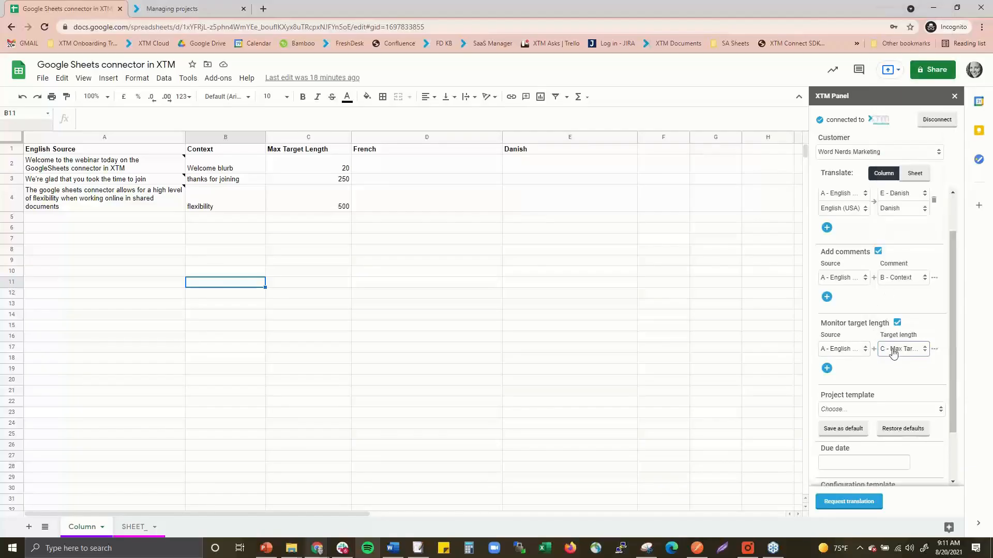
left_click(935, 352)
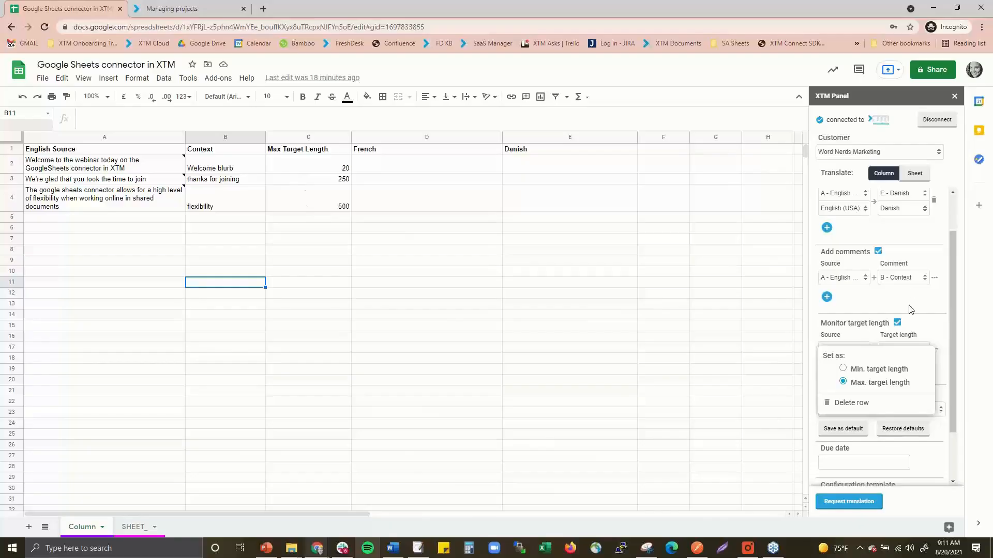
left_click(921, 329)
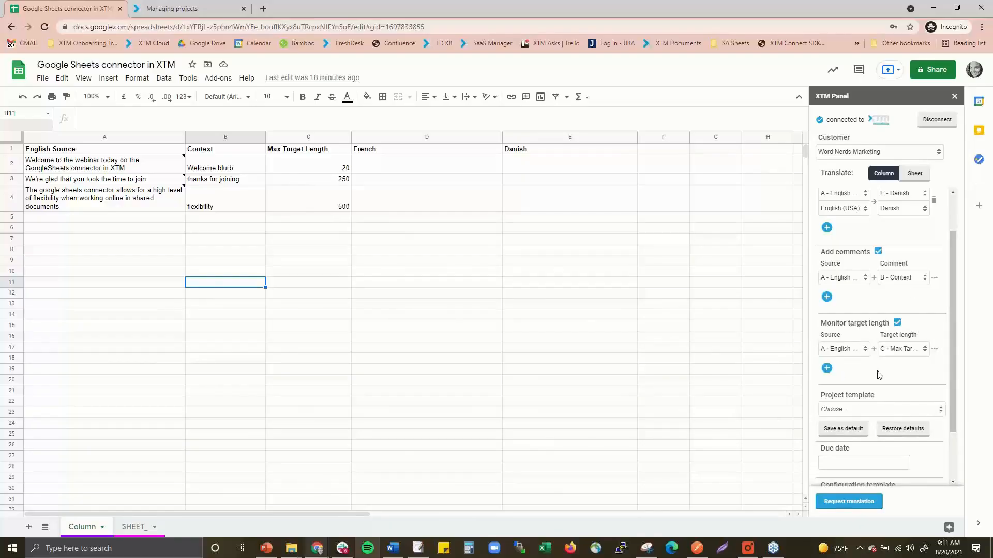
Choose Word Nerds Marketing as the project template and review the other available templates.
scroll(878, 375, "down", 2)
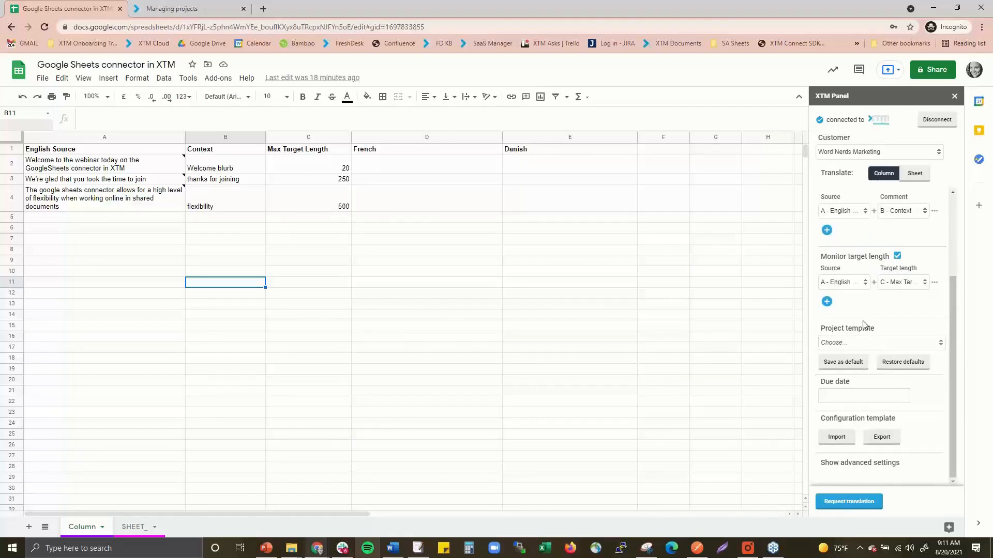
left_click(851, 344)
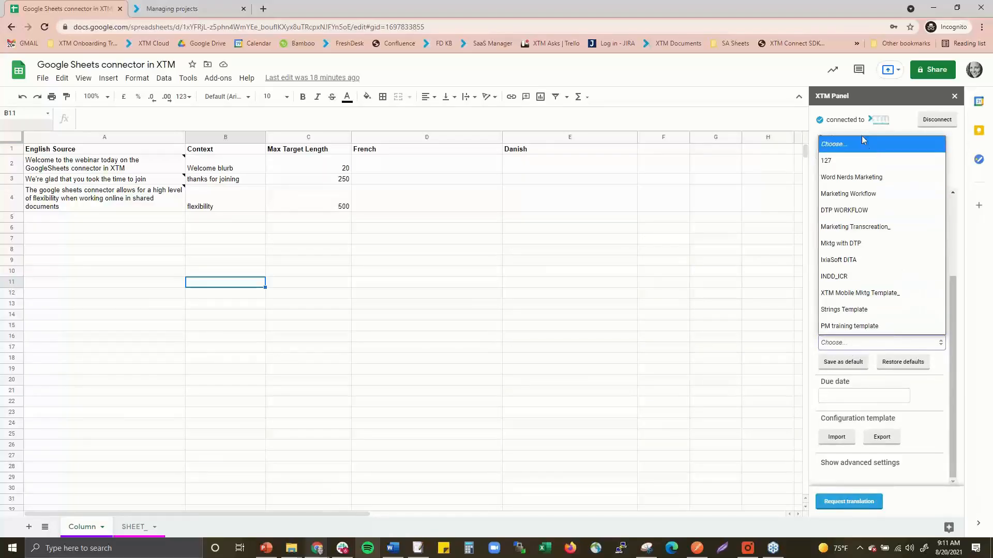
left_click(905, 179)
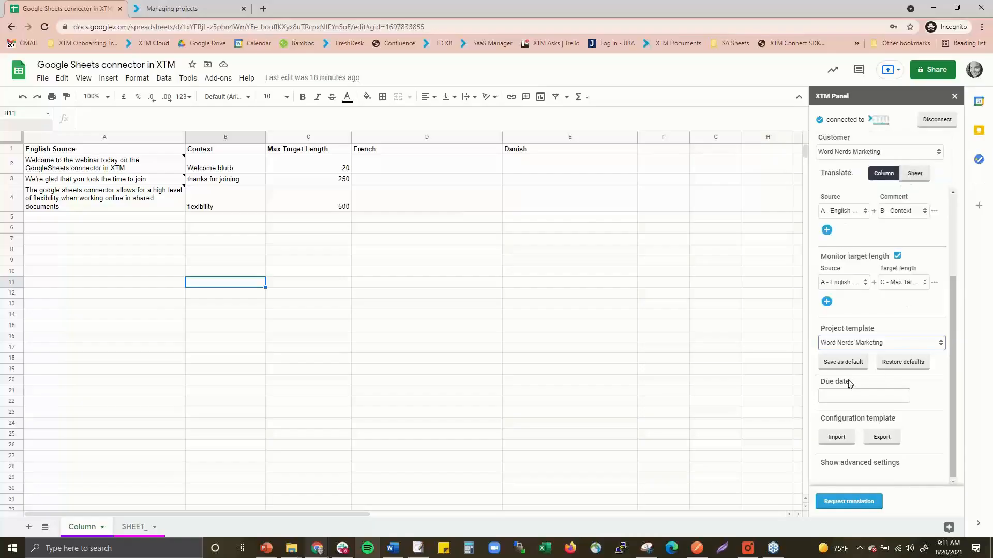
left_click(880, 344)
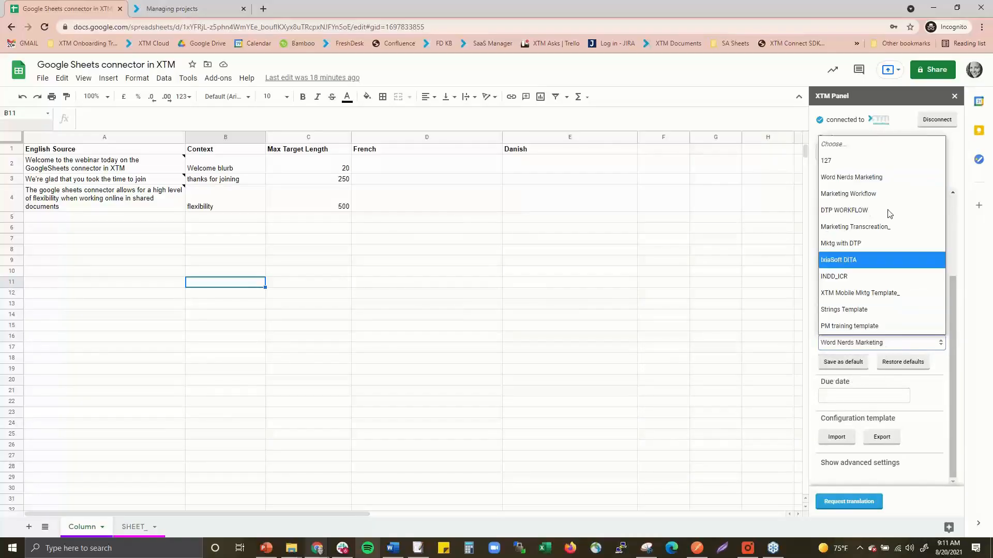
left_click(909, 348)
Review the list of available customers, leaving Word Nerds Marketing selected.
scroll(910, 349, "up", 3)
left_click(855, 152)
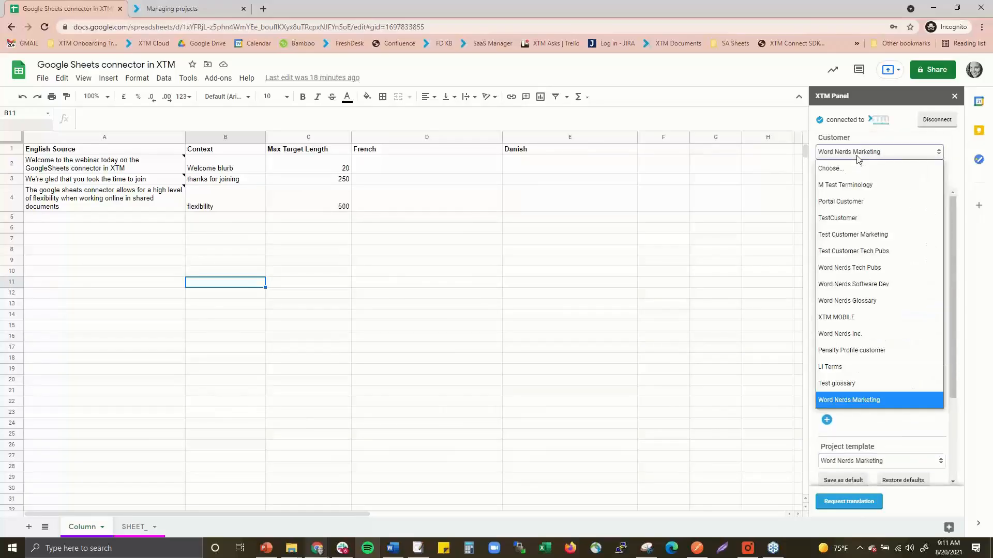
left_click(887, 140)
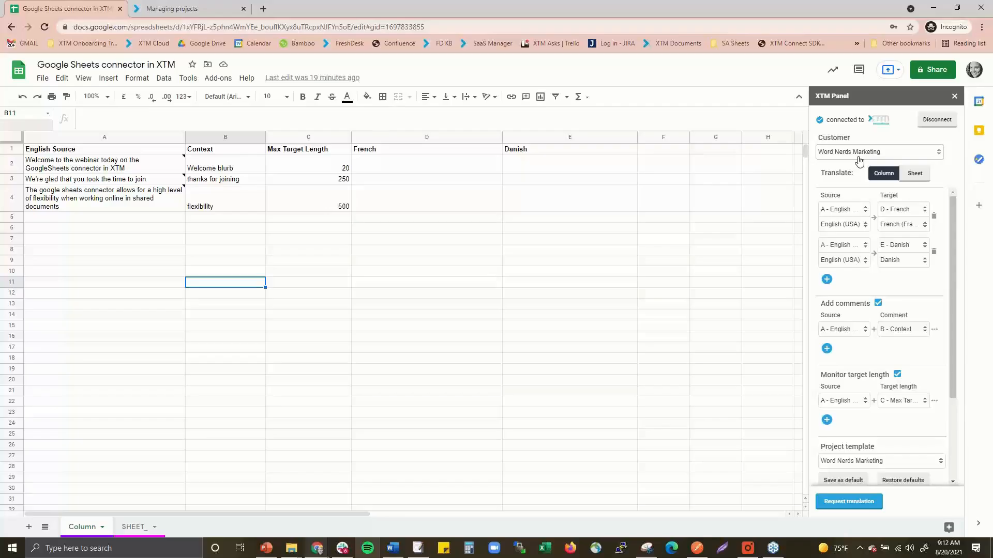
scroll(872, 431, "down", 1)
scroll(872, 431, "down", 1)
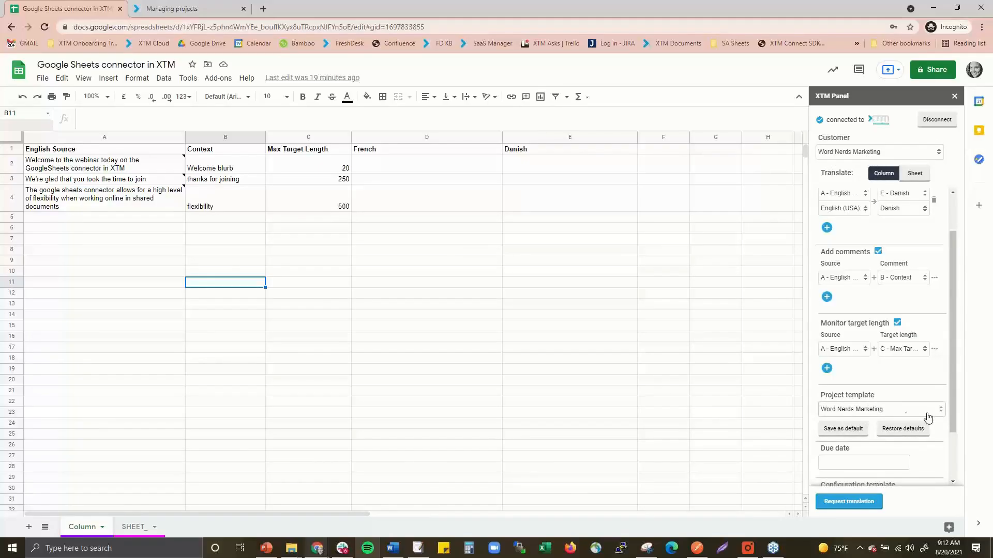
scroll(910, 416, "down", 2)
left_click(847, 396)
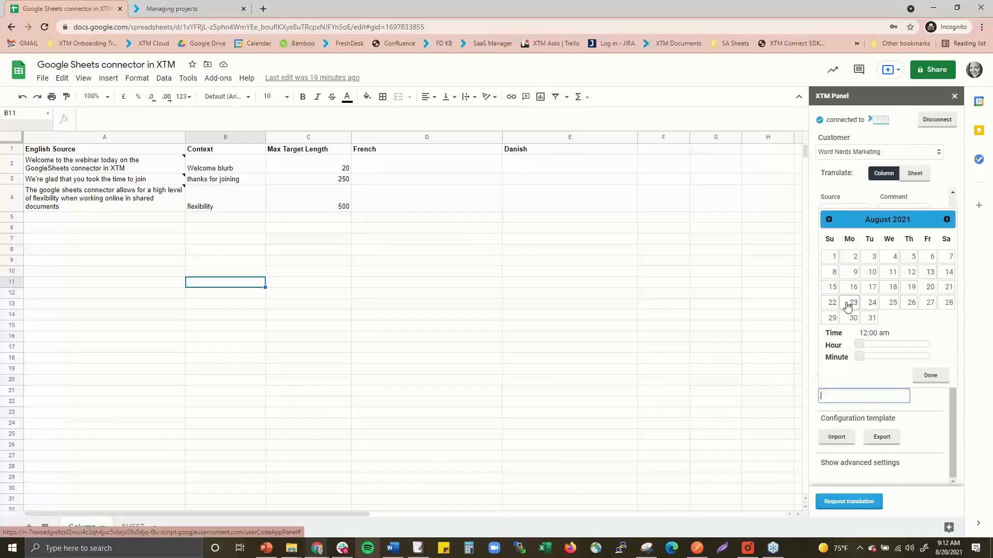
left_click(851, 303)
left_click(930, 376)
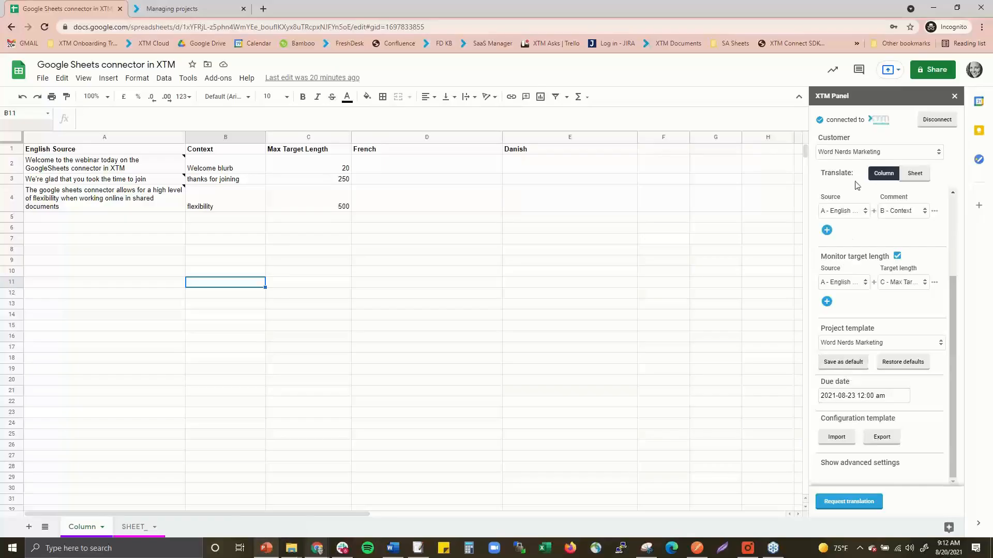
Highlight the empty source cells A5:A31 below the English text, and clear the range selection.
scroll(843, 354, "up", 2)
scroll(843, 353, "up", 1)
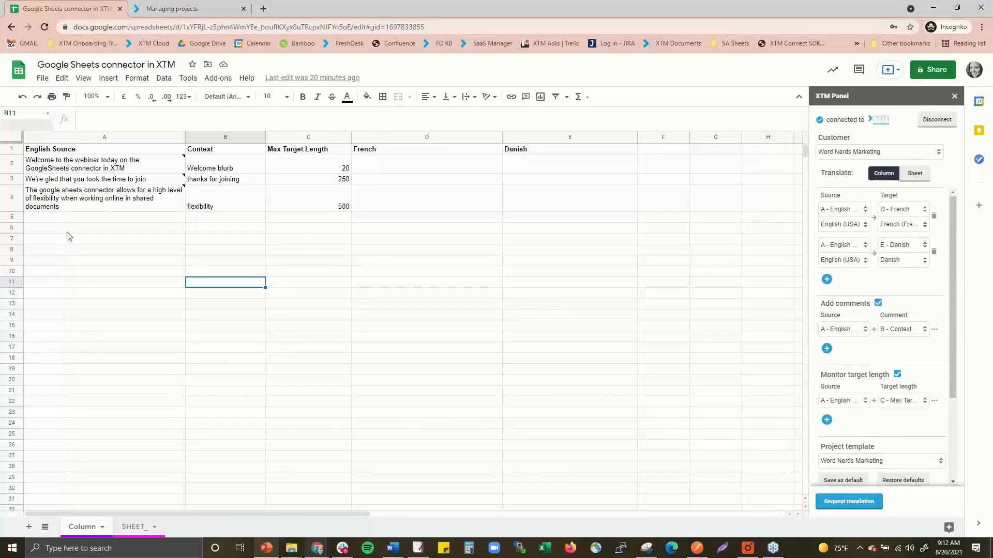
left_click(57, 218)
left_click(69, 499, "shift")
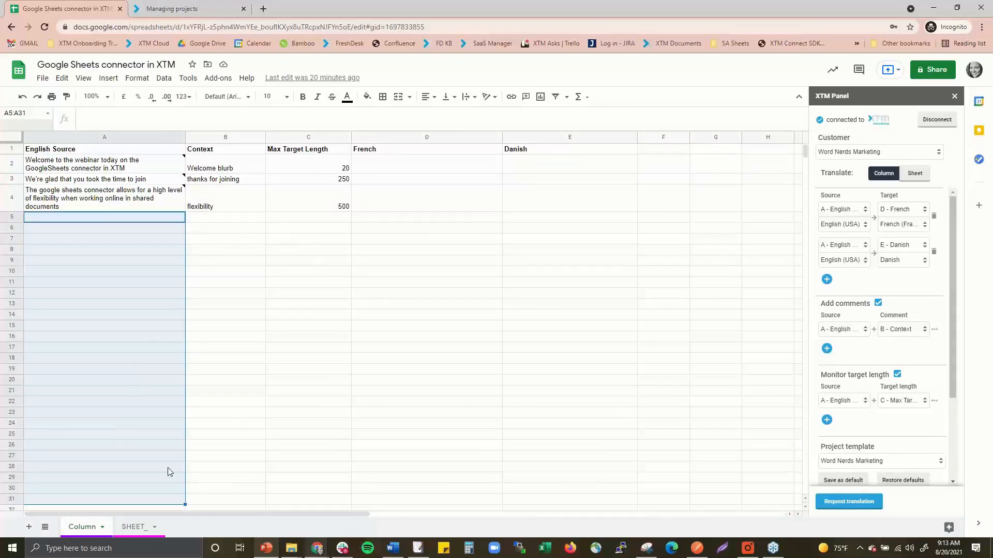
left_click(122, 435)
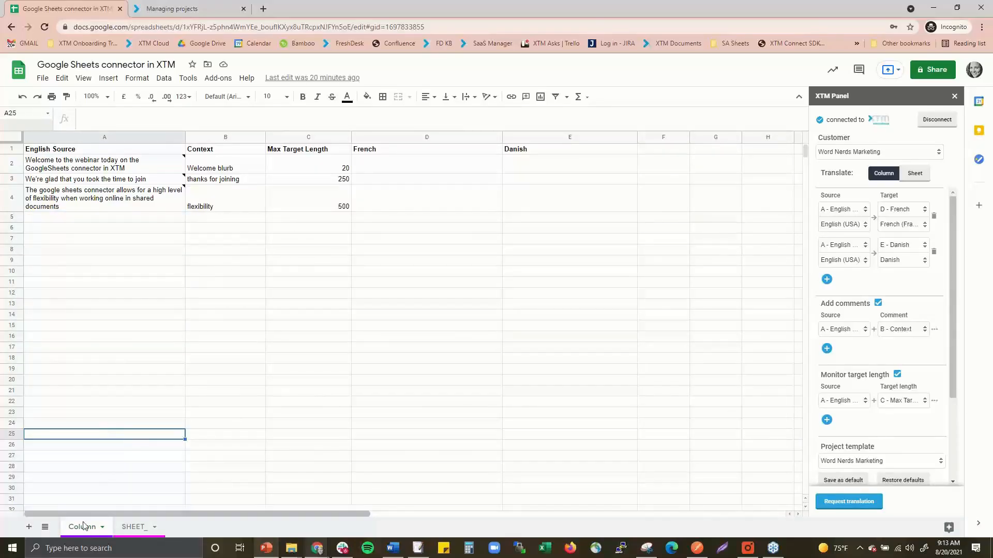
Review the translation settings, export them as a configuration template, and open the downloaded JSON file.
scroll(835, 316, "down", 1)
scroll(834, 315, "down", 1)
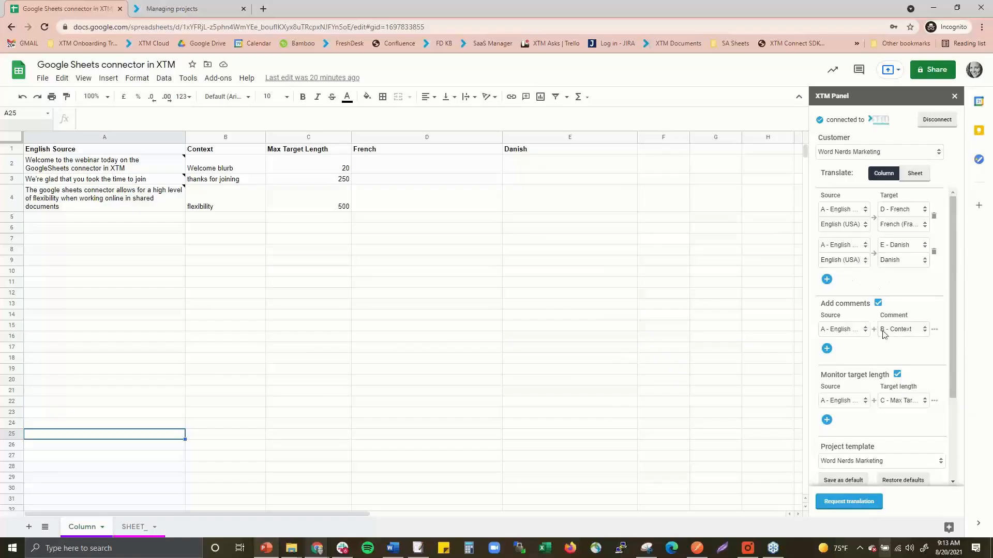
scroll(877, 368, "down", 2)
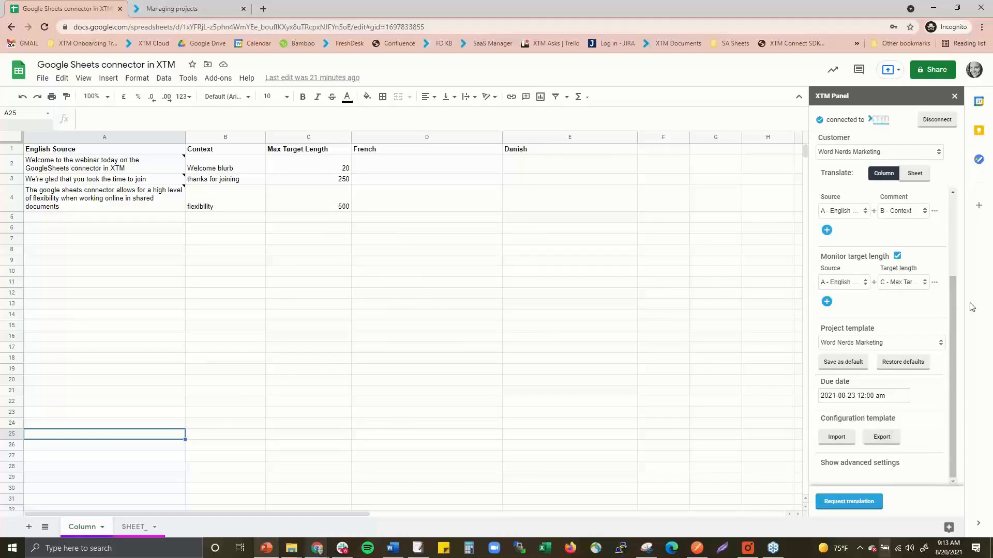
scroll(917, 316, "up", 3)
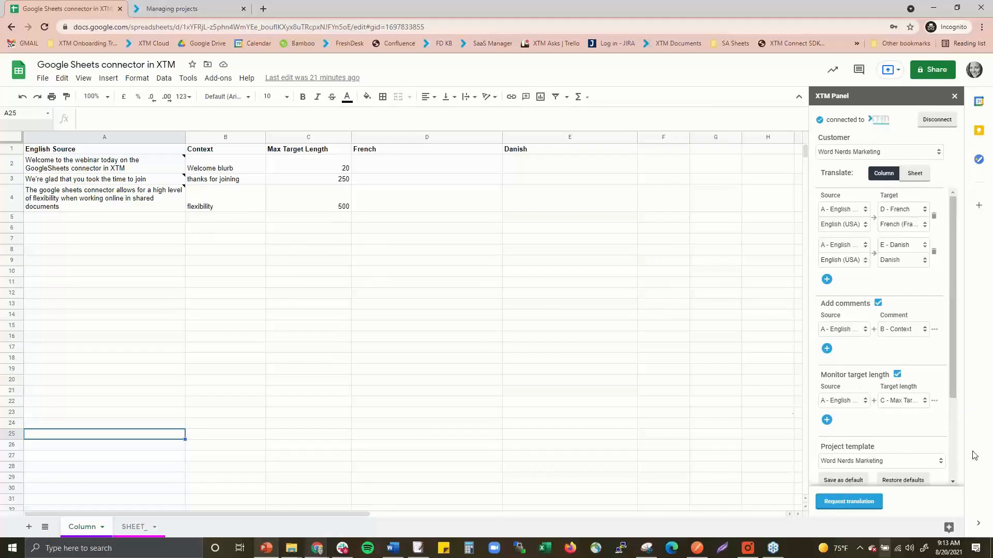
scroll(950, 437, "down", 3)
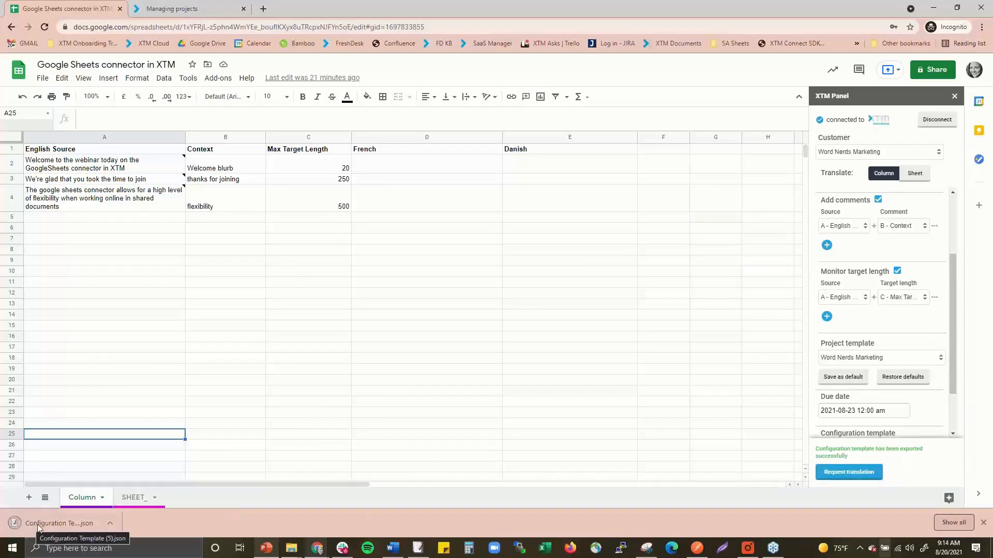
left_click(37, 525)
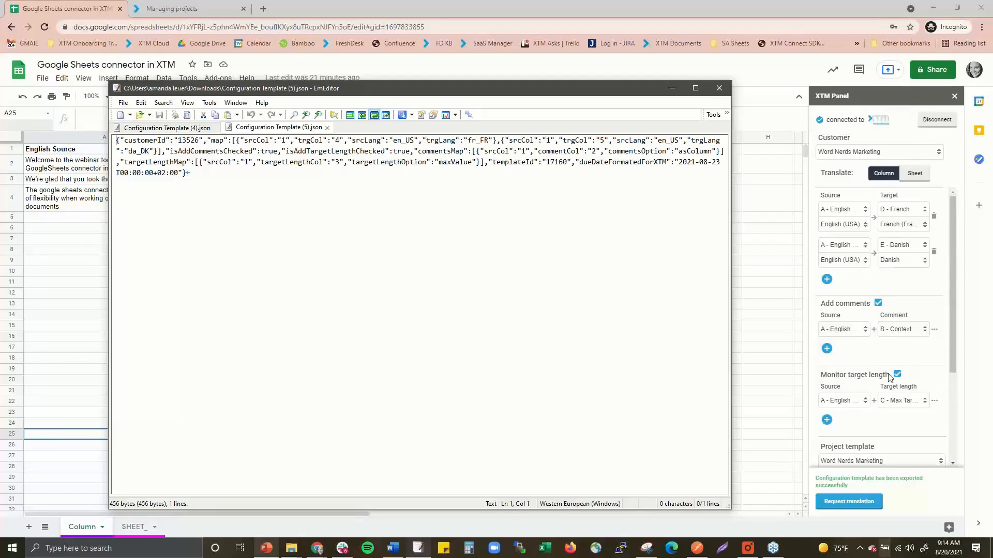
Examine the due date and mapping values in the exported JSON against the XTM settings, and return to the spreadsheet.
scroll(926, 386, "down", 3)
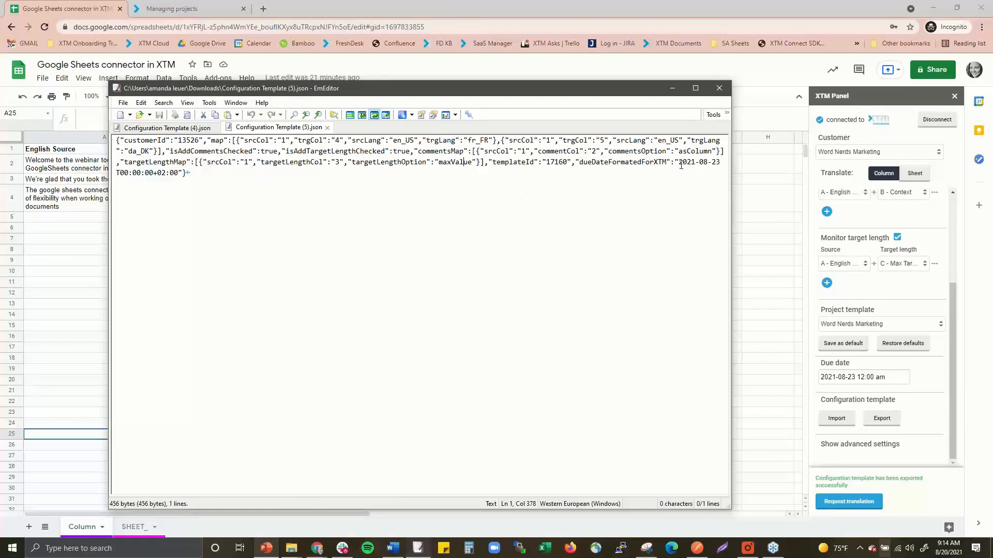
left_click_drag(681, 165, 688, 177)
left_click(534, 220)
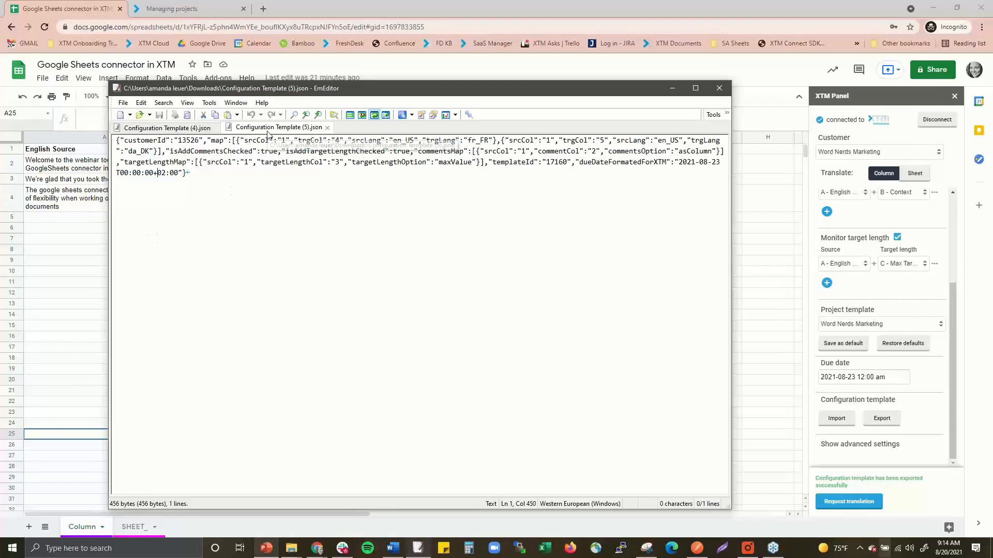
left_click(742, 292)
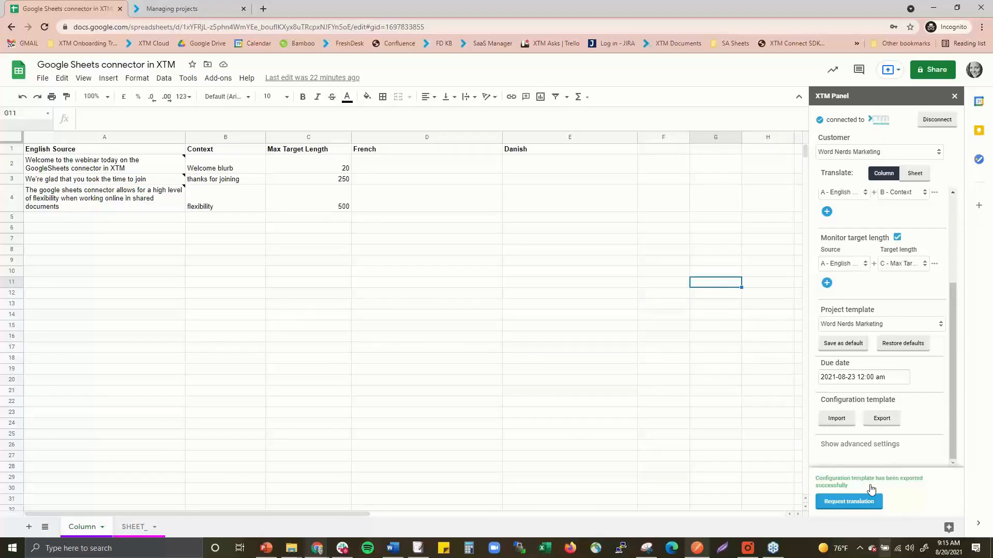
Show the advanced settings to check the option for clearing the sheet's memory, and hide them again.
left_click(853, 446)
scroll(906, 446, "down", 2)
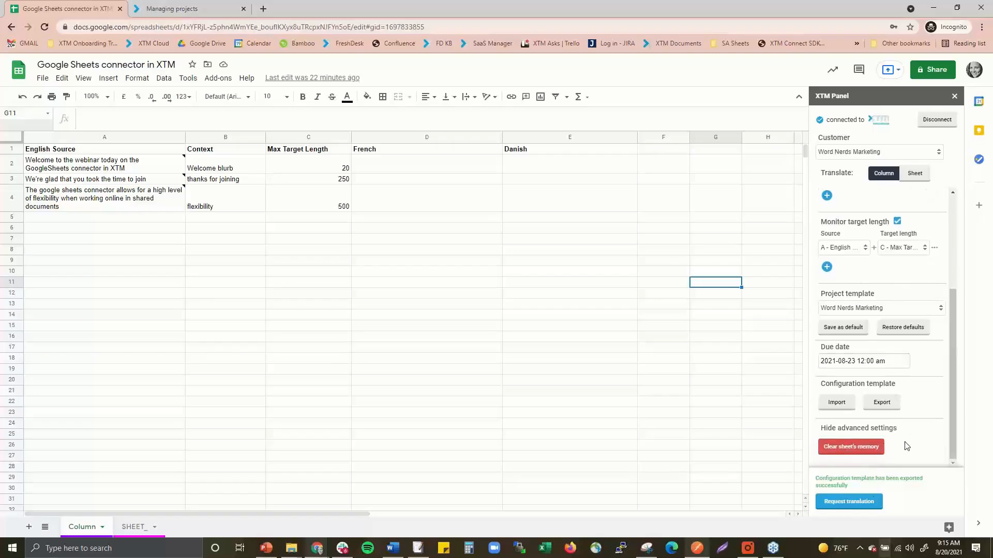
left_click(839, 430)
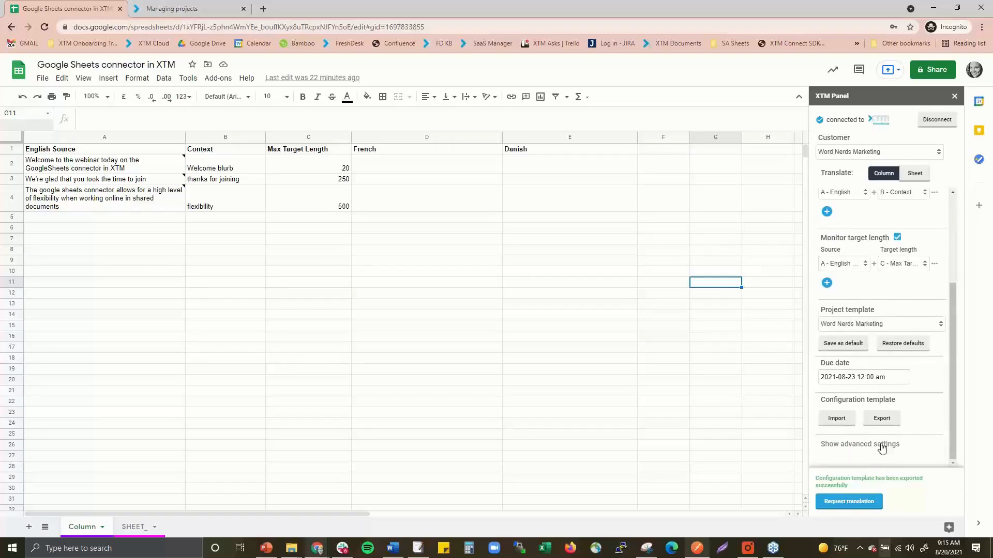
Show the advanced settings in the XTM panel, and examine the cell ID notes on the English source cells A2:A4.
left_click(854, 446)
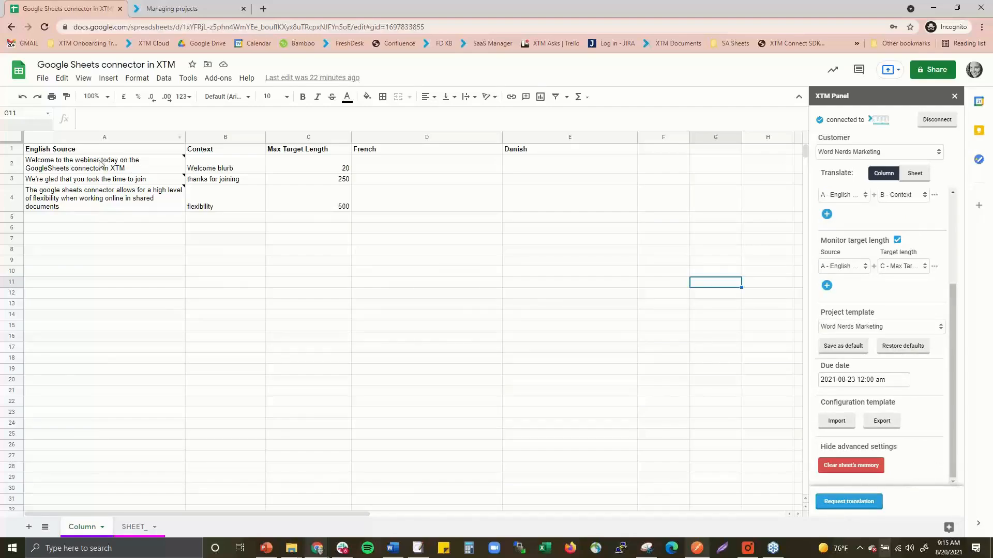
mouse_move(83, 172)
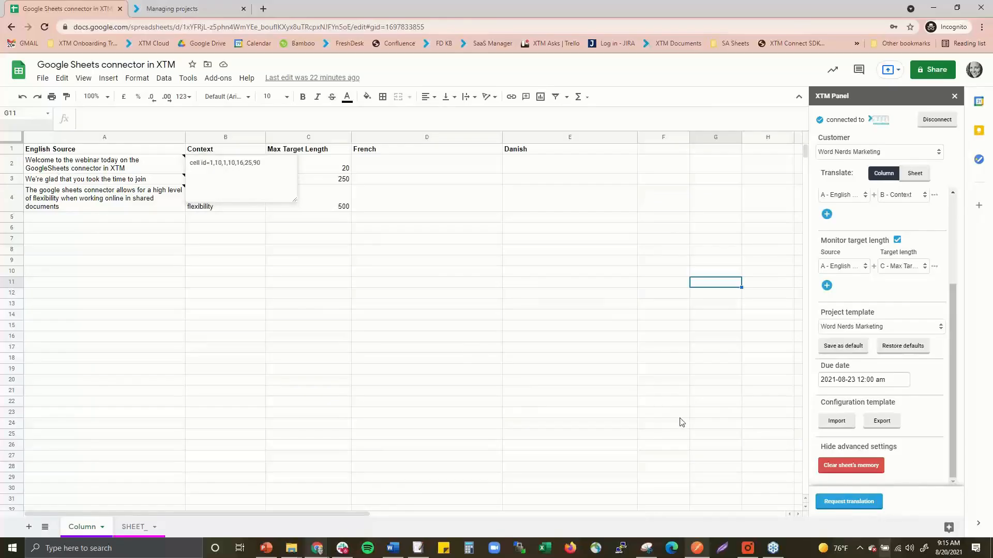
left_click(53, 165)
left_click(50, 199, "shift")
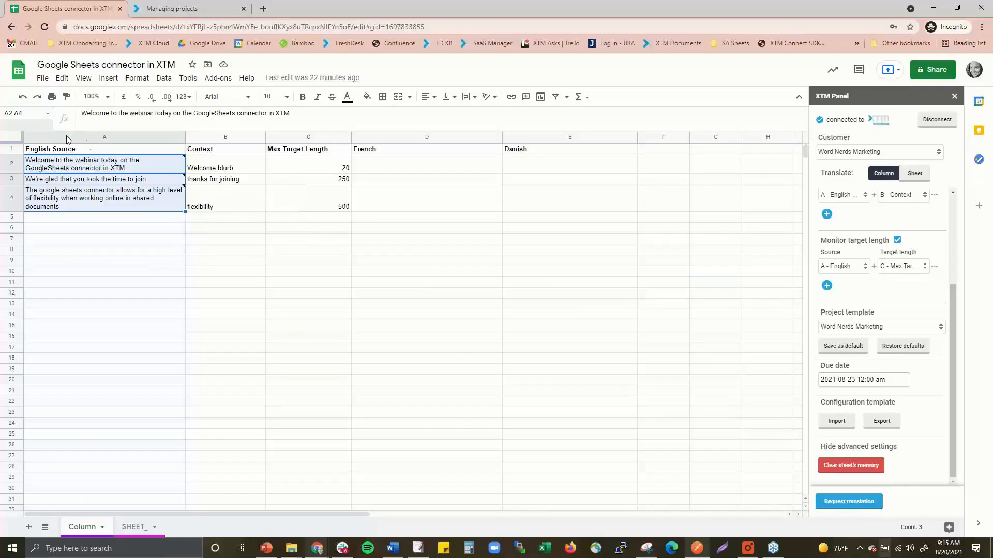
left_click(86, 221)
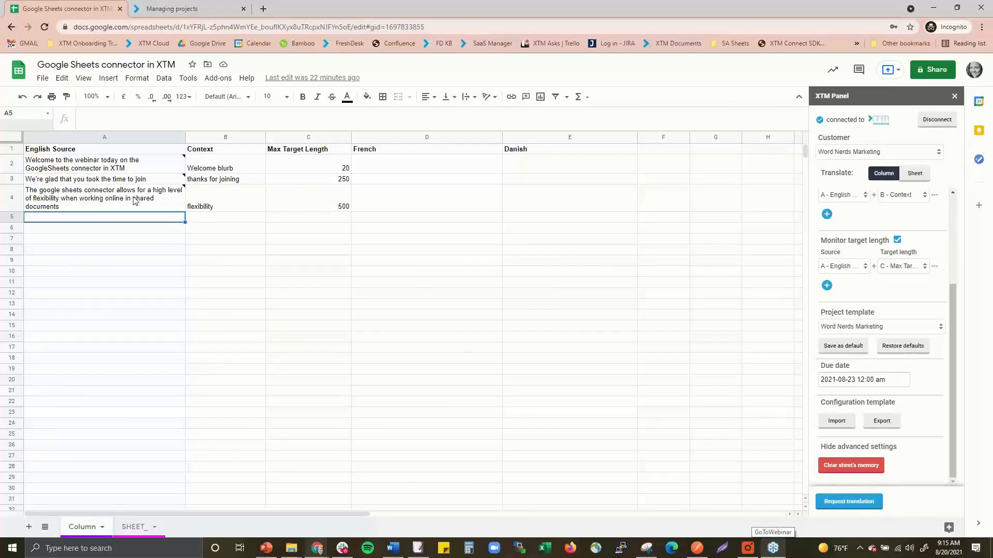
Select the English source cells A2:A4 and request their translation from XTM.
left_click_drag(123, 168, 108, 206)
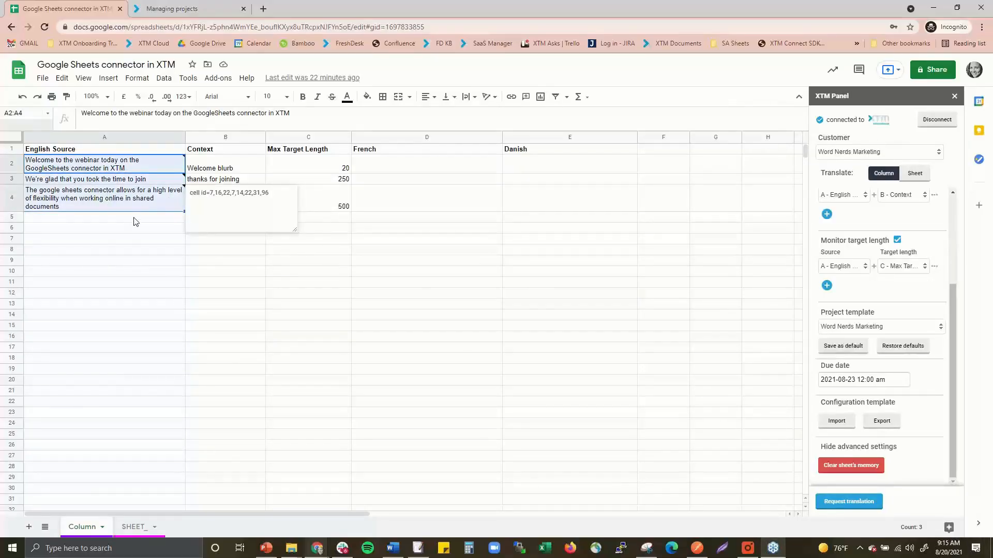
left_click(834, 502)
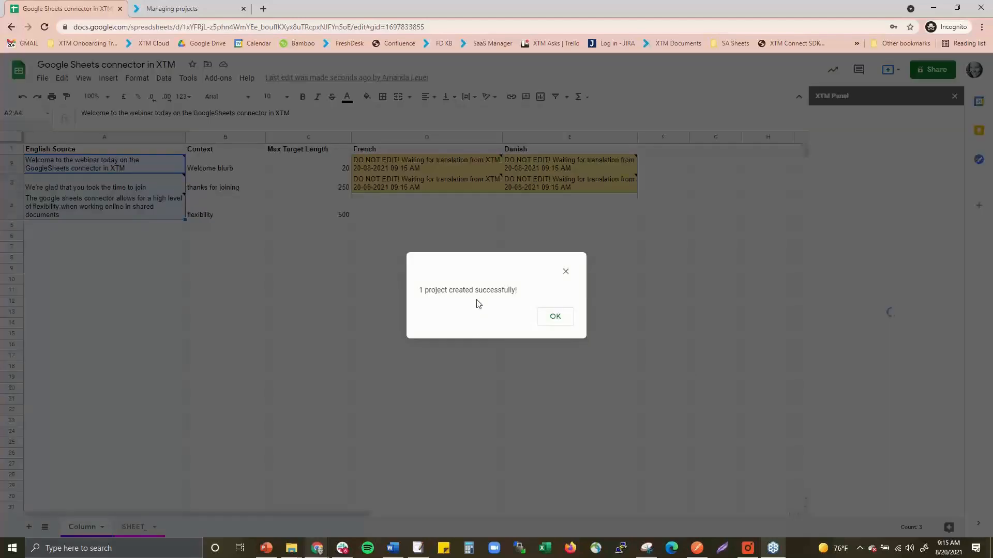
left_click(555, 319)
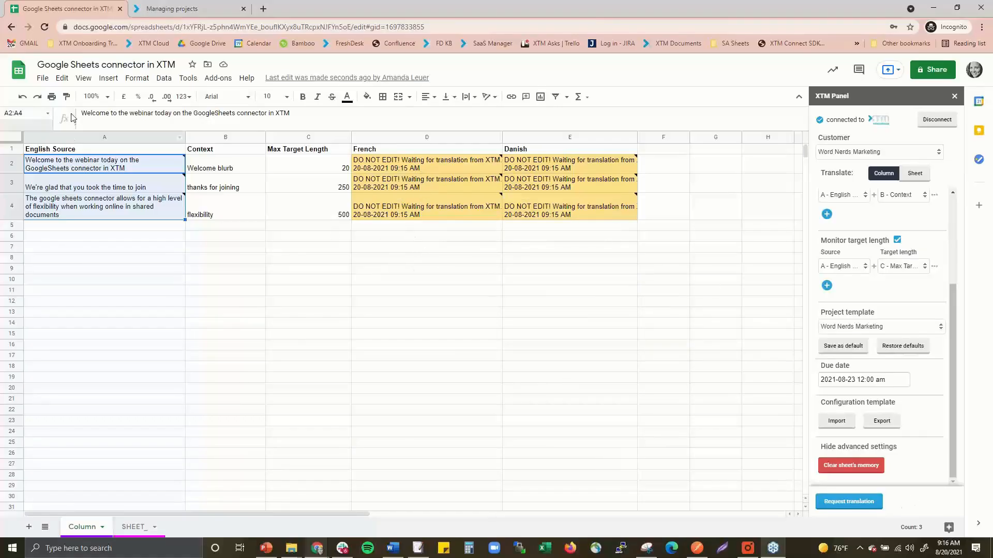
Switch to XTM Cloud, refresh the project list, and open the new Google Sheets connector in XTM (Column)_1 project.
left_click(156, 4)
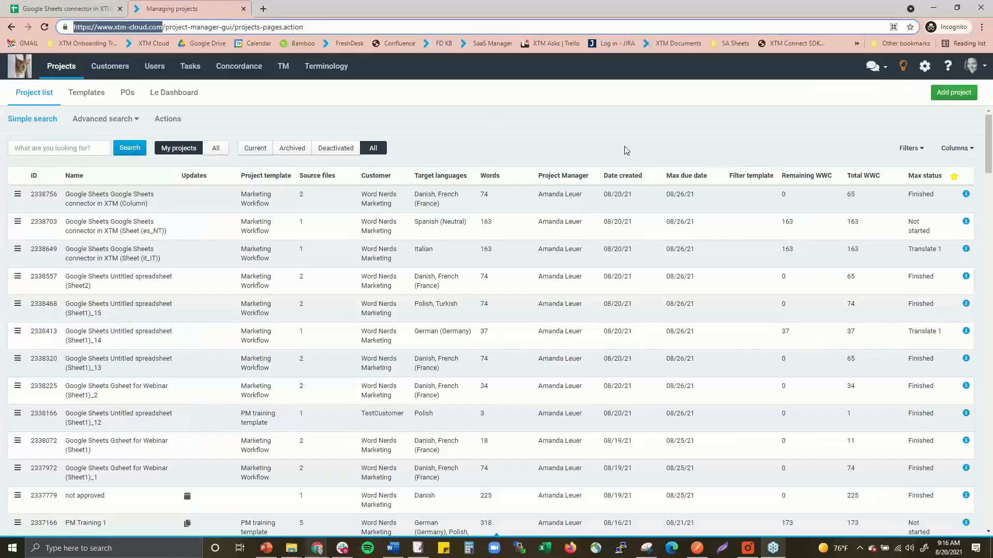
left_click(66, 67)
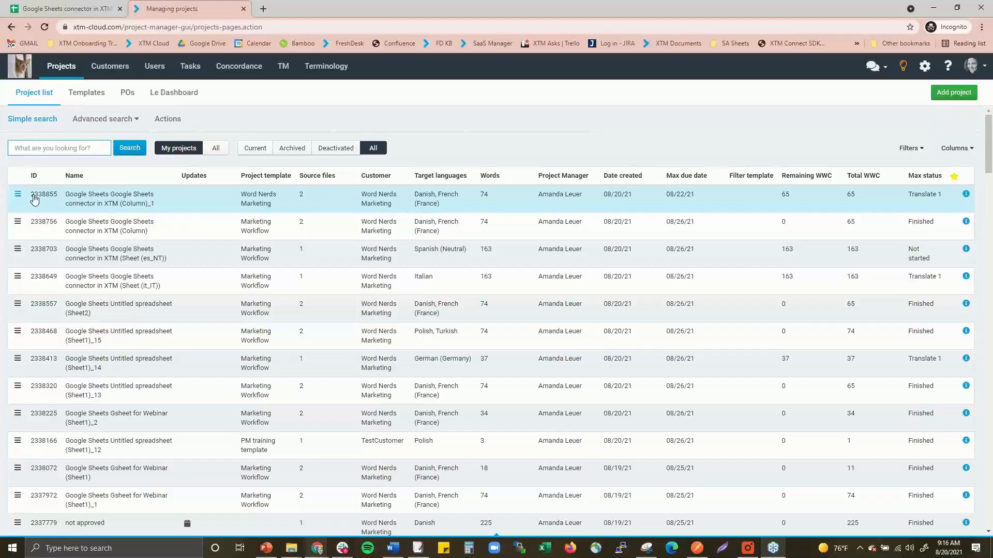
left_click(96, 202)
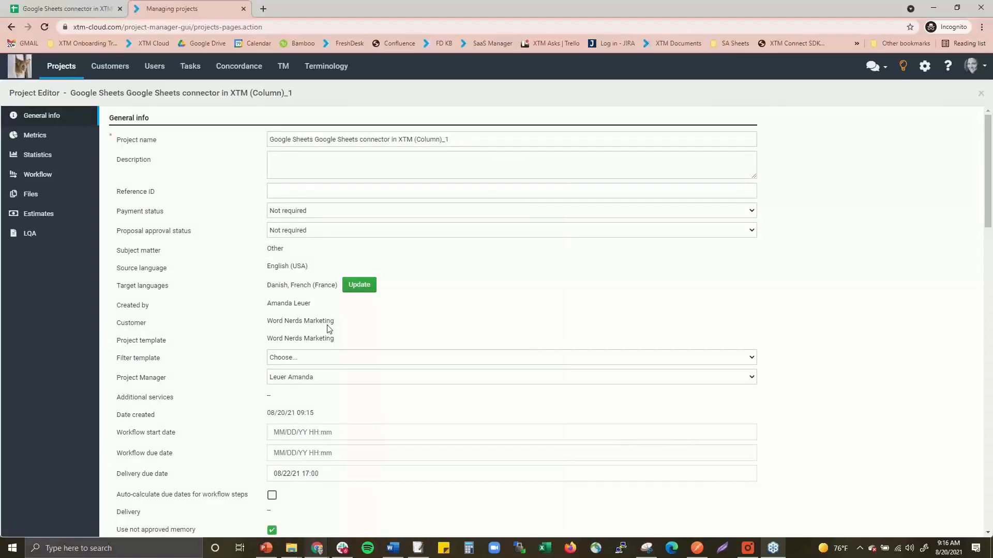
Examine the project's general info, including customer, project template, delivery due date, translation memory, machine translation and custom field settings.
left_click_drag(343, 326, 239, 337)
left_click_drag(332, 345, 261, 344)
scroll(258, 334, "down", 9)
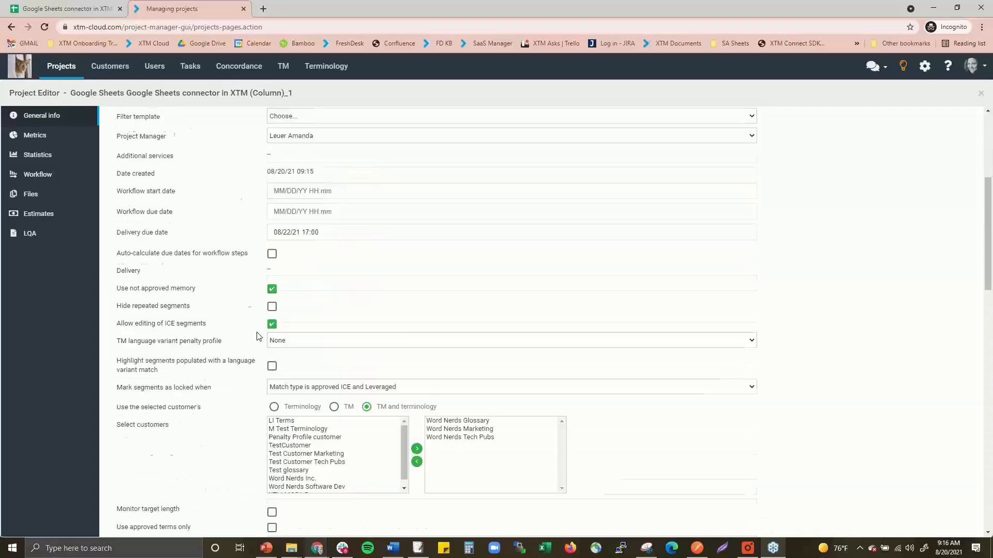
scroll(243, 323, "down", 2)
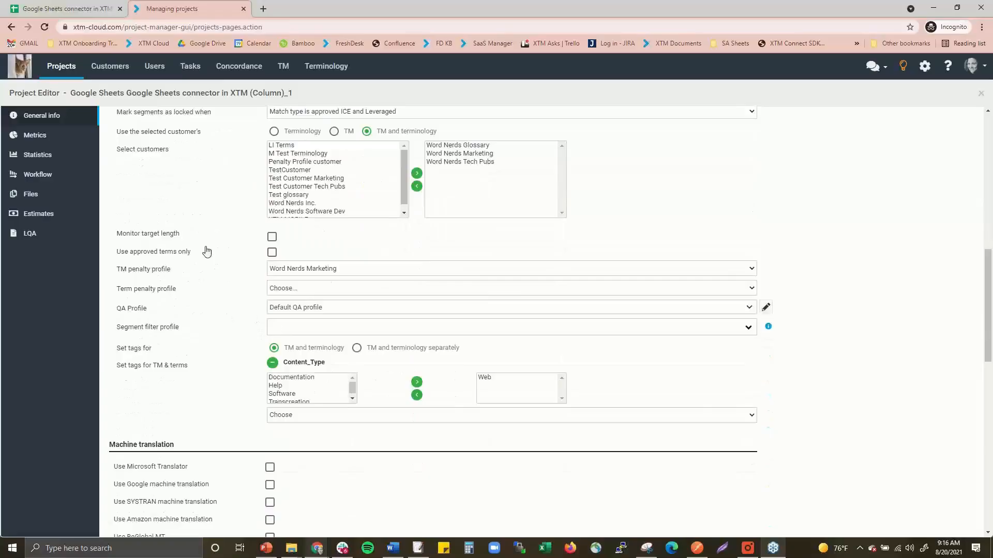
scroll(181, 311, "up", 4)
scroll(171, 307, "up", 4)
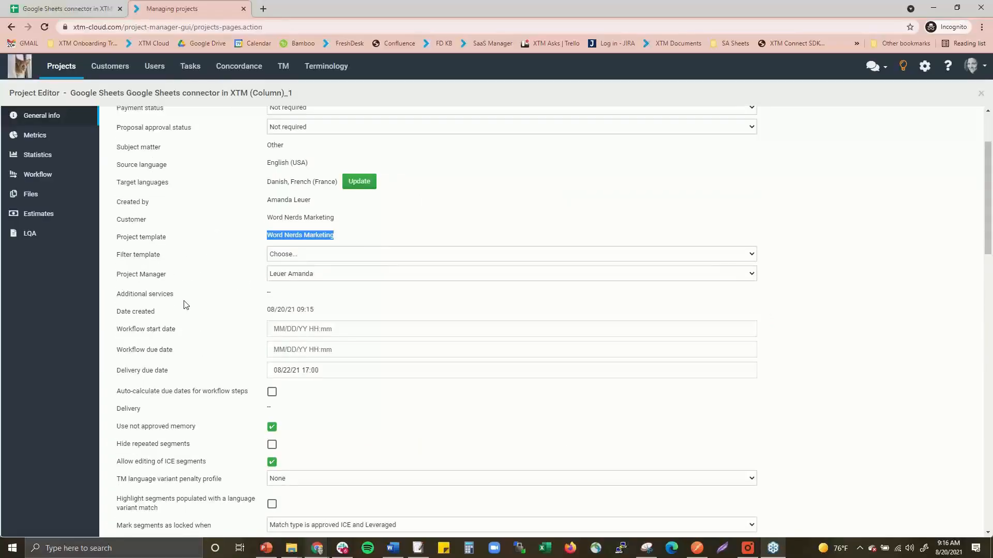
scroll(196, 304, "down", 1)
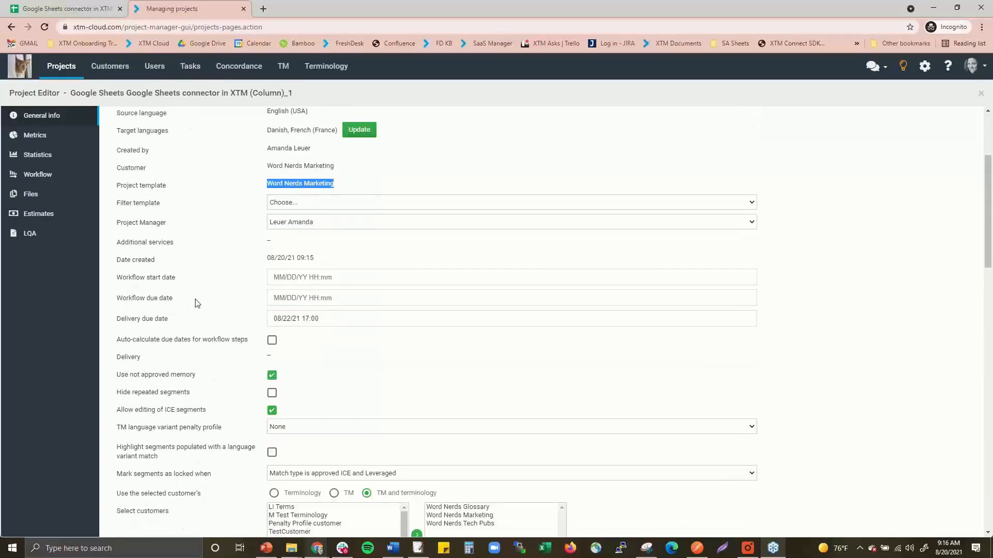
scroll(196, 303, "down", 3)
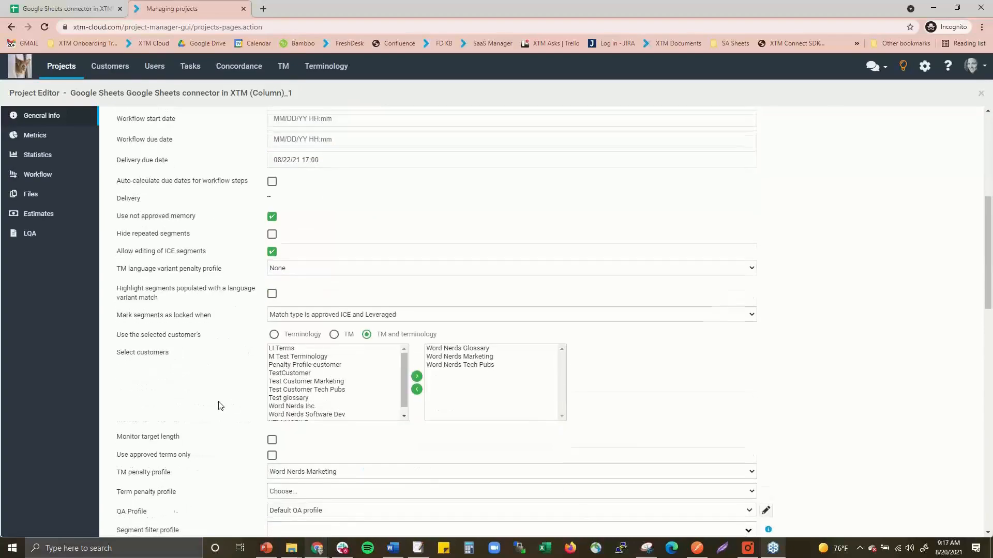
scroll(220, 404, "down", 1)
scroll(220, 405, "down", 3)
scroll(146, 428, "down", 5)
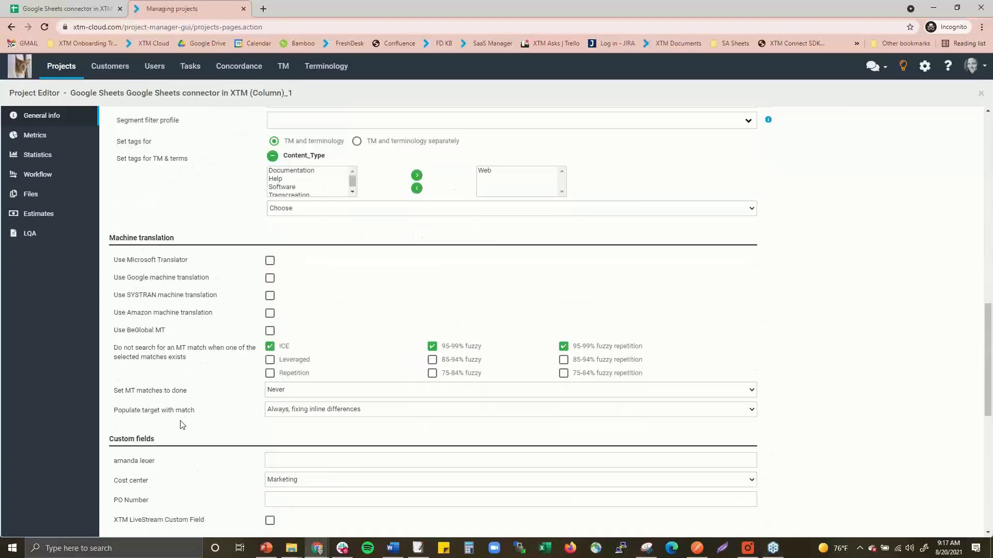
scroll(182, 425, "down", 2)
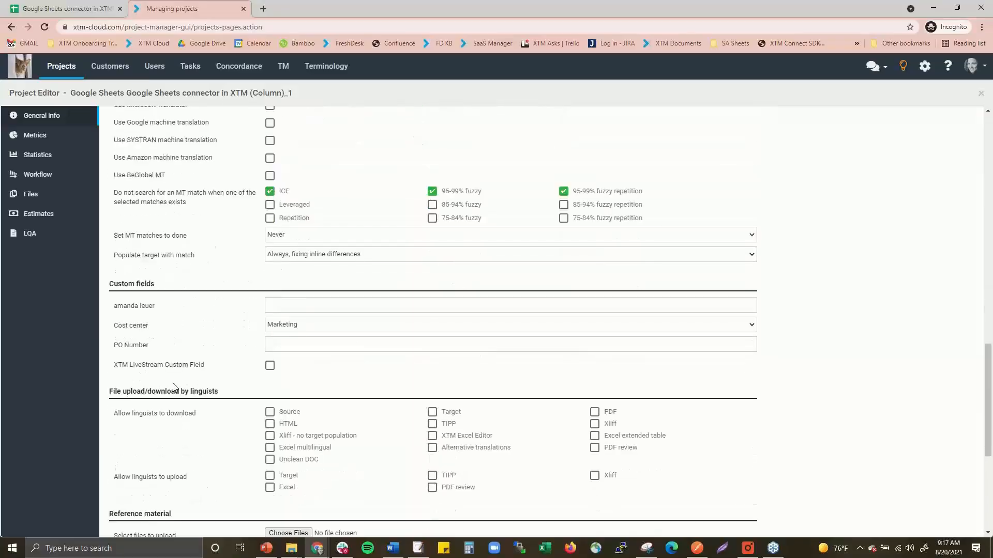
scroll(174, 386, "up", 1)
scroll(174, 388, "down", 5)
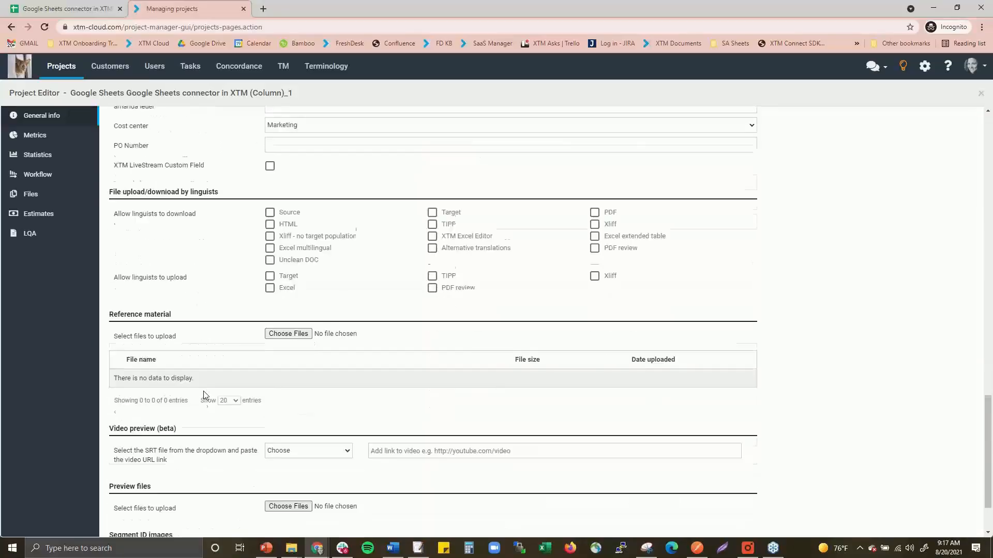
Review the project's metrics, statistics and workflow assignments, and check the available linguists for the Danish Translate 1 step.
left_click(35, 138)
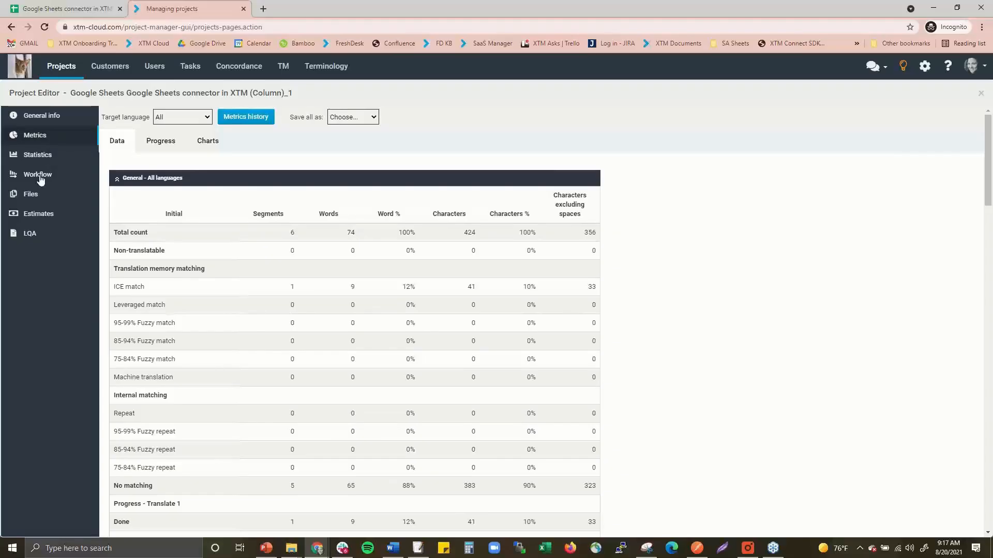
left_click(39, 155)
left_click(37, 178)
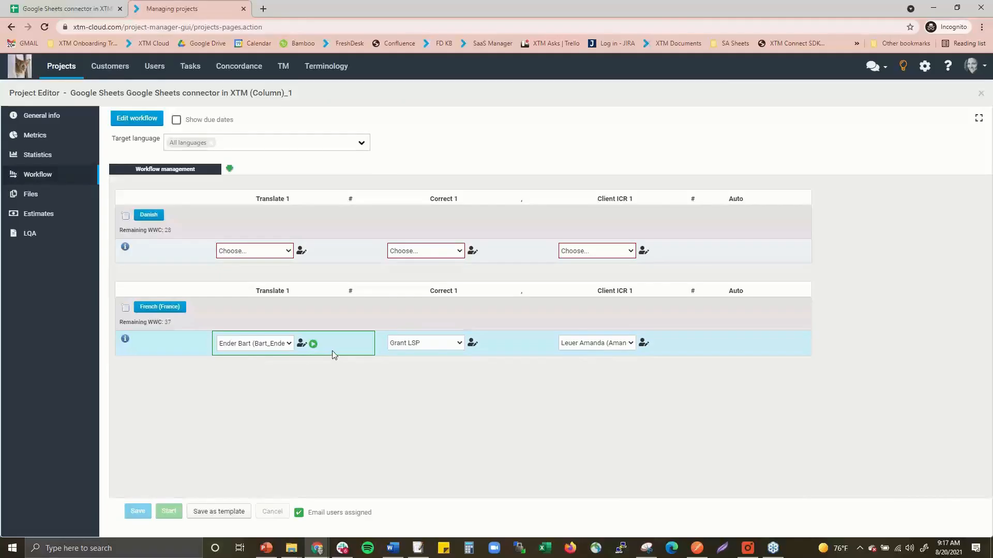
left_click(255, 251)
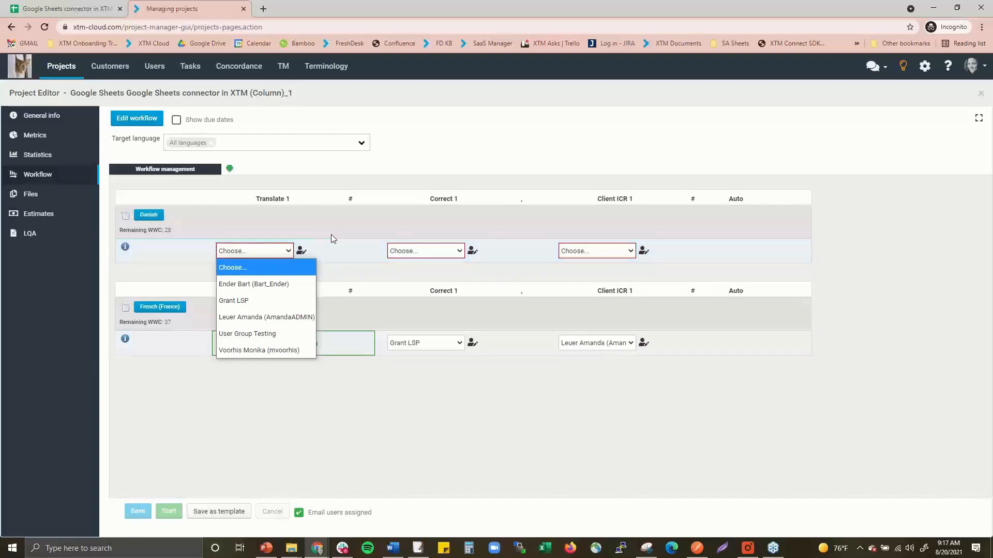
left_click(189, 405)
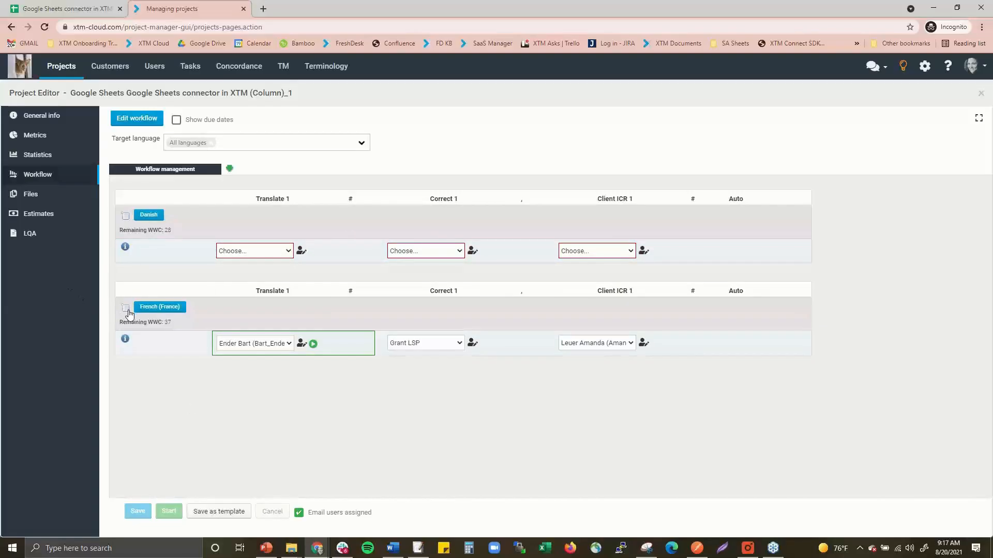
left_click(126, 310)
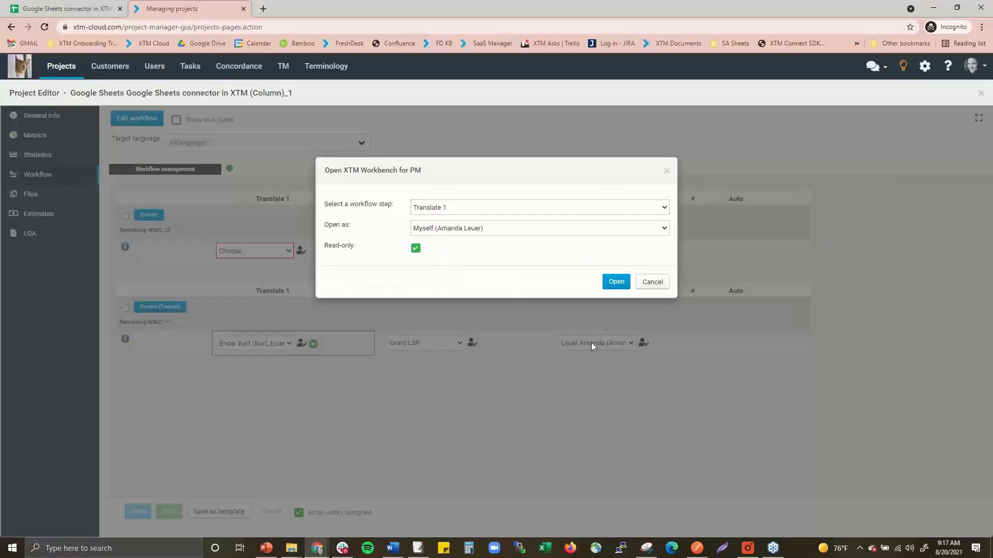
left_click(416, 248)
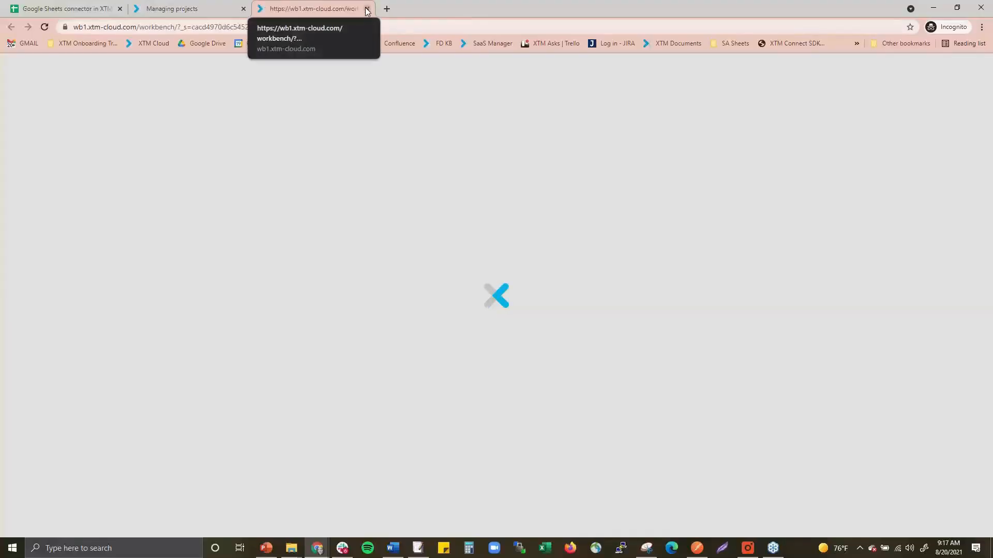
left_click(366, 9)
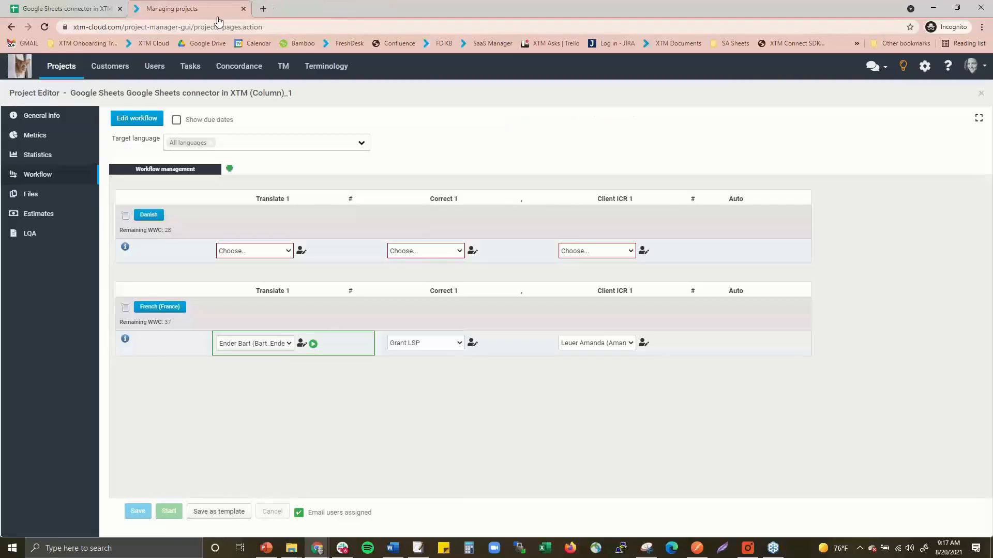
Enable Microsoft Translator for the project in its general info, save the change, and close the Project Editor.
left_click(71, 120)
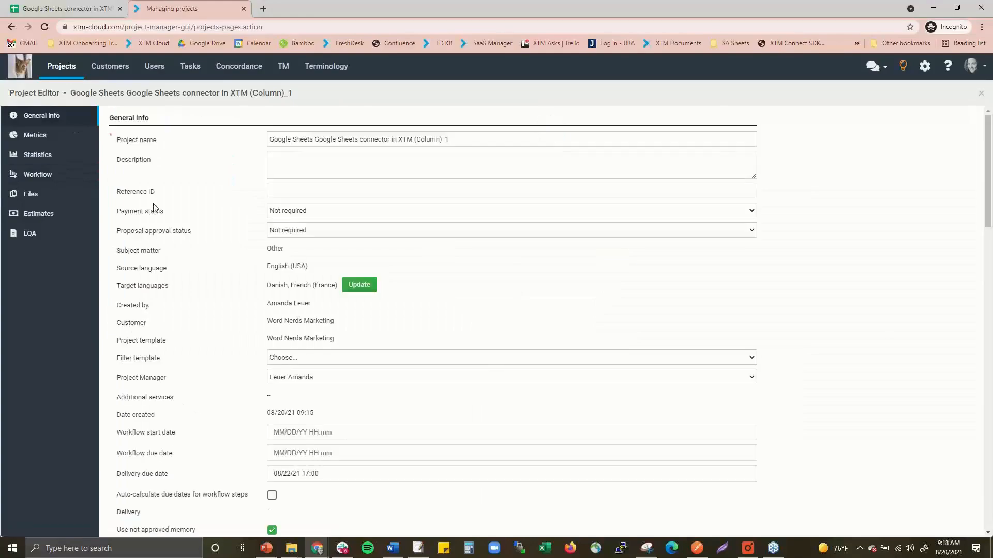
scroll(248, 352, "down", 15)
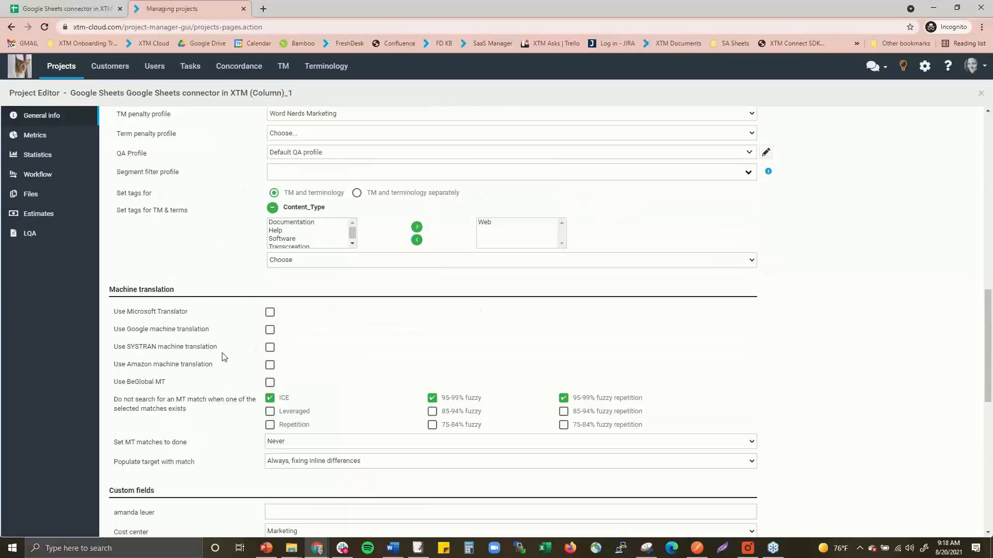
left_click(270, 313)
scroll(288, 400, "down", 10)
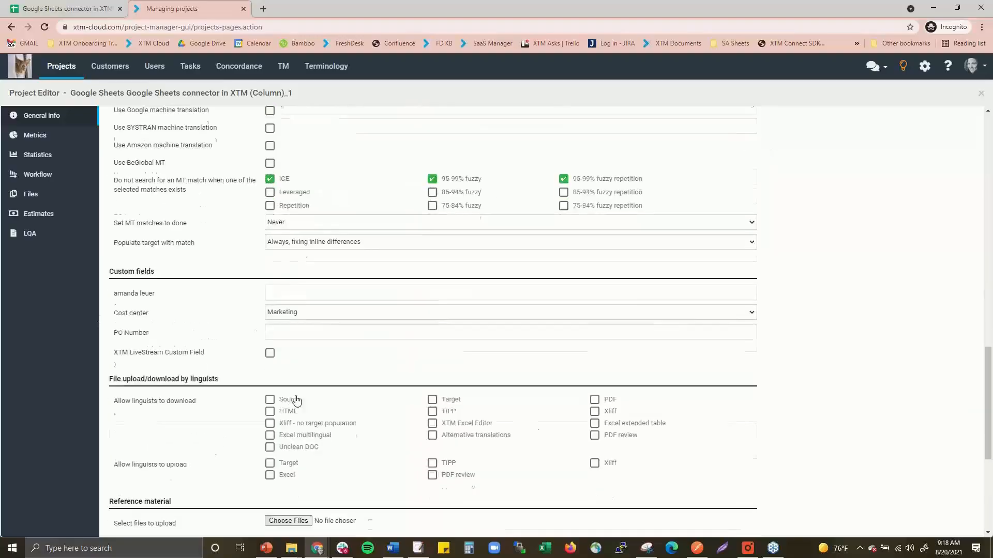
left_click(433, 521)
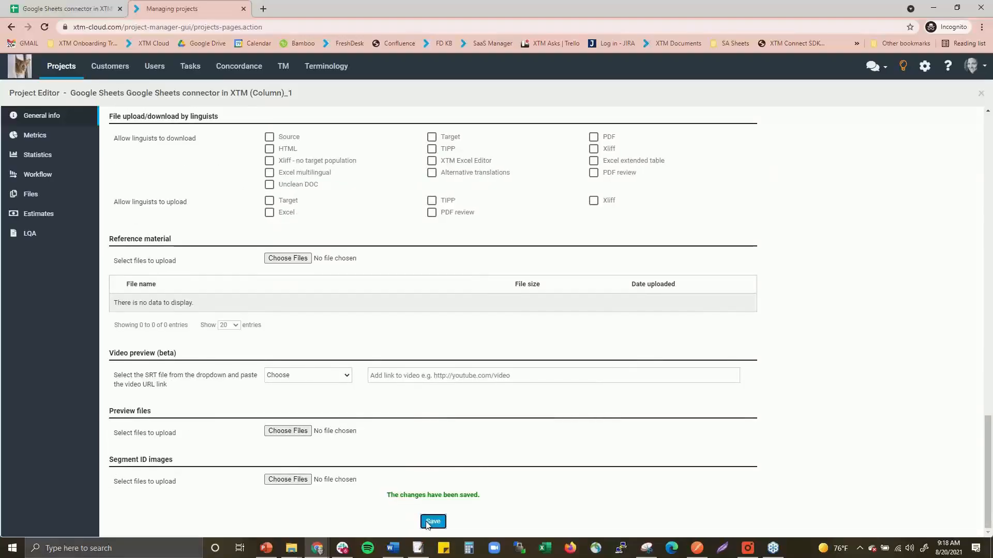
left_click(984, 96)
Reanalyse the Google Sheets connector in XTM (Column)_1 project from the project list.
left_click(18, 194)
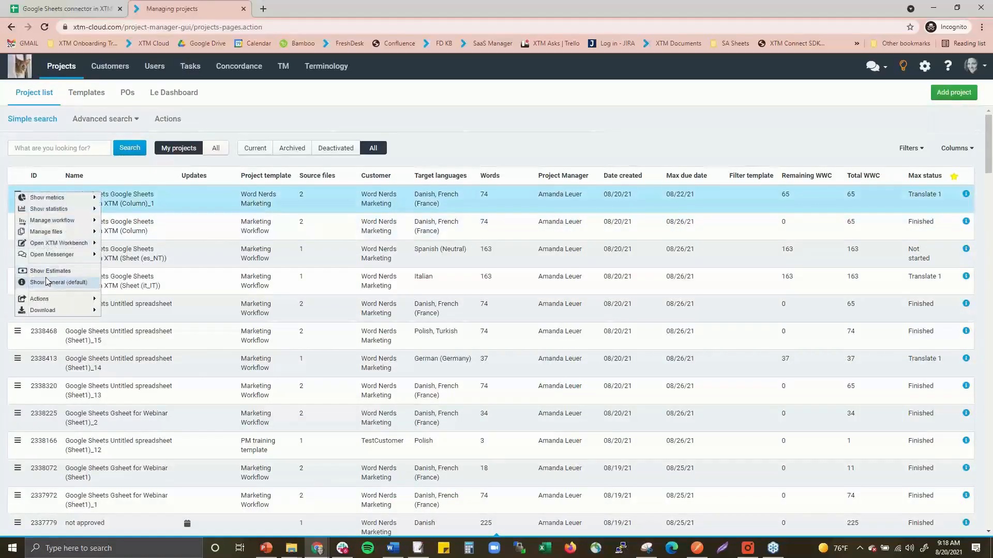
mouse_move(52, 299)
left_click(109, 335)
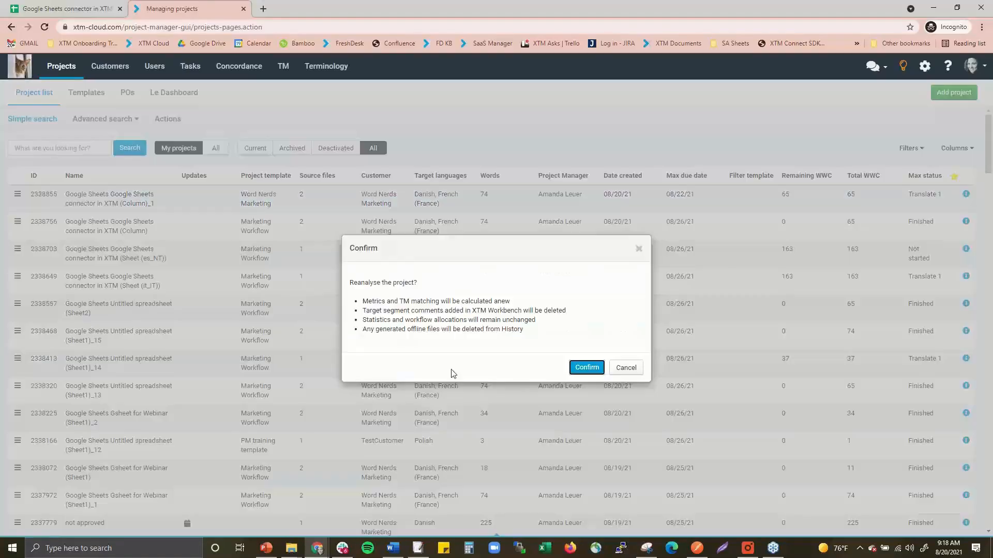
left_click(590, 368)
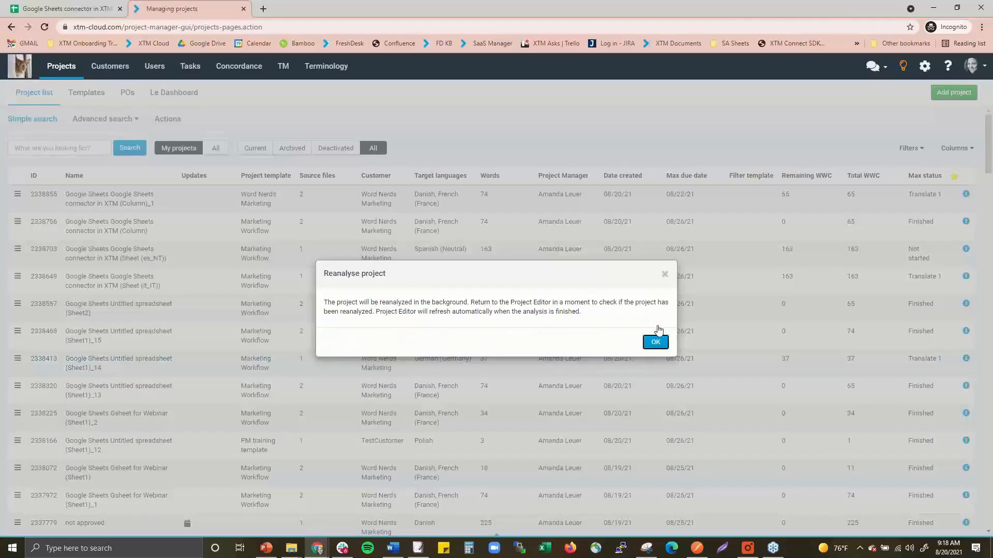
left_click(654, 343)
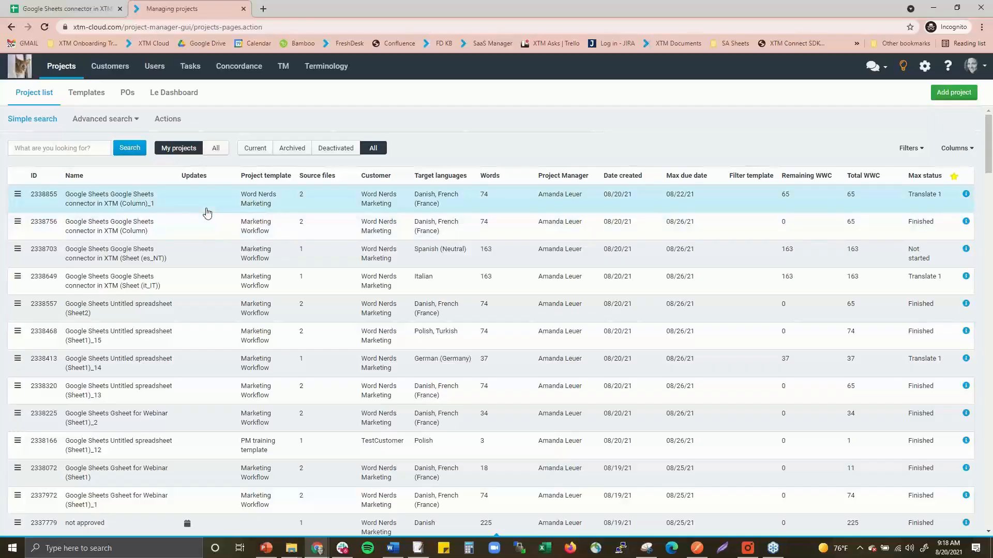
Open the project's French (France) translation in XTM Workbench from its workflow, at the Translate 1 step with read-only turned off.
left_click(303, 199)
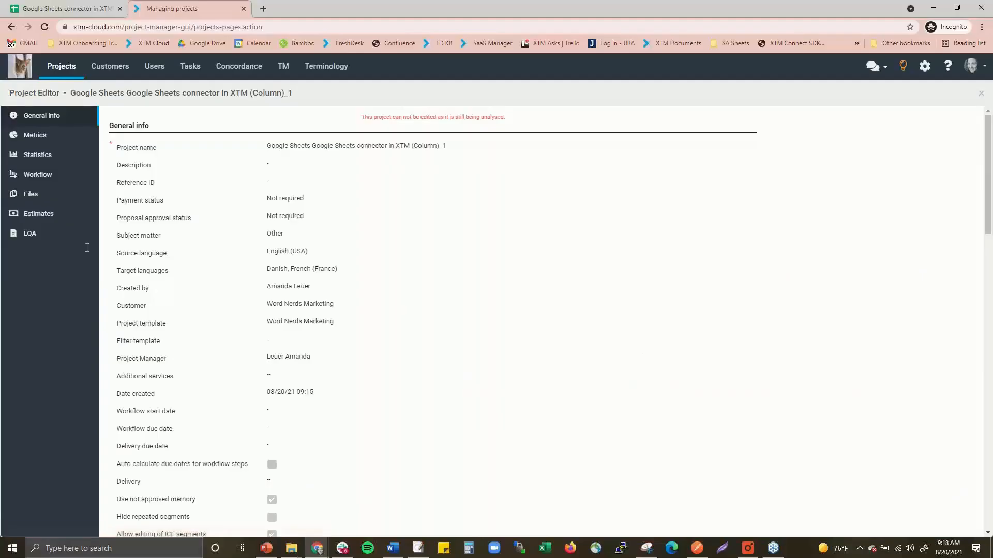
left_click(38, 174)
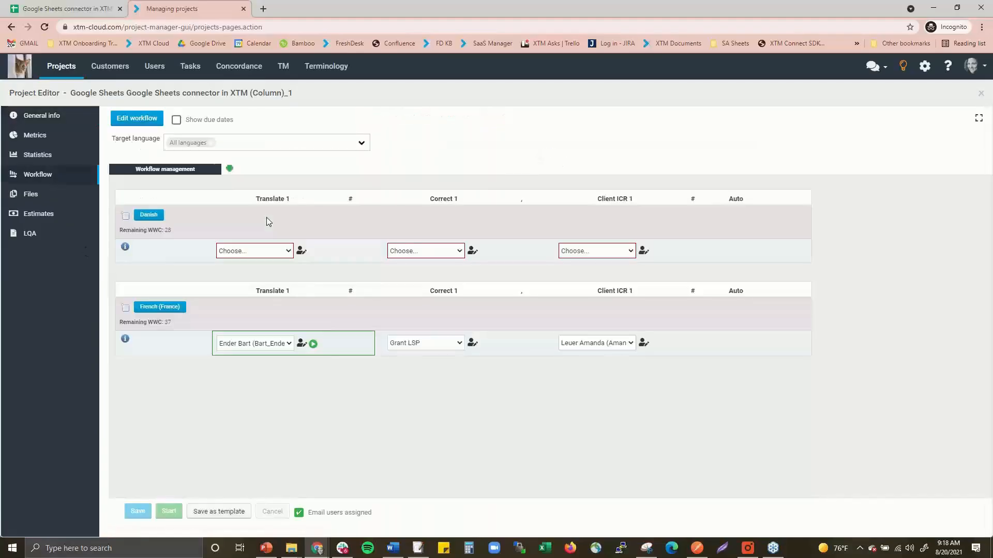
left_click(32, 116)
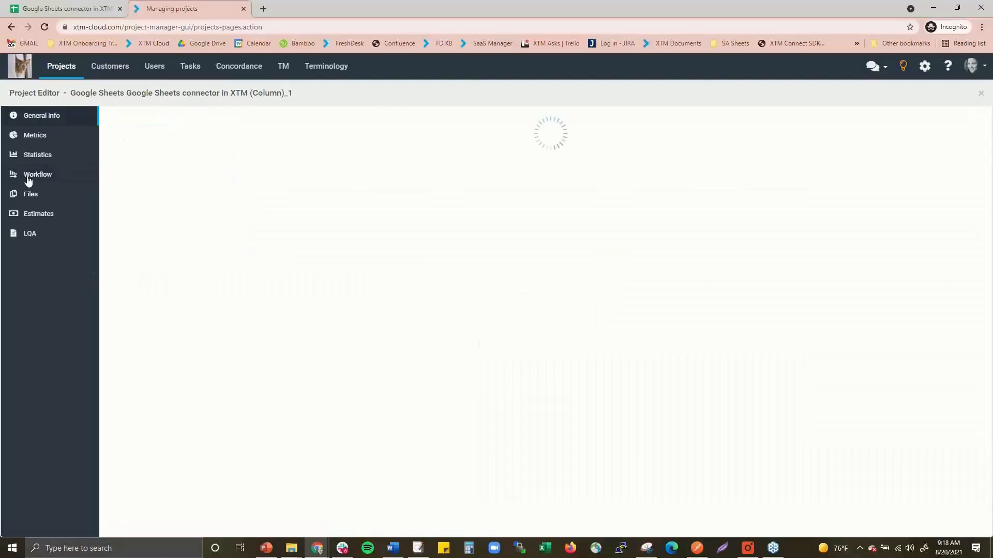
left_click(28, 176)
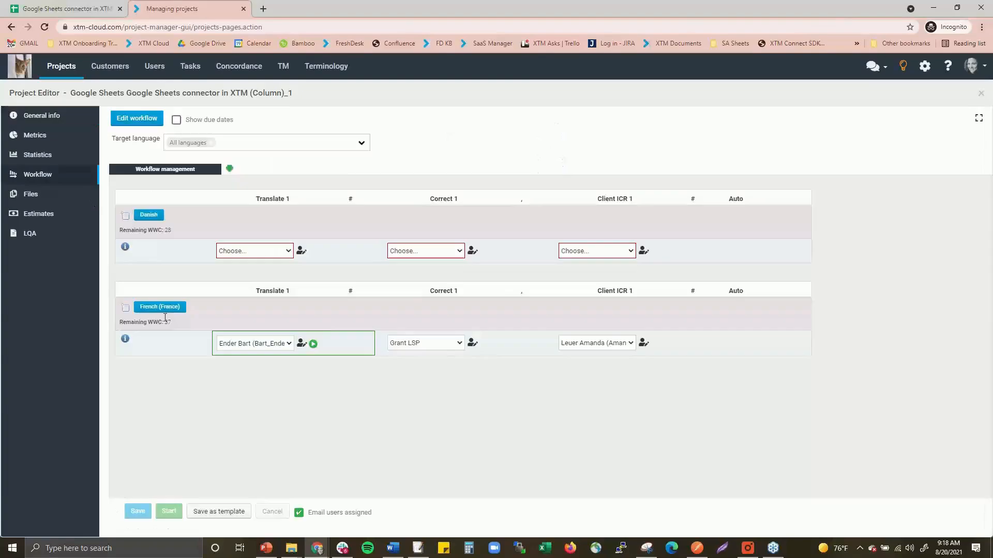
left_click(149, 308)
left_click(151, 317)
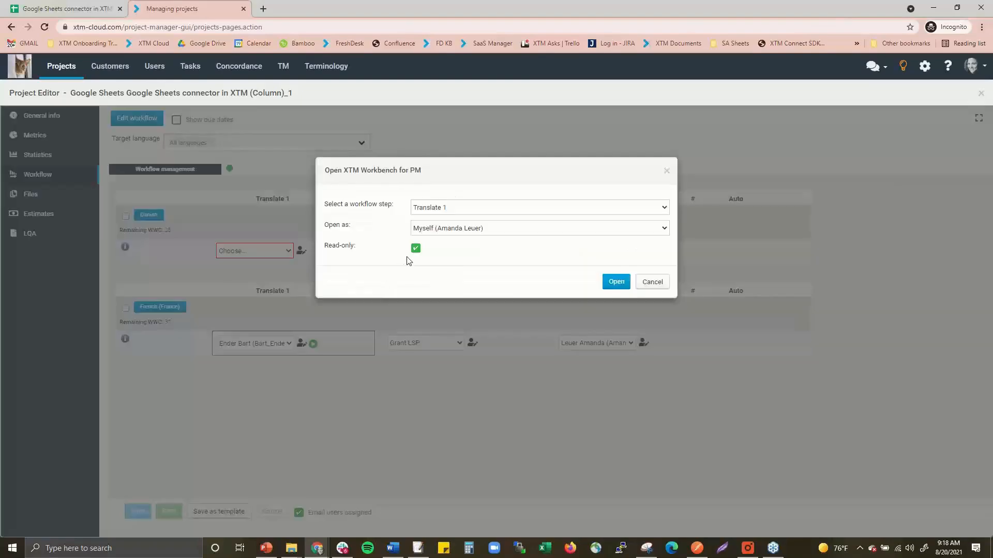
left_click(414, 251)
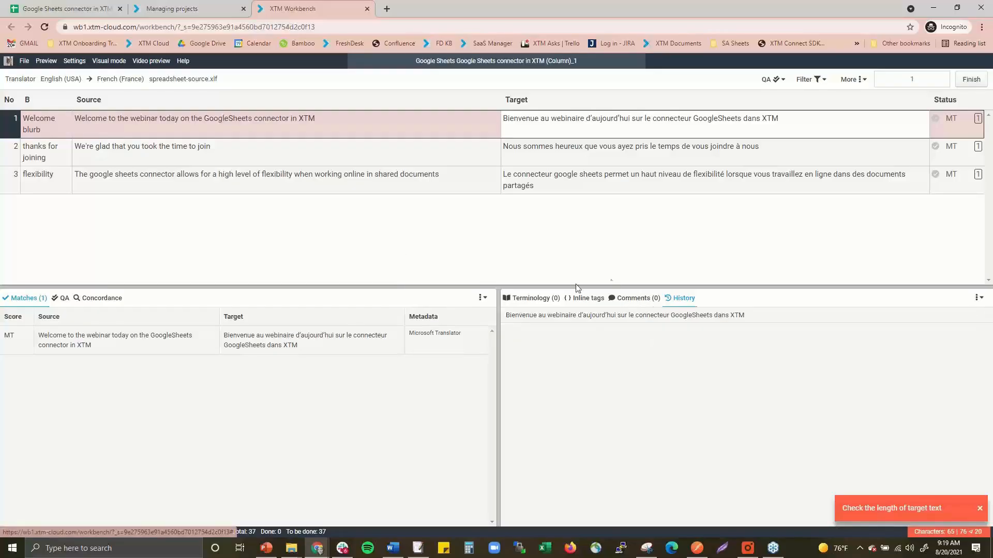
Examine the comments and the character limits of the first two segments, comparing with the Max Target Length column in Google Sheets.
left_click(635, 303)
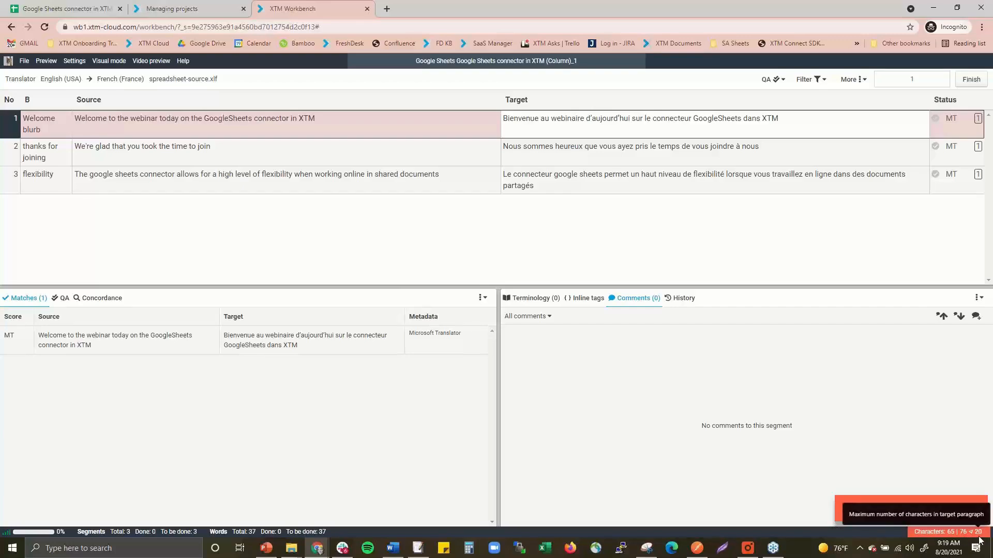
left_click(78, 9)
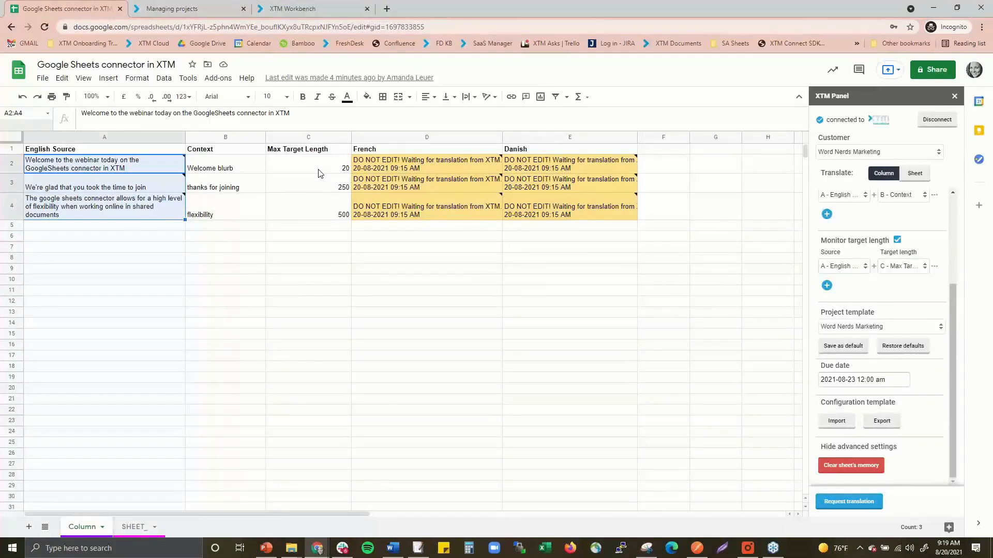
left_click(284, 10)
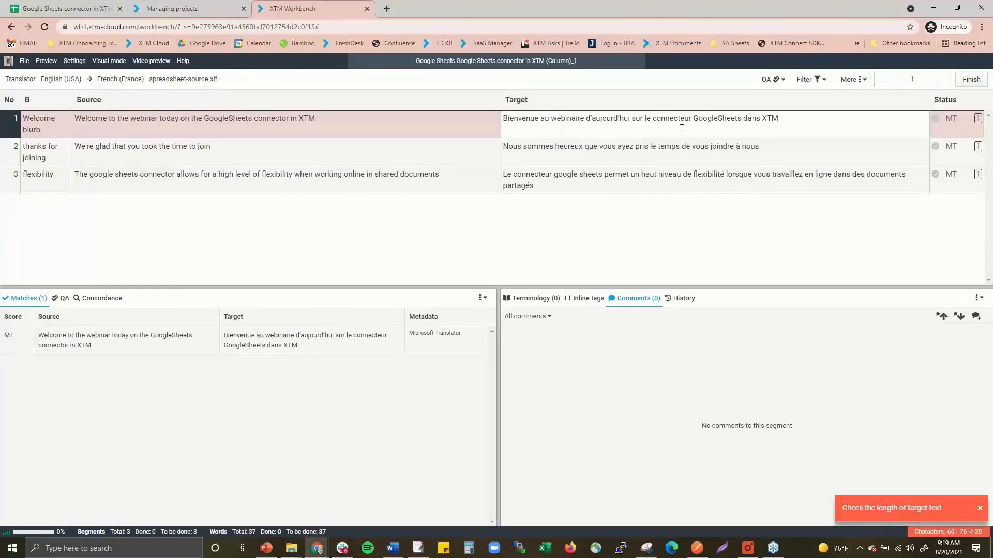
left_click(767, 153)
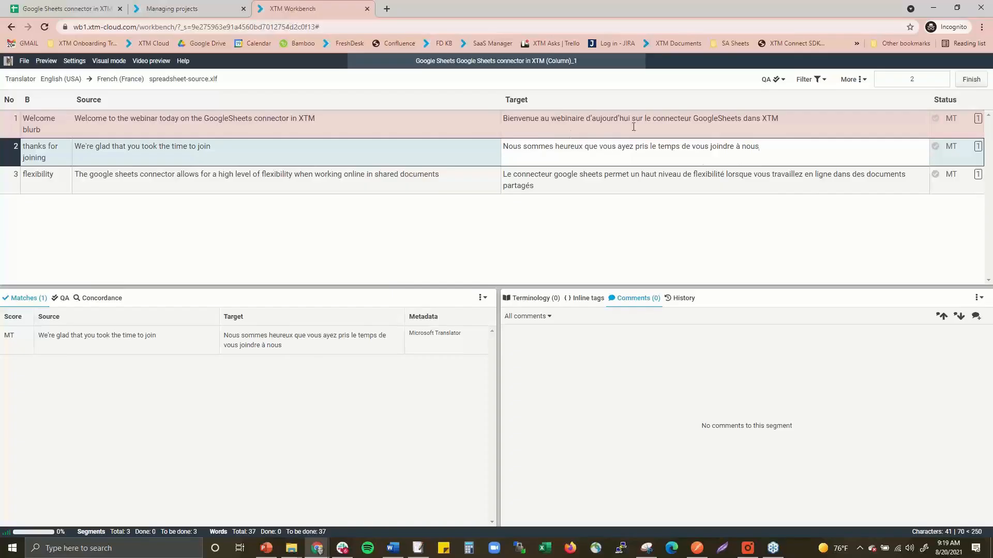
Shorten the first segment's French target to "Bienvenue au webi", and restore its full text from the Microsoft Translator match.
left_click_drag(793, 121, 567, 122)
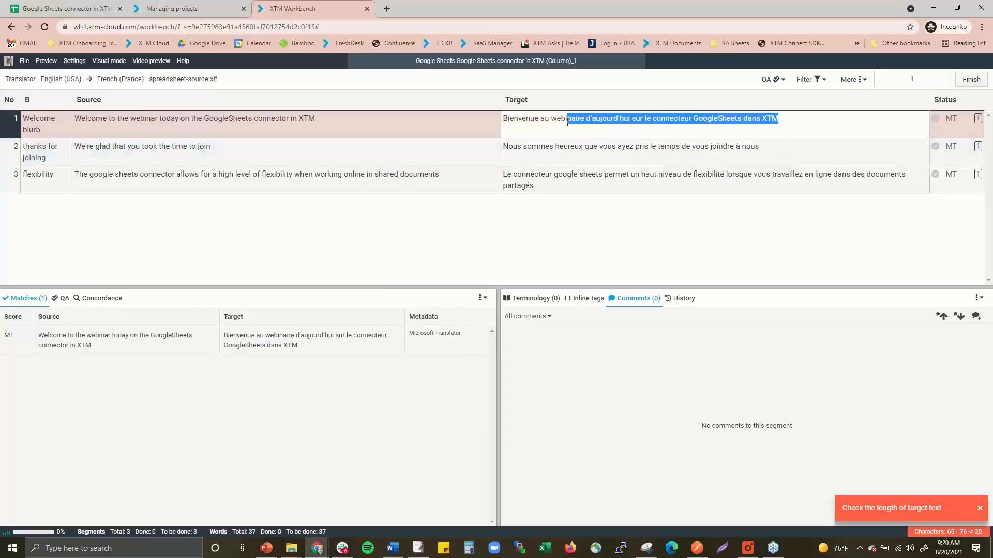
key("BackSpace")
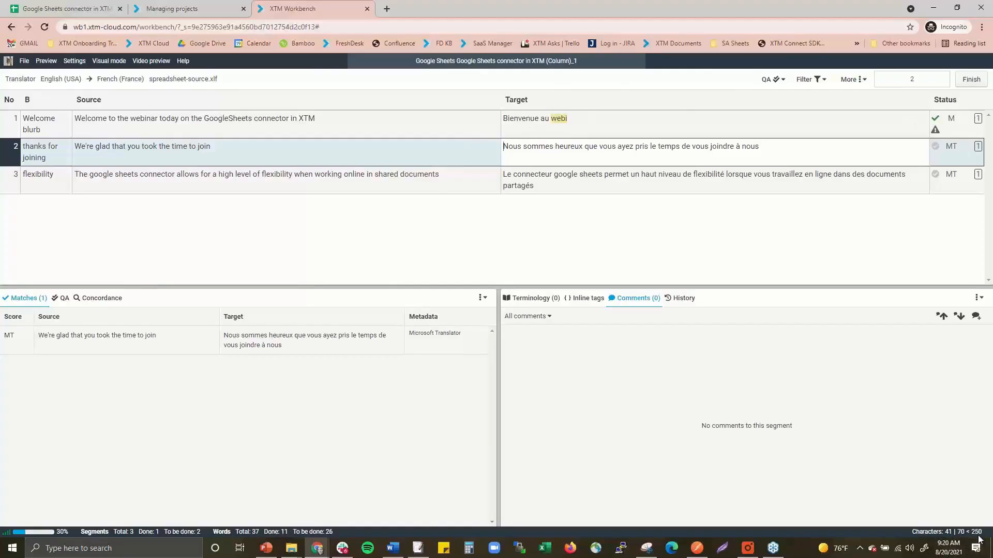
left_click(694, 129)
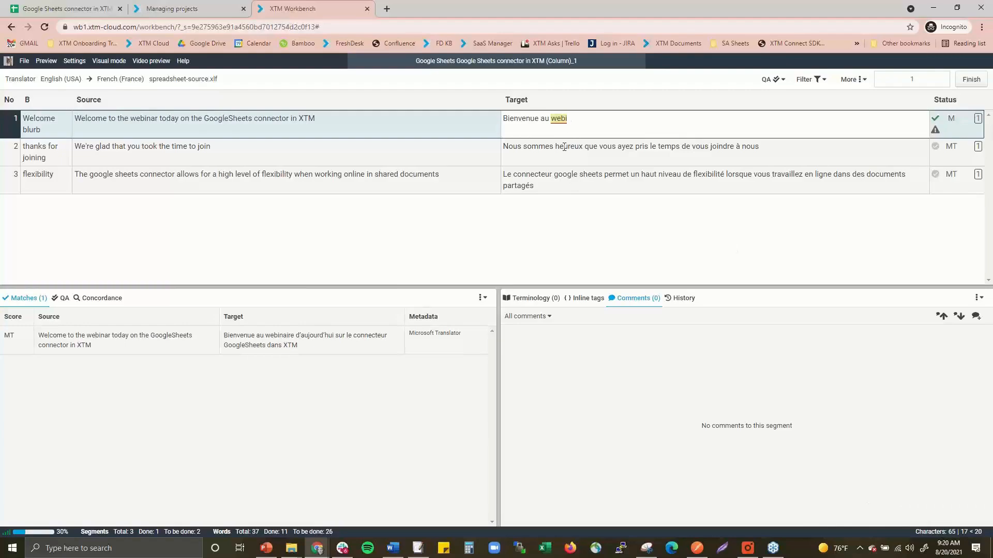
mouse_move(361, 343)
left_click(393, 346)
Check the maximum target character limits of the second, third and first segments.
left_click(671, 158)
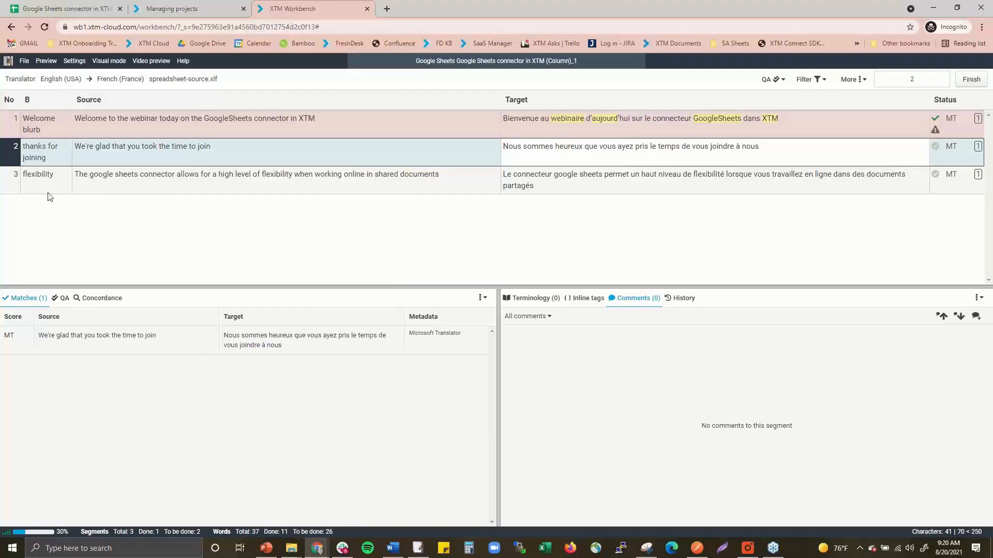
left_click(807, 187)
mouse_move(978, 538)
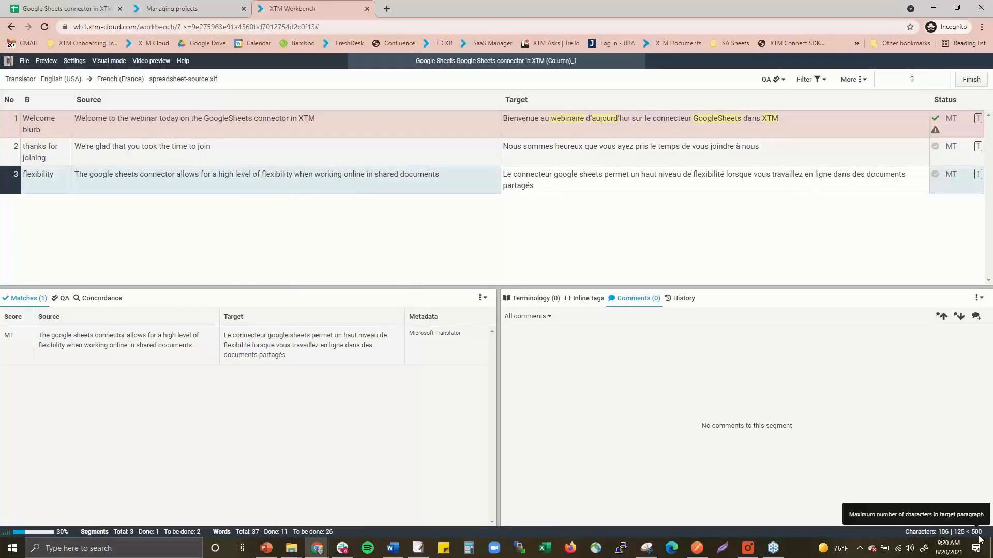
left_click(839, 156)
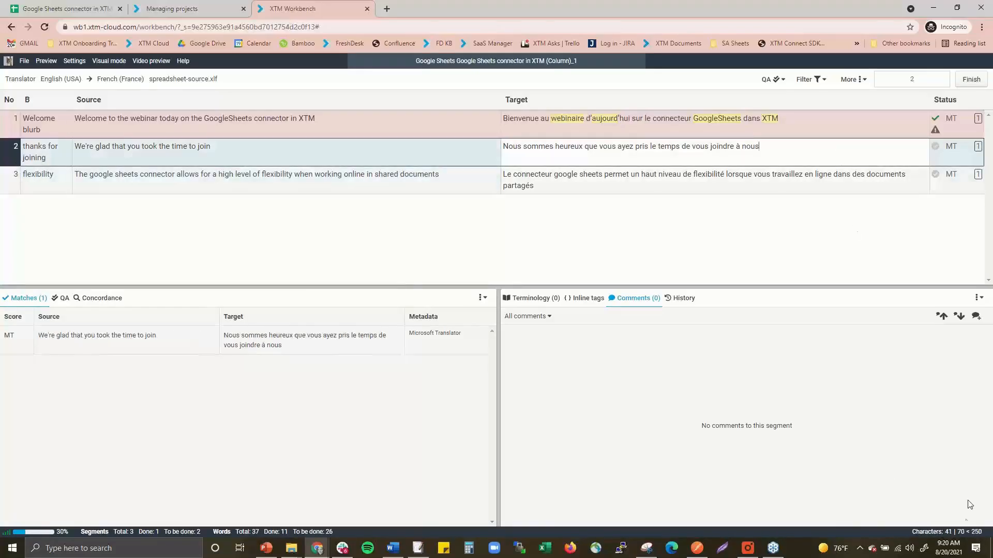
left_click(822, 127)
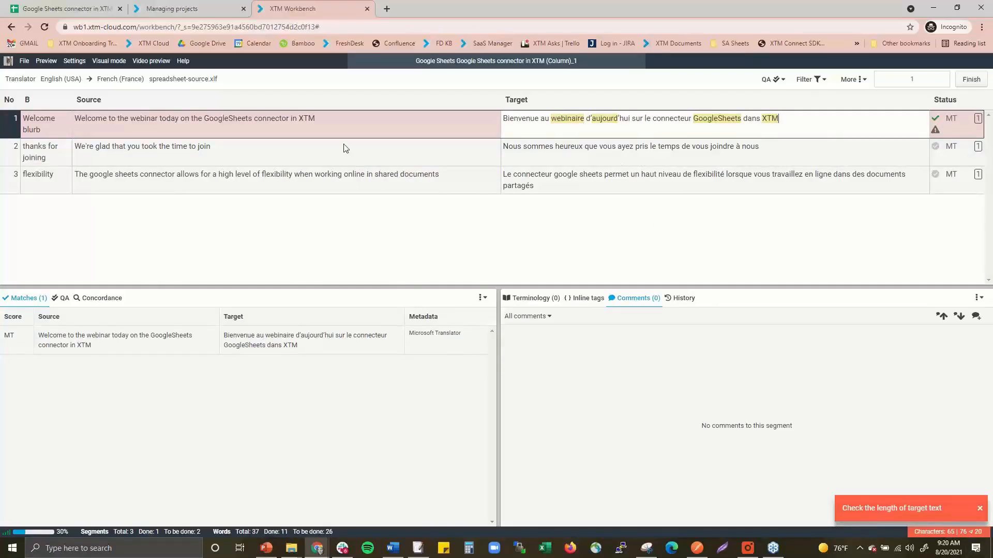
Close the Workbench and the Project Editor, and finish the Google Sheets connector in XTM (Column)_1 project from the project list.
left_click(367, 9)
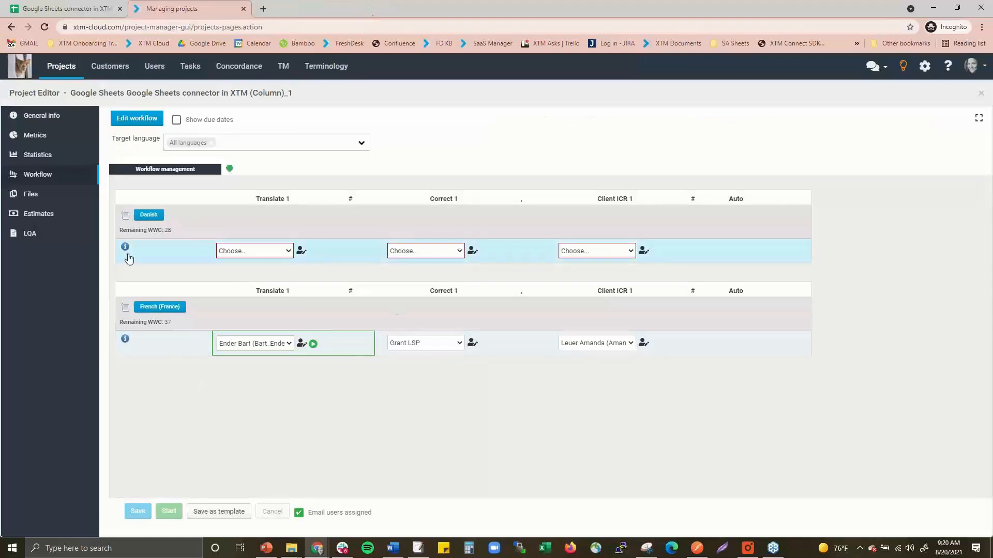
left_click(979, 95)
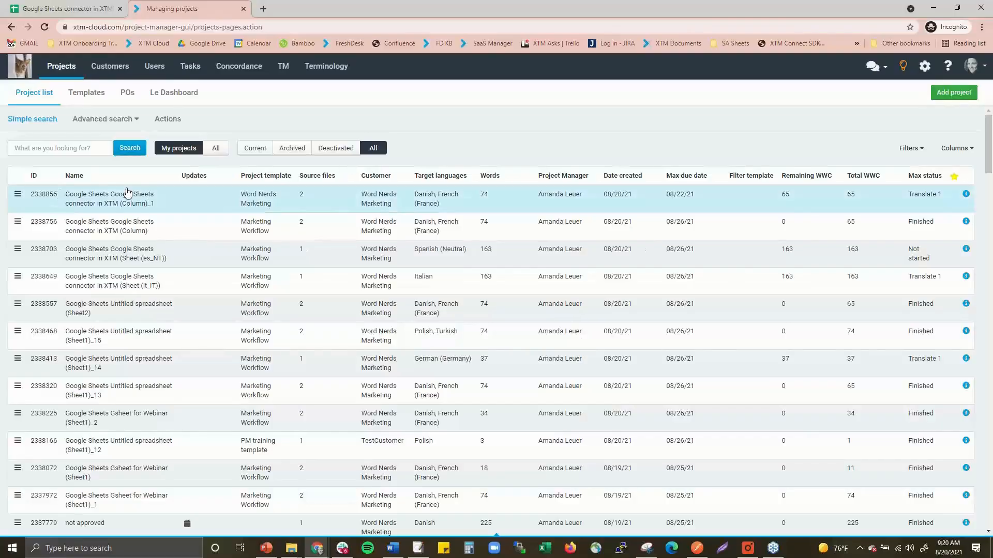
left_click(18, 196)
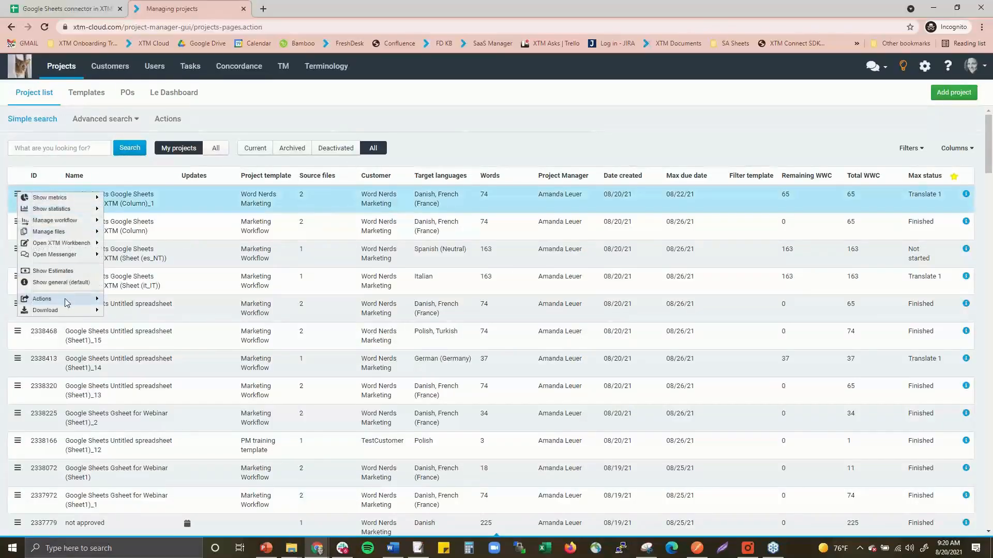
mouse_move(51, 299)
left_click(143, 354)
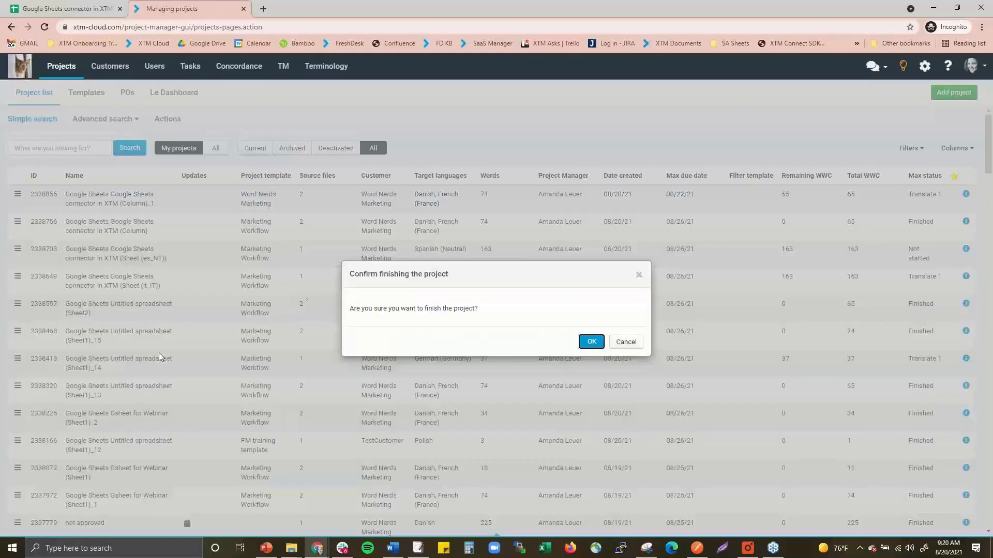
left_click(592, 342)
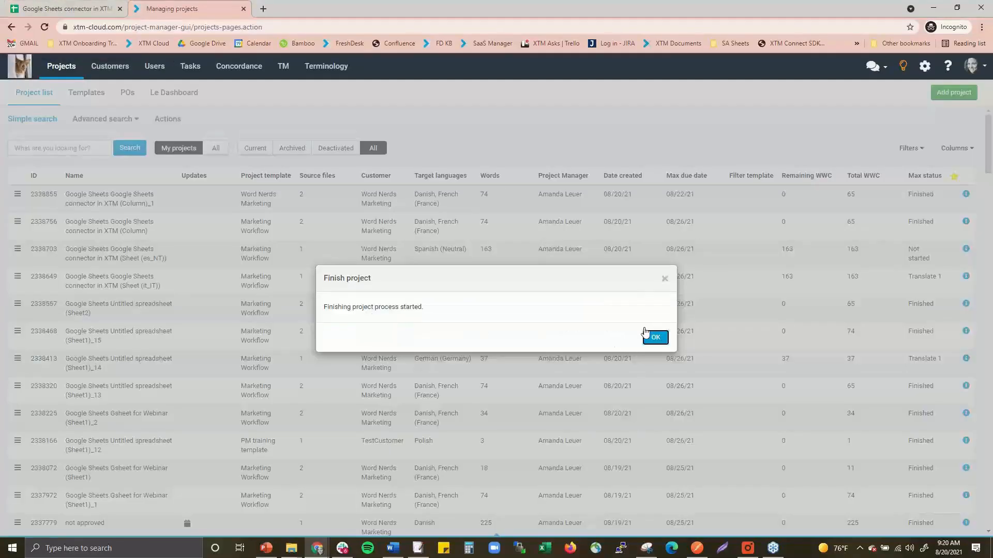
left_click(653, 338)
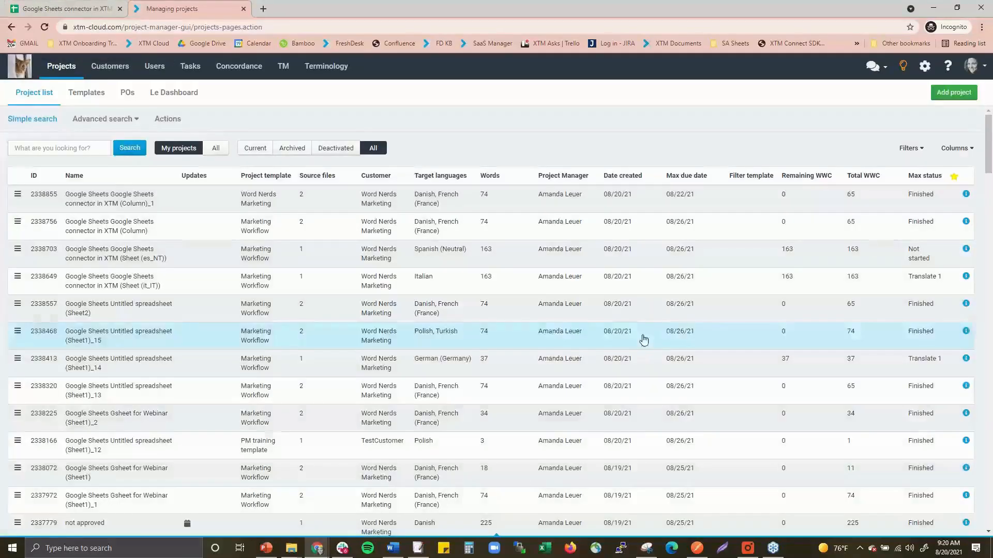
Check the French and Danish columns in Google Sheets for delivered translations and the project's status in XTM Cloud.
left_click(65, 9)
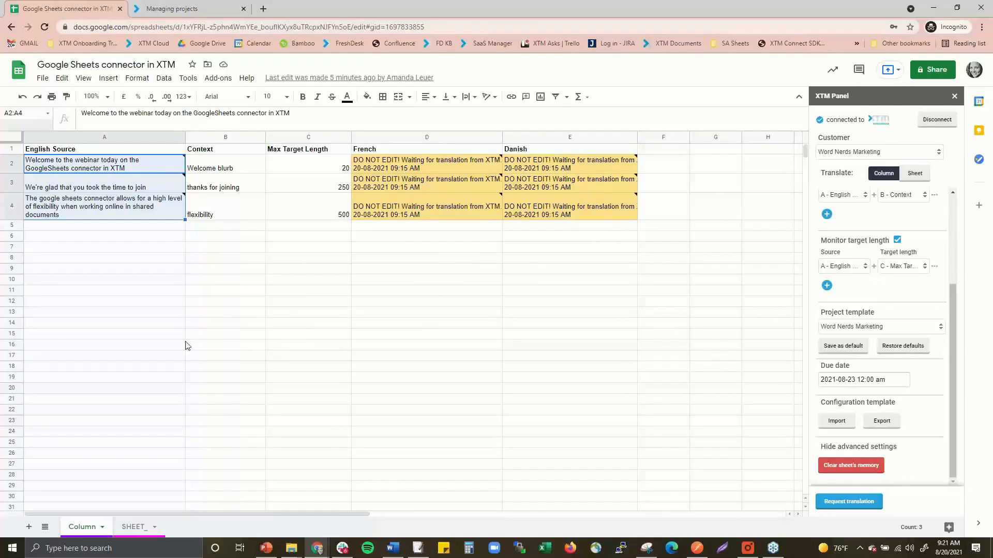
left_click(196, 9)
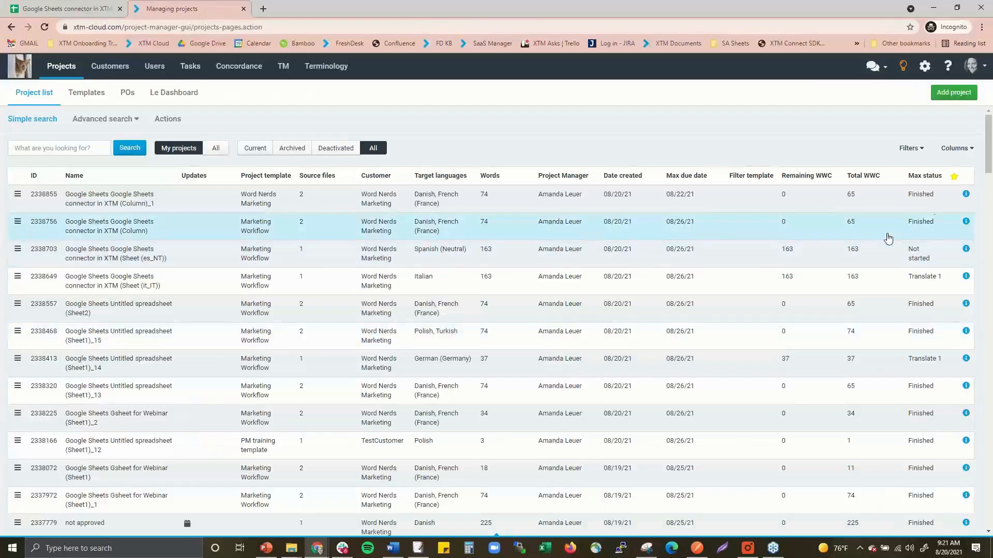
left_click(44, 9)
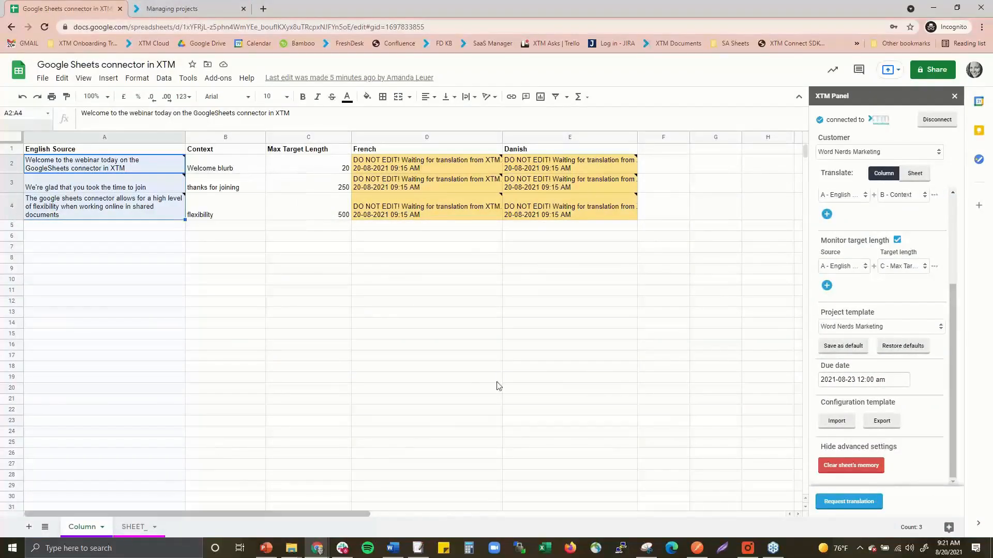
Set the XTM Panel to translate by Sheet and open the SHEET_ sheet, checking the Column sheet's translations in between.
left_click(920, 177)
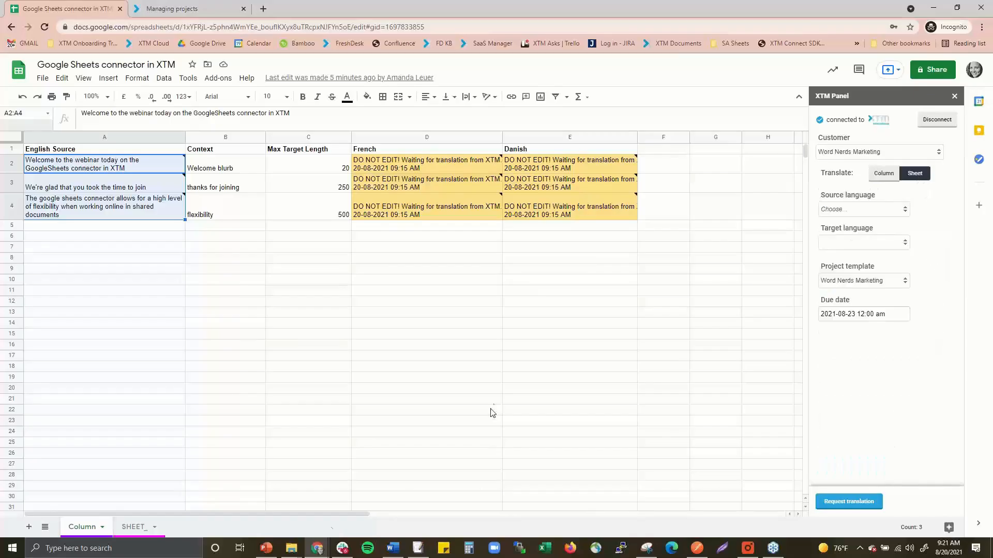
left_click(124, 530)
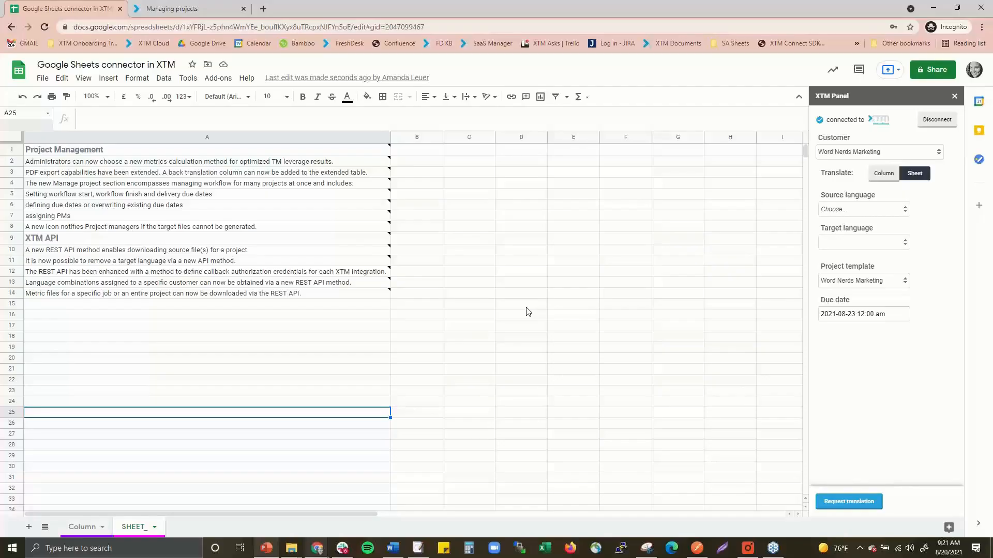
left_click(81, 527)
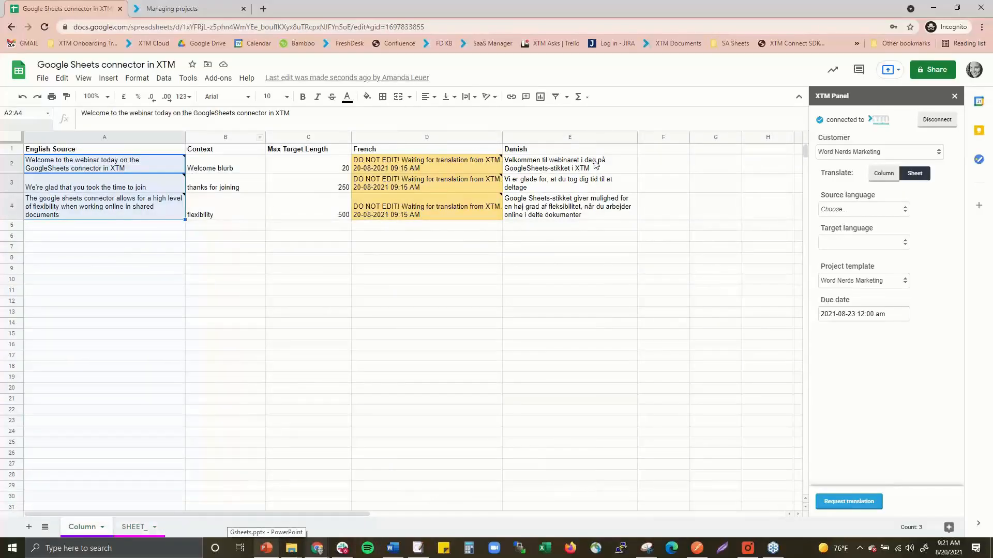
left_click(133, 526)
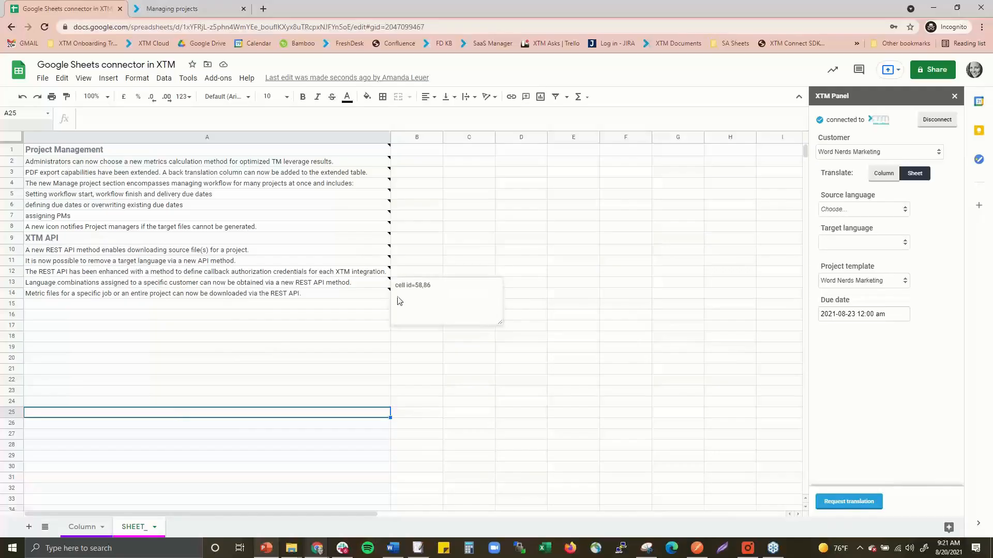
Set the translation request's source language to English (USA), target languages to German (Germany) and Polish, and project template to Marketing Workflow.
left_click(848, 217)
left_click(854, 227)
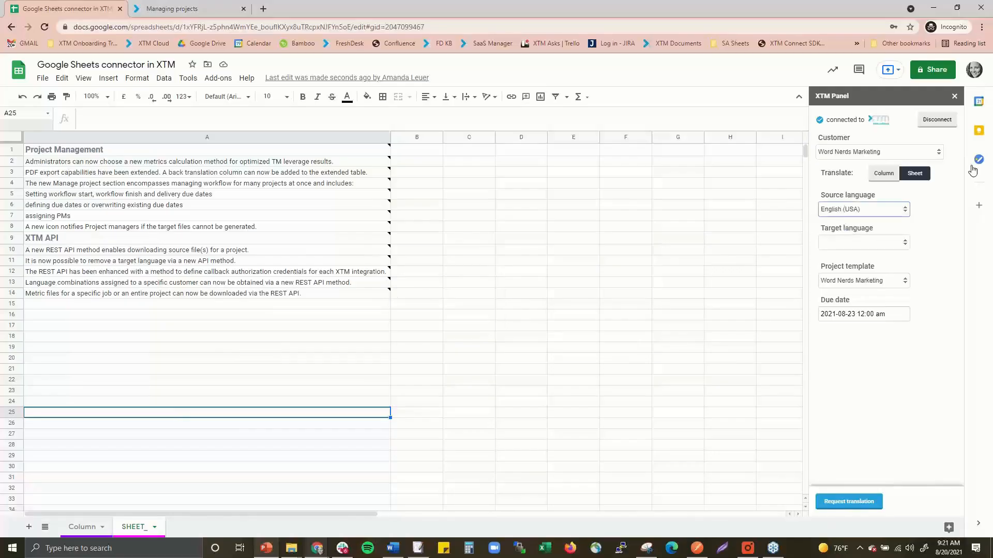
left_click(825, 243)
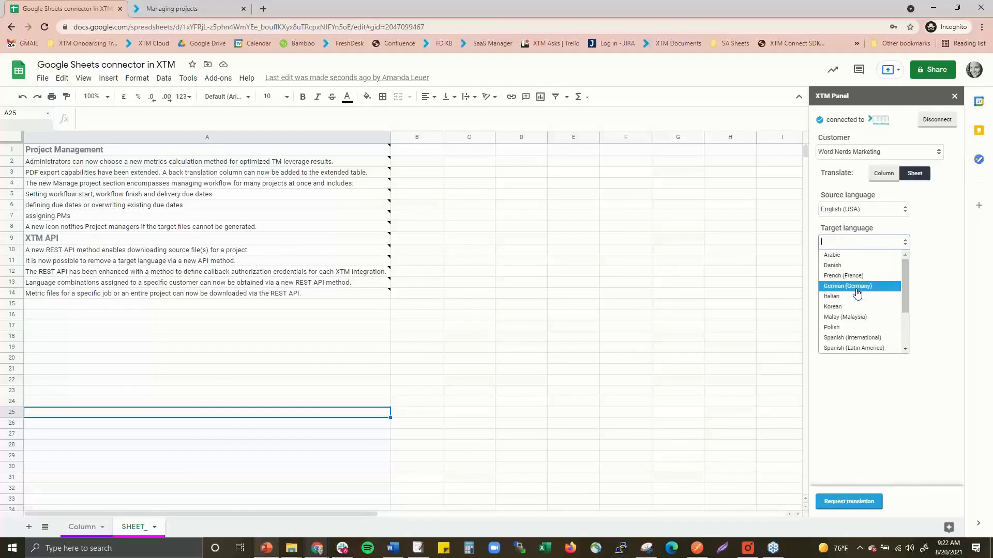
left_click(853, 286)
left_click(891, 246)
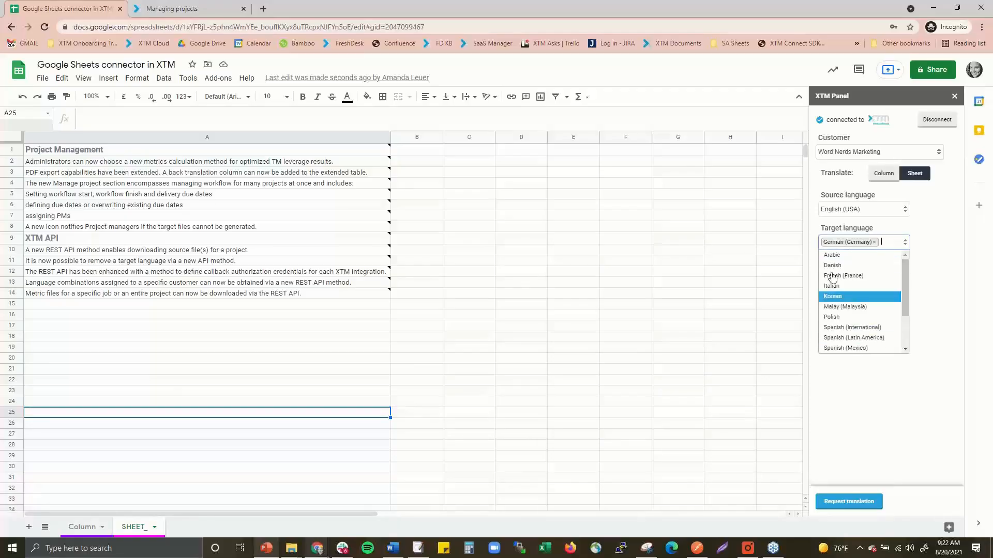
left_click(845, 318)
left_click(892, 288)
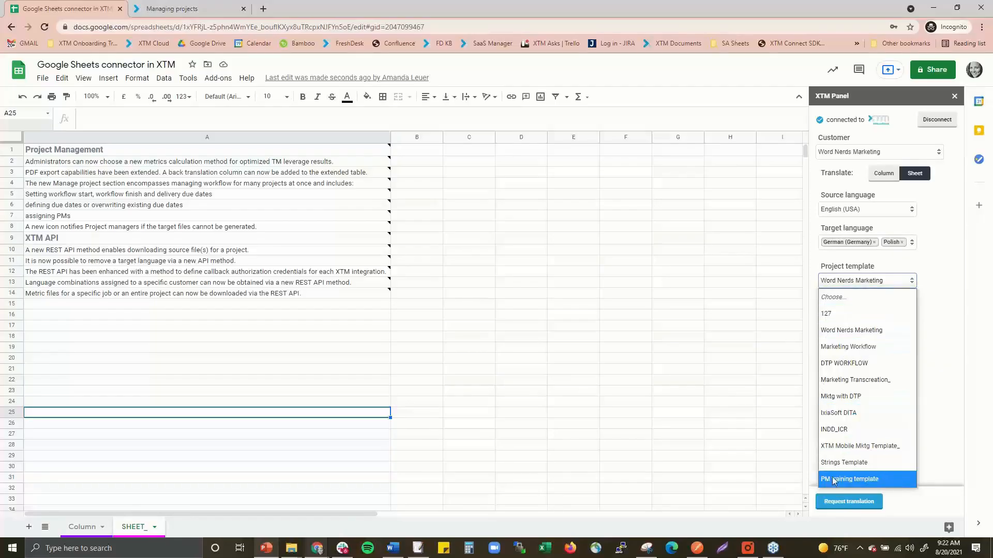
left_click(871, 346)
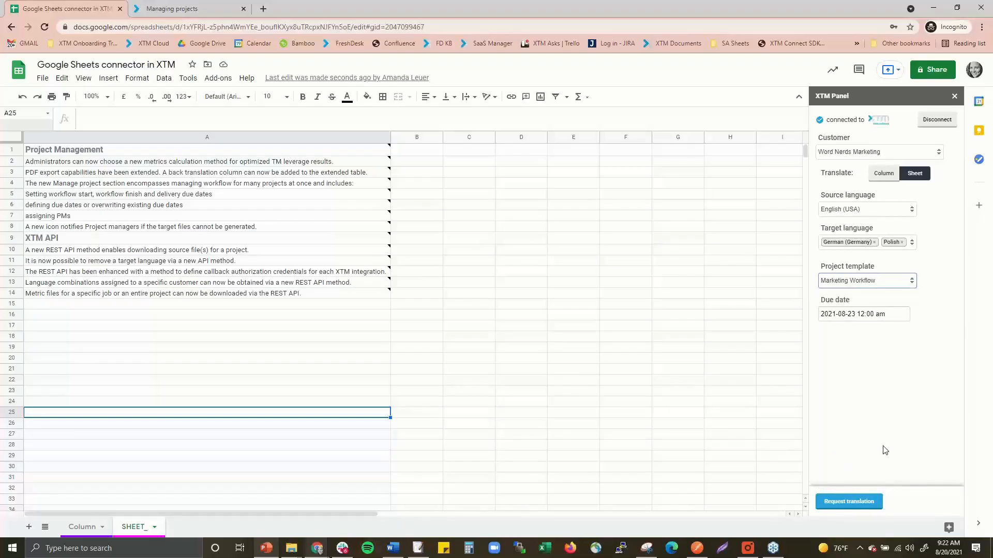
Request the German and Polish translations of the SHEET_ sheet and refresh the project list in XTM Cloud to check for the new projects.
left_click(849, 501)
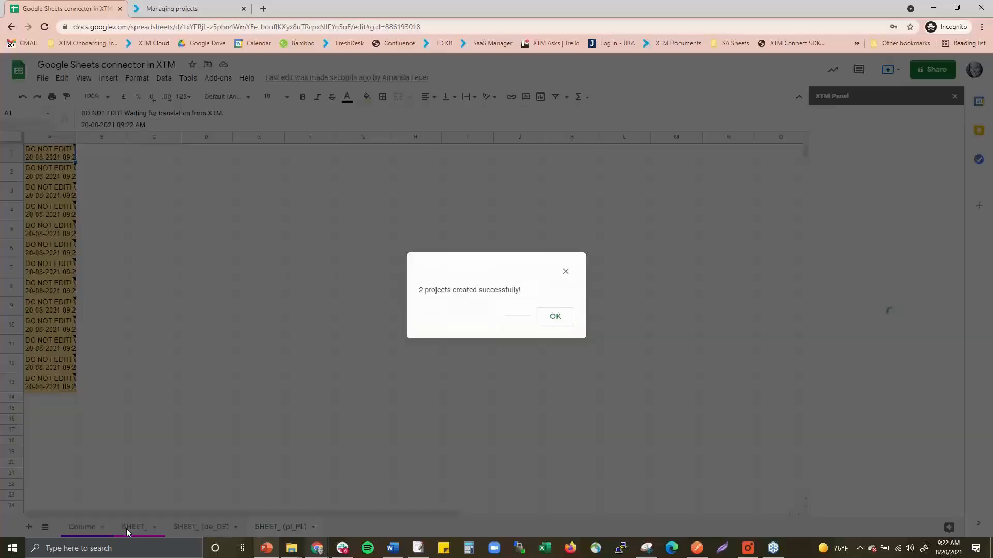
left_click(556, 321)
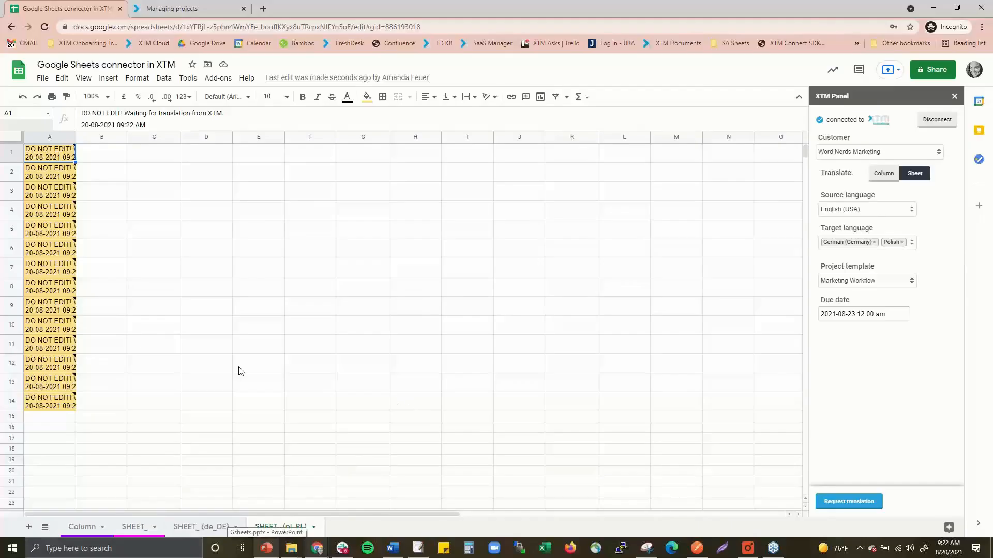
left_click(172, 9)
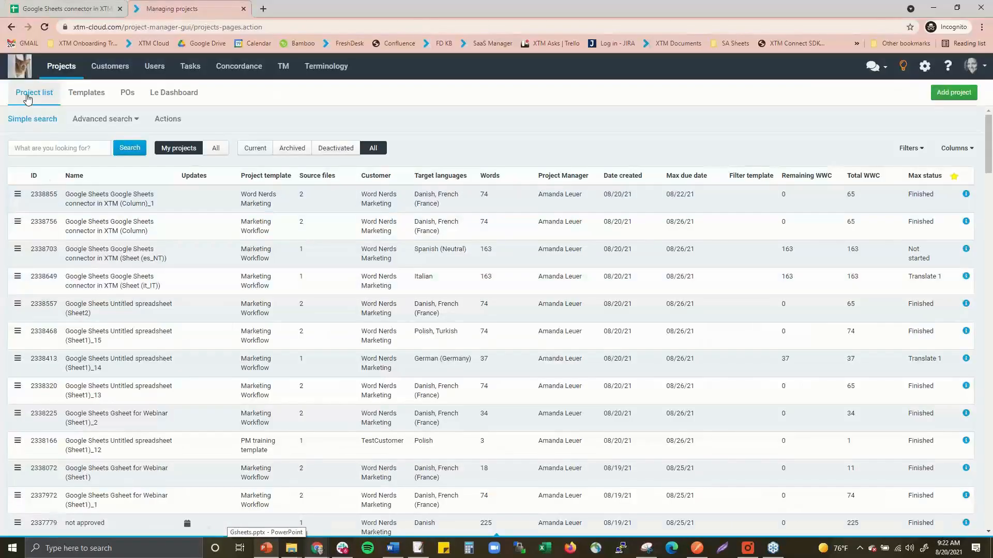
left_click(27, 99)
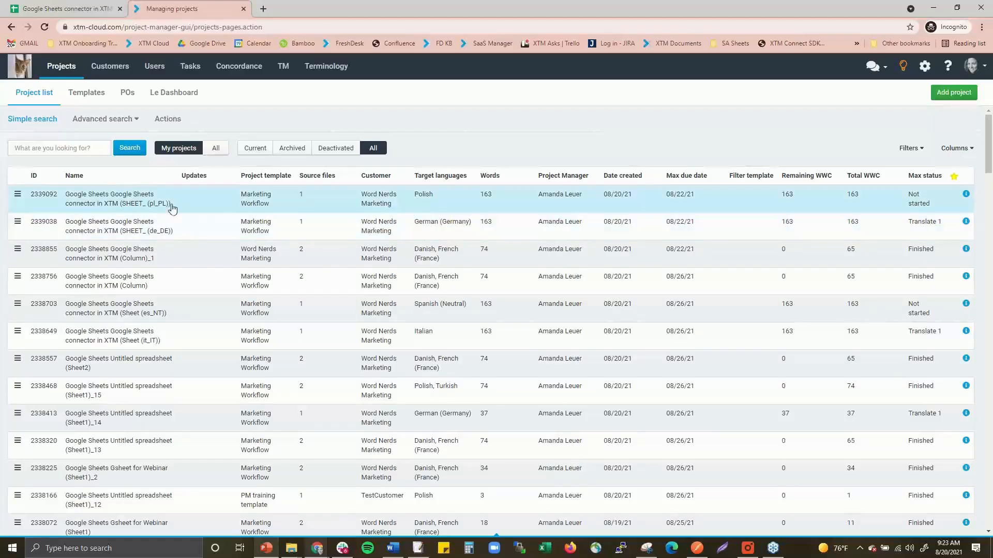
Review the SHEET_ source and the Column sheet's French and Danish translations in Google Sheets, and set the XTM Panel to translate by Column.
left_click(89, 15)
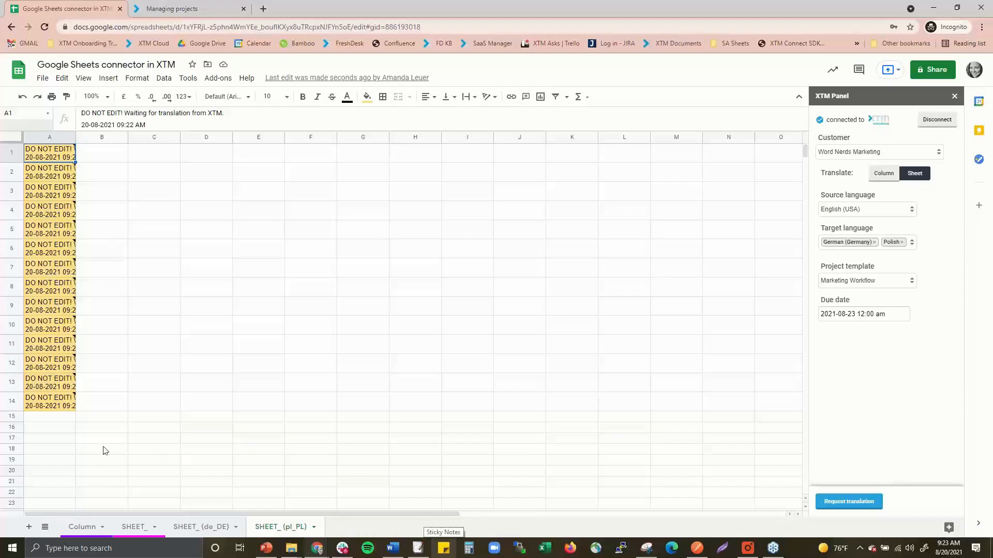
left_click(133, 530)
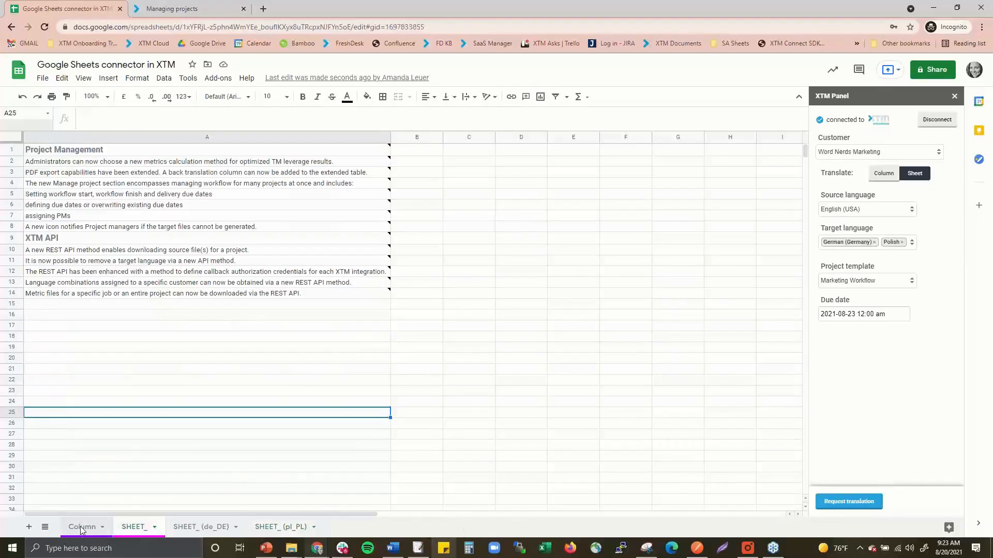
left_click(81, 528)
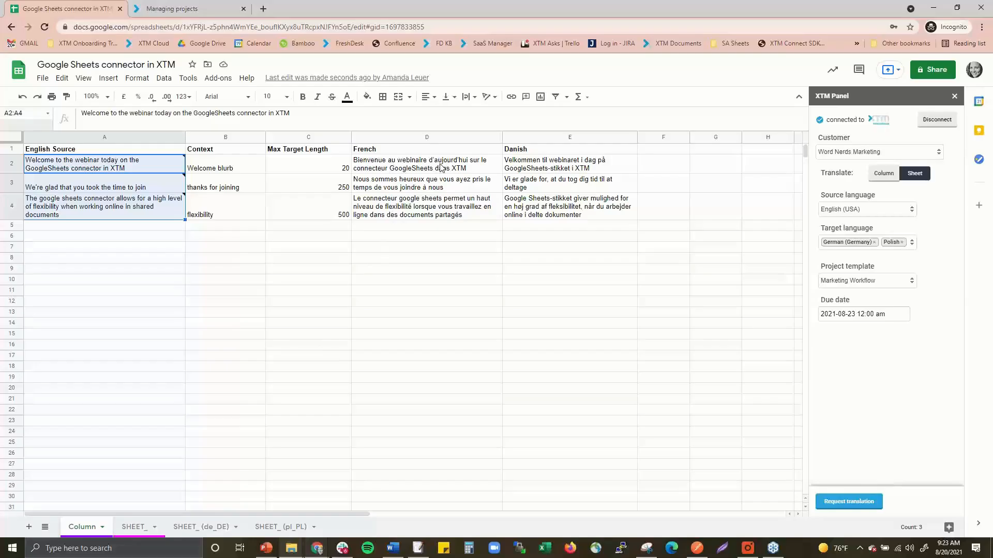
left_click(464, 167)
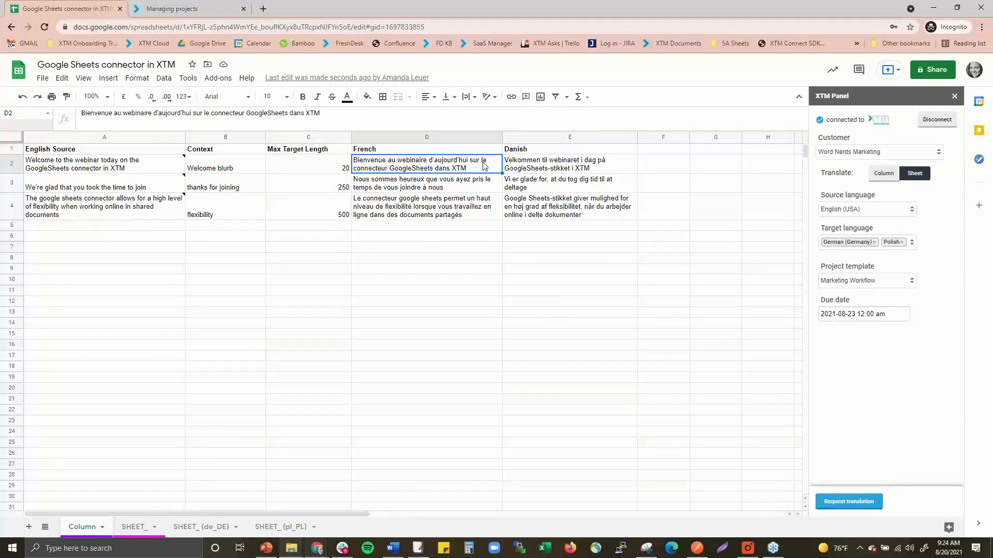
left_click(582, 173)
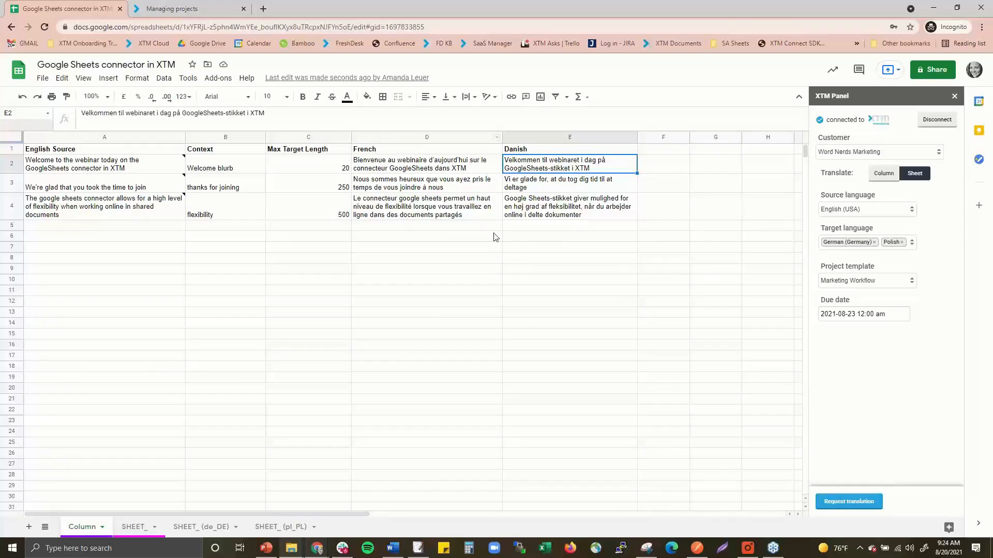
mouse_move(51, 192)
mouse_move(81, 200)
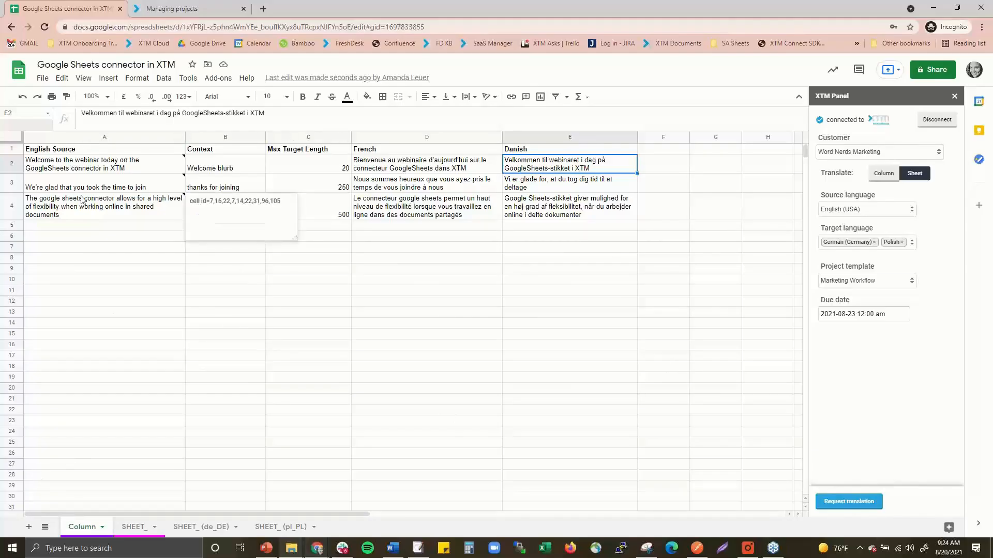
left_click(566, 304)
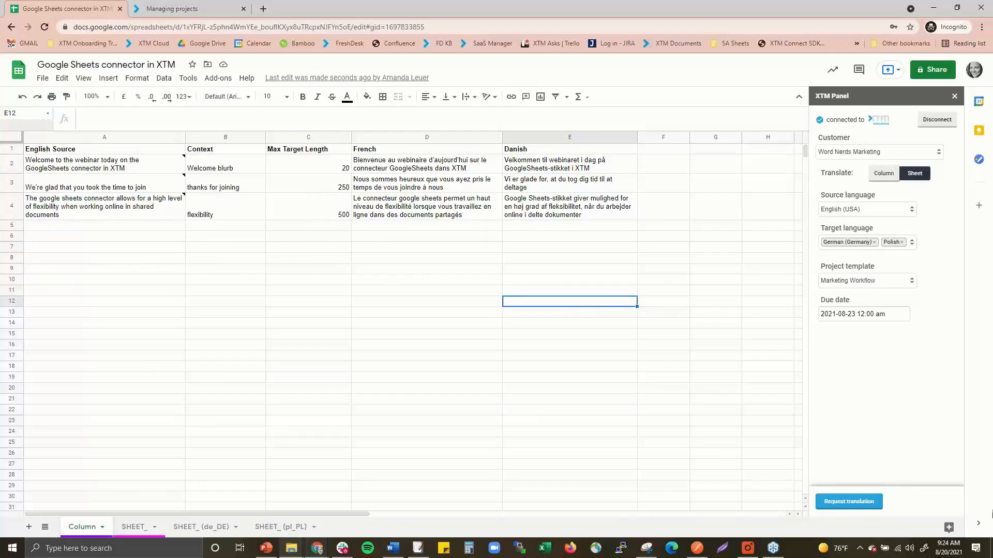
left_click(871, 174)
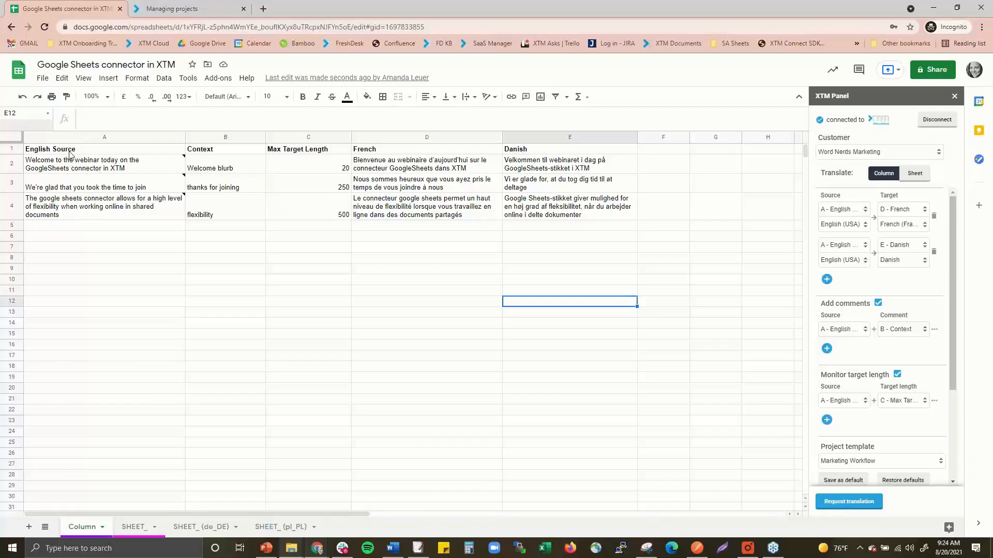
Copy cells A1:C4 of the Column sheet into a new blank spreadsheet and widen its columns A to C to fit the text.
left_click_drag(78, 149, 292, 209)
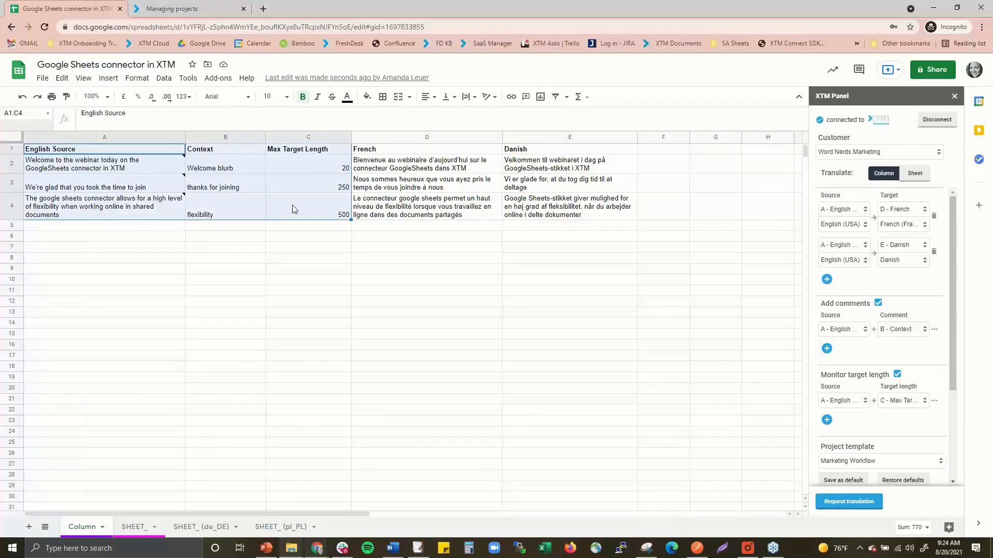
key("ctrl+c")
left_click(43, 78)
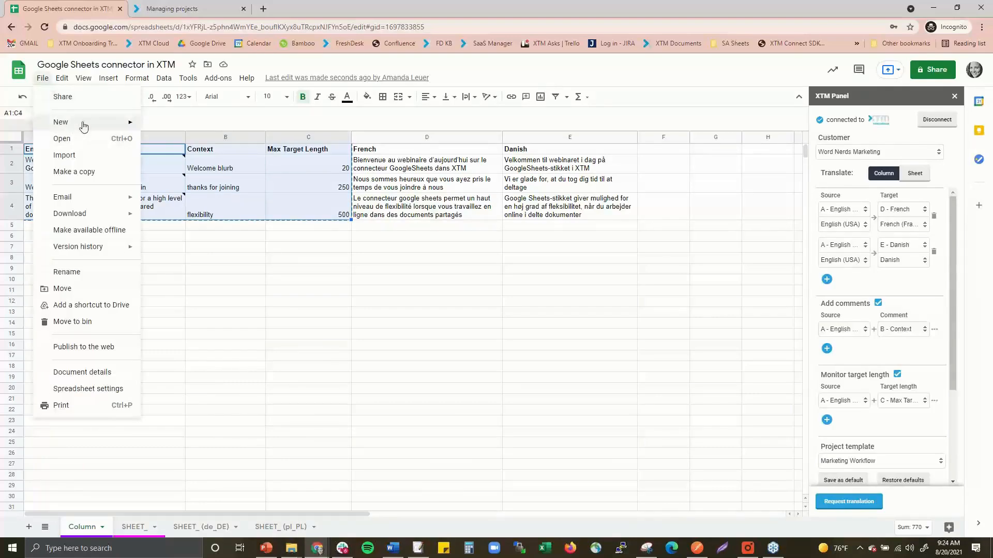
mouse_move(84, 126)
left_click(153, 125)
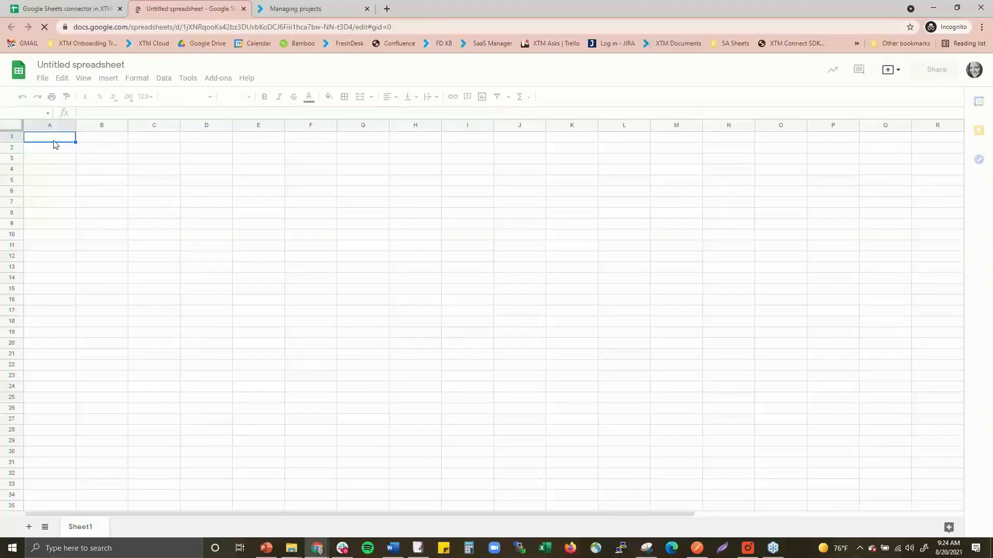
key("ctrl+v")
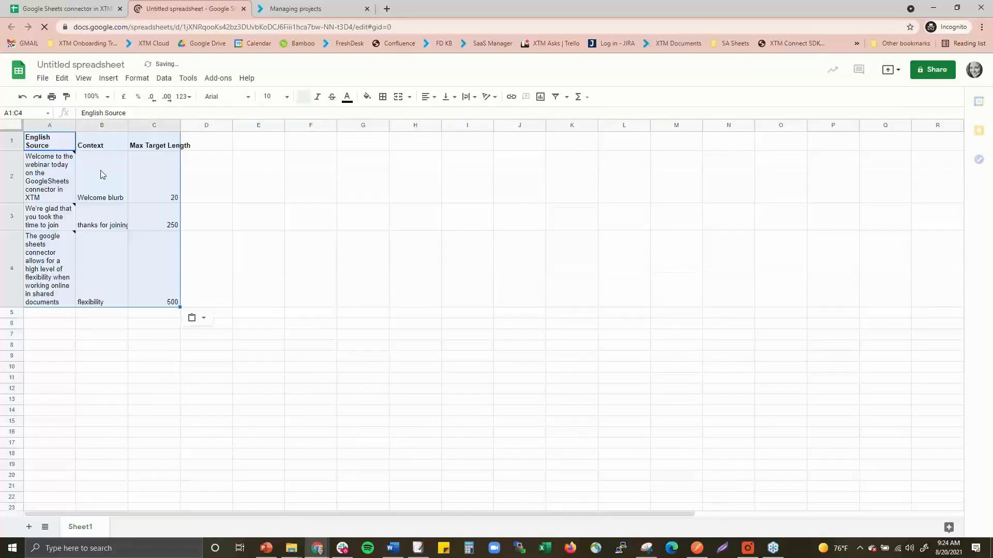
left_click_drag(75, 126, 265, 125)
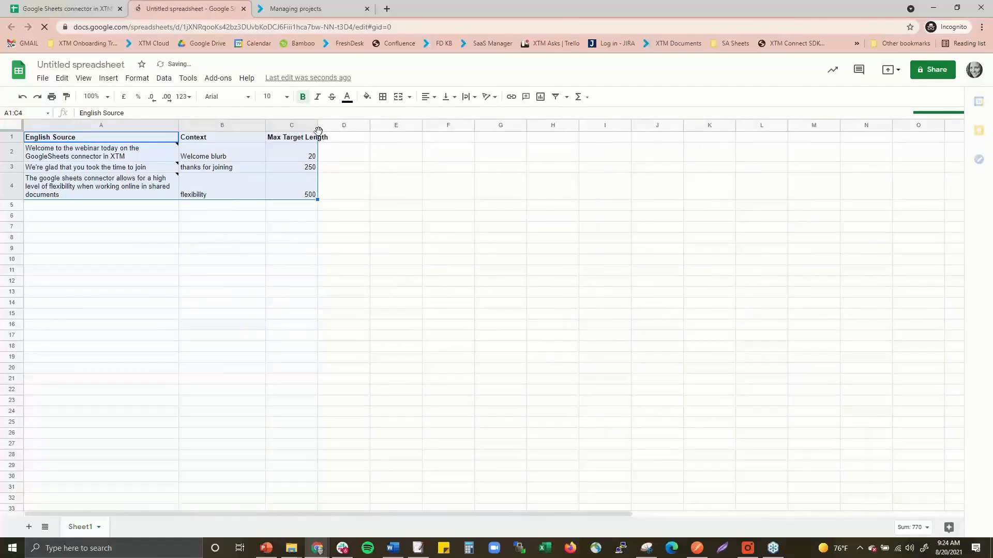
left_click_drag(318, 125, 355, 126)
Copy the French and Danish headers from the Column sheet into D1:E1 of the new spreadsheet.
left_click(75, 10)
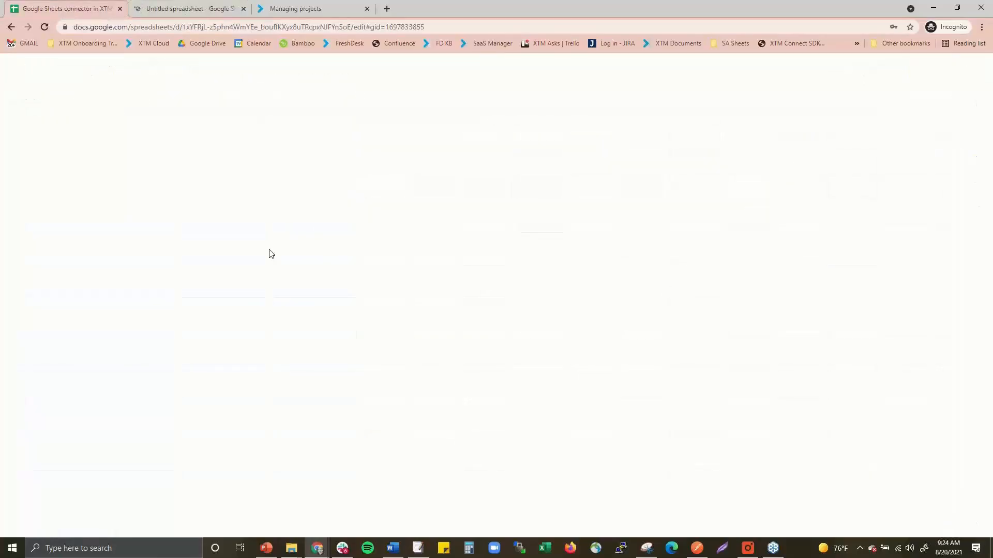
left_click_drag(379, 151, 519, 150)
key("ctrl+c")
left_click(170, 9)
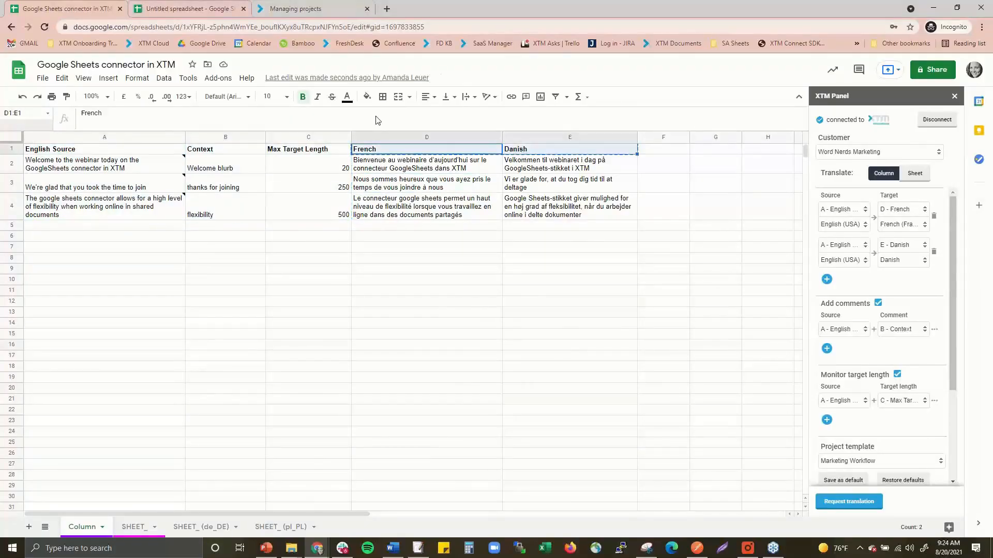
left_click(364, 140)
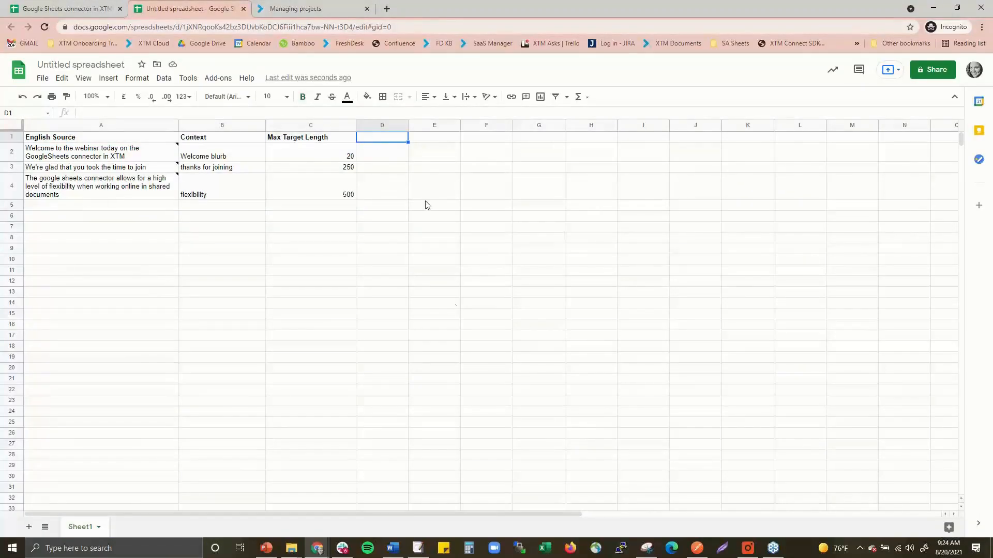
key("ctrl+v")
left_click(150, 272)
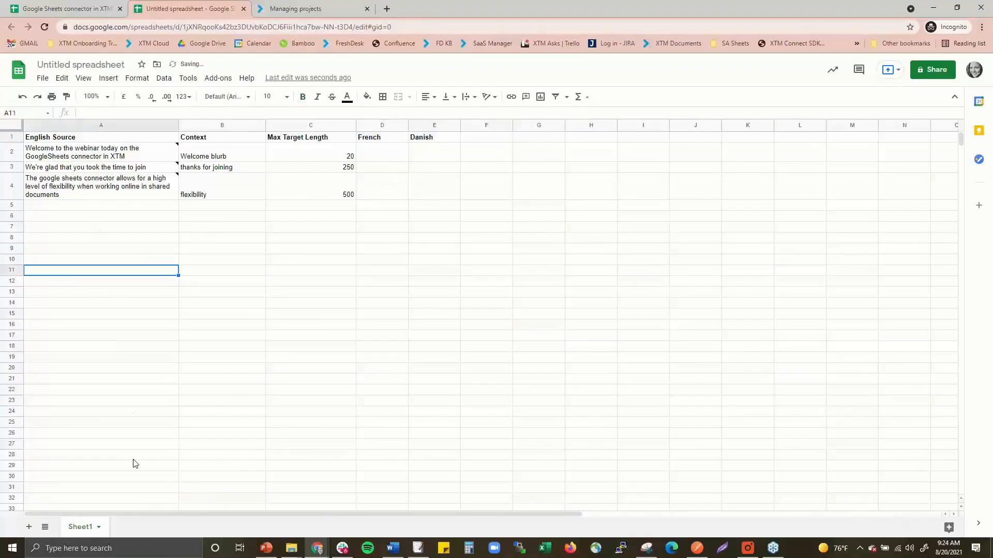
Open the XTM Panel add-on in the new spreadsheet and dismiss the default settings notice.
left_click(217, 78)
mouse_move(279, 155)
left_click(380, 158)
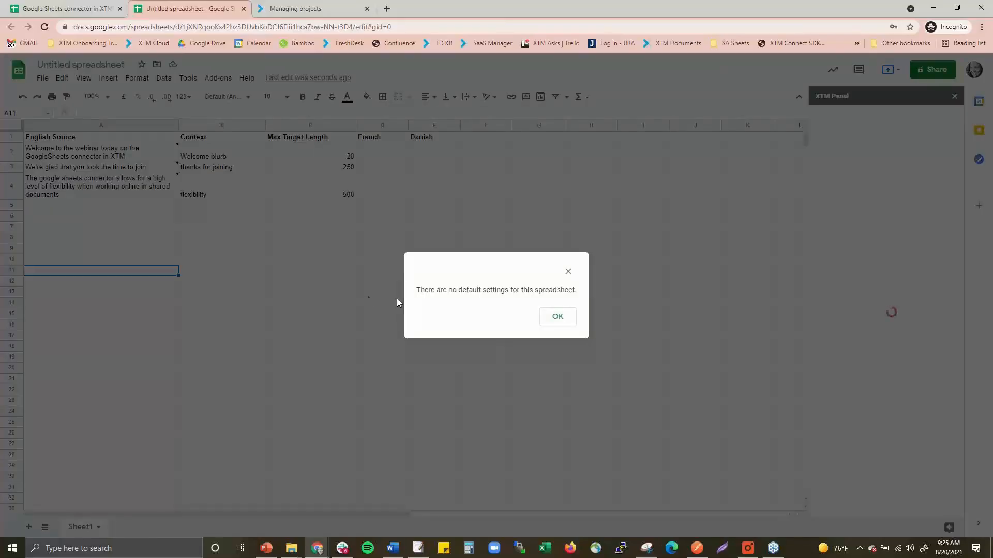
left_click(547, 319)
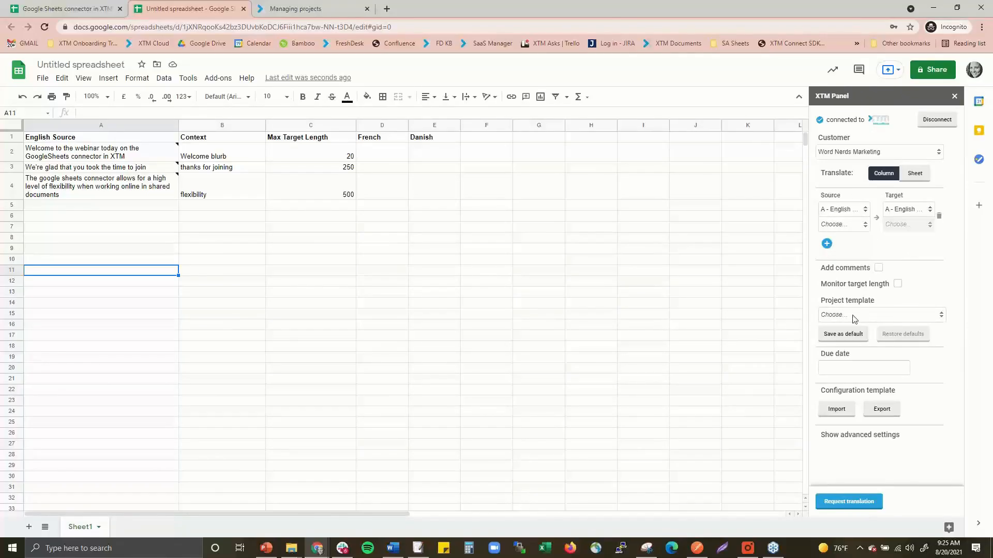
Import the configuration template Configuration Template (5).json into the new spreadsheet's XTM Panel.
left_click(835, 409)
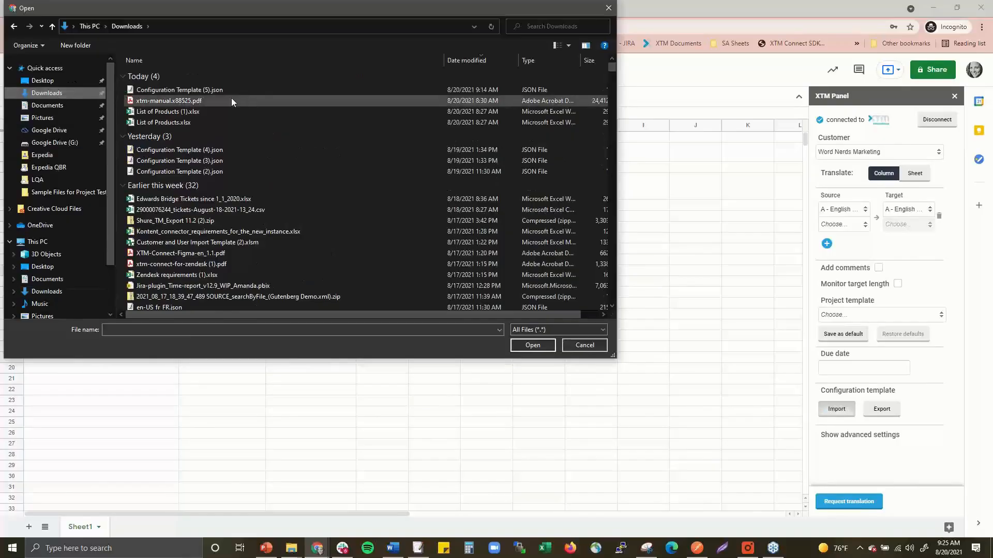
left_click(197, 90)
left_click(533, 345)
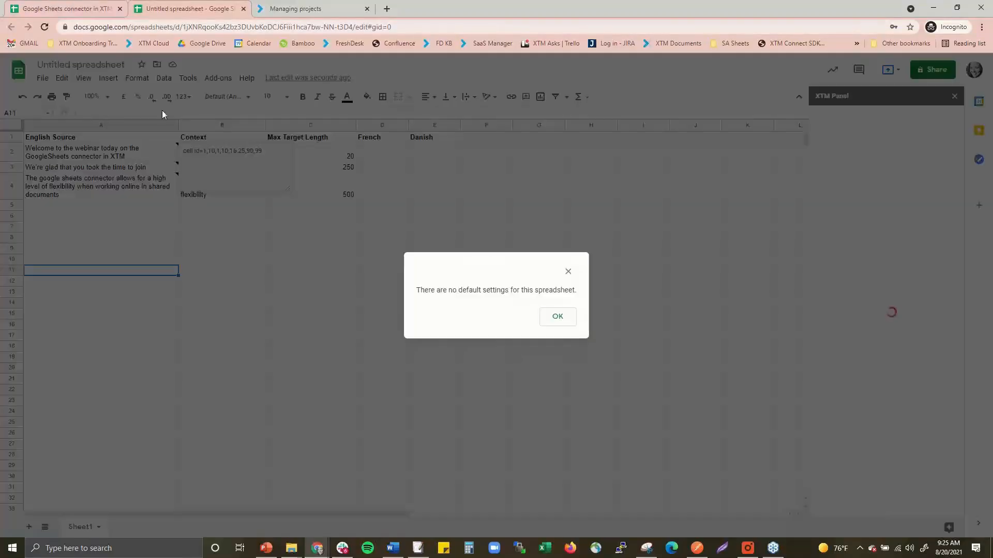
left_click(557, 318)
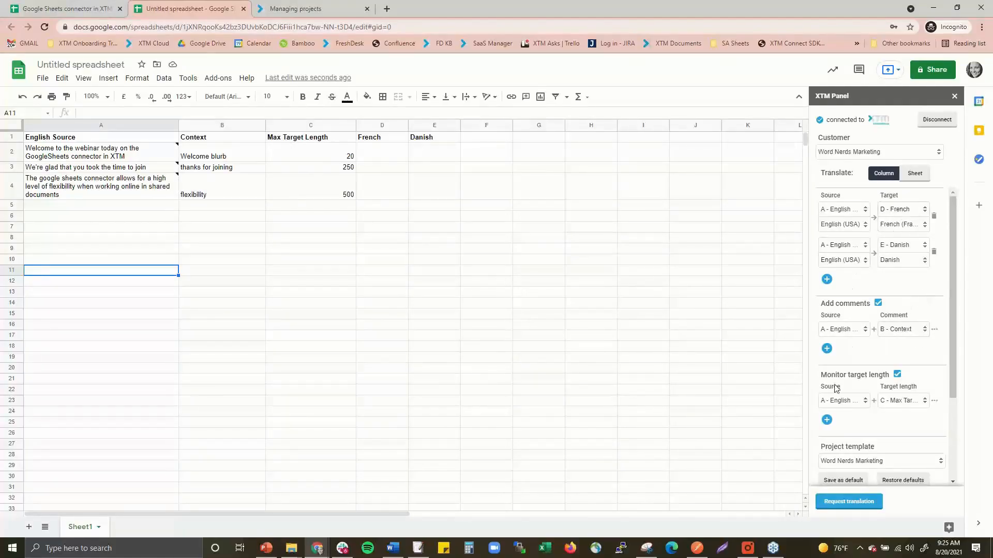
Save the imported XTM Panel settings as the new spreadsheet's default and review the column mappings, comments and target length settings.
scroll(870, 430, "down", 3)
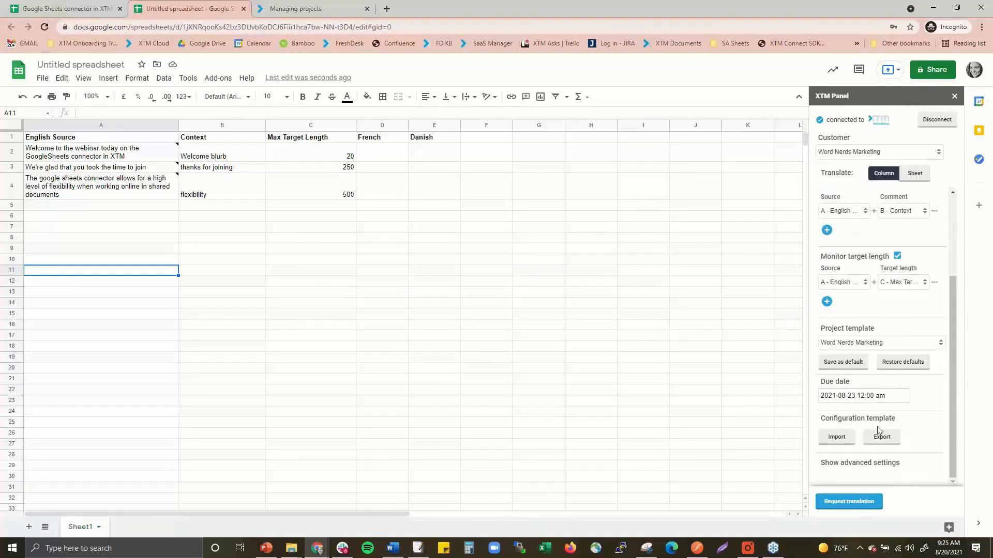
left_click(849, 367)
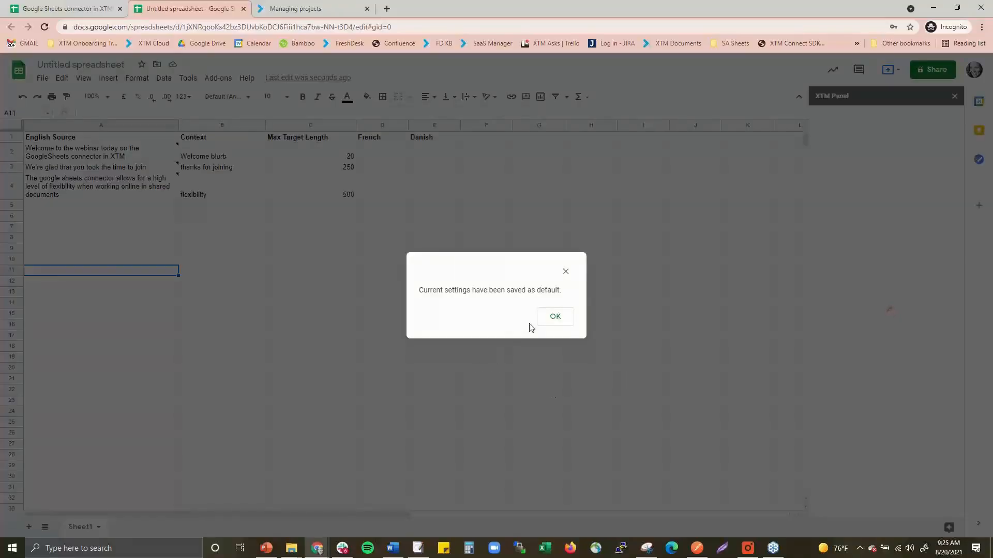
left_click(561, 324)
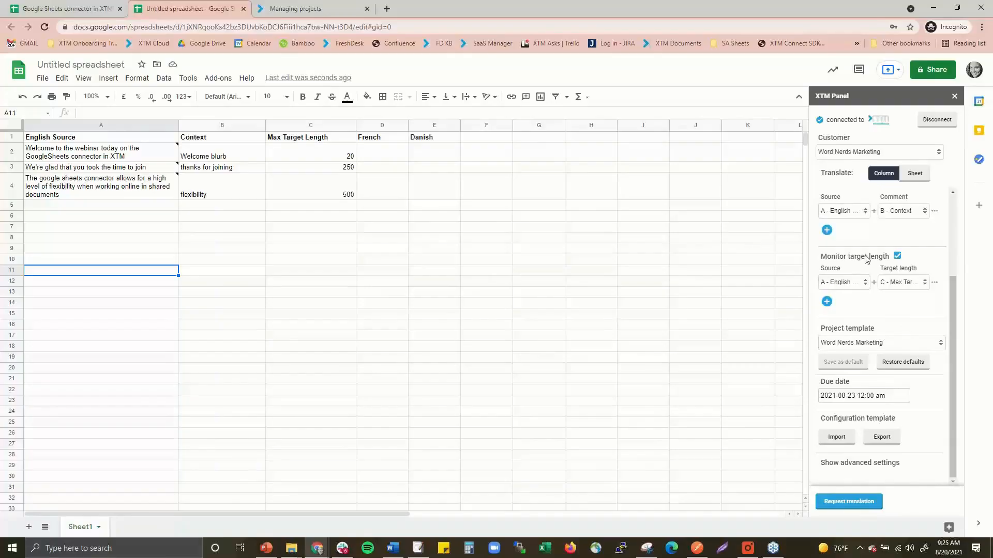
scroll(893, 231, "up", 2)
scroll(893, 230, "up", 1)
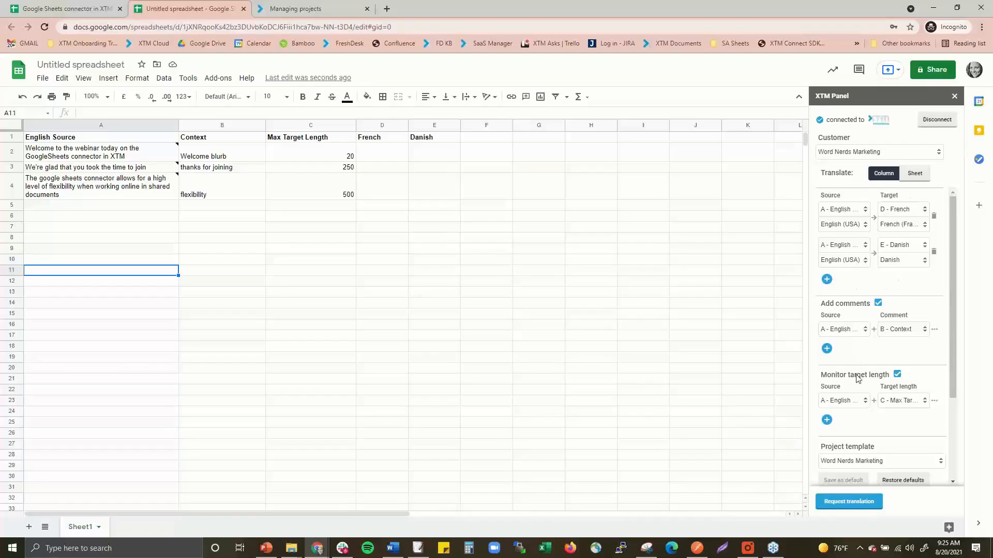
scroll(858, 380, "down", 3)
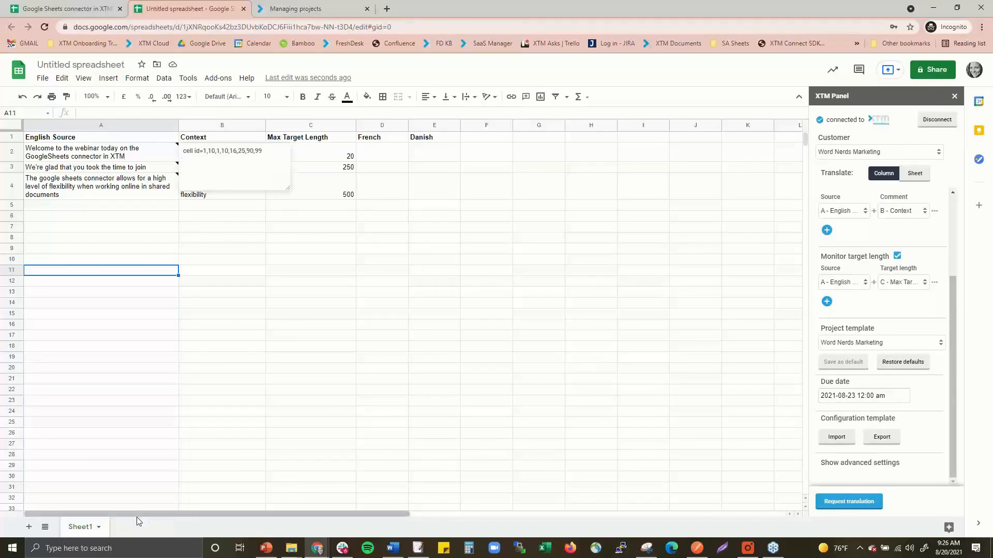
Return to the Google Sheets connector in XTM spreadsheet and examine the cell ID notes on source cells A2 to A4.
left_click(58, 8)
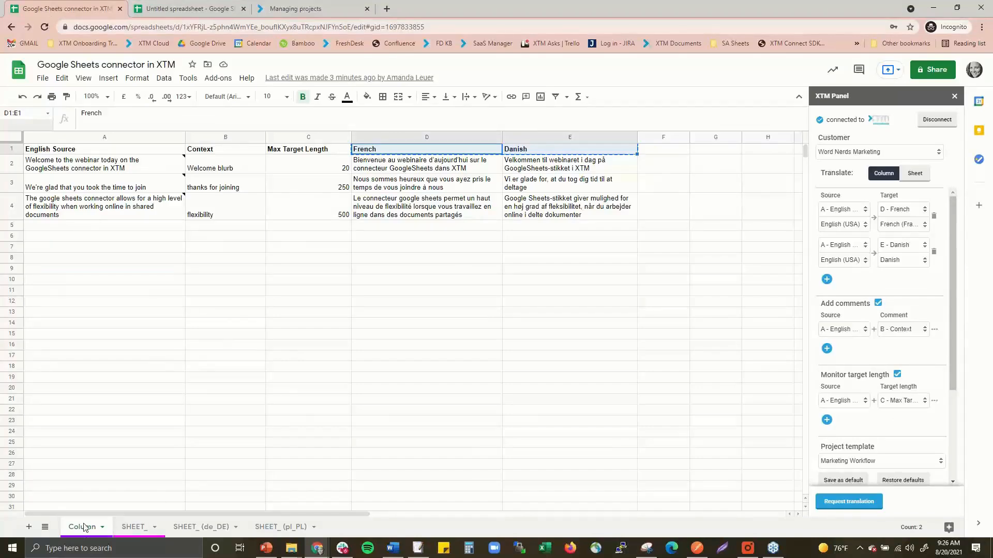
left_click(98, 189)
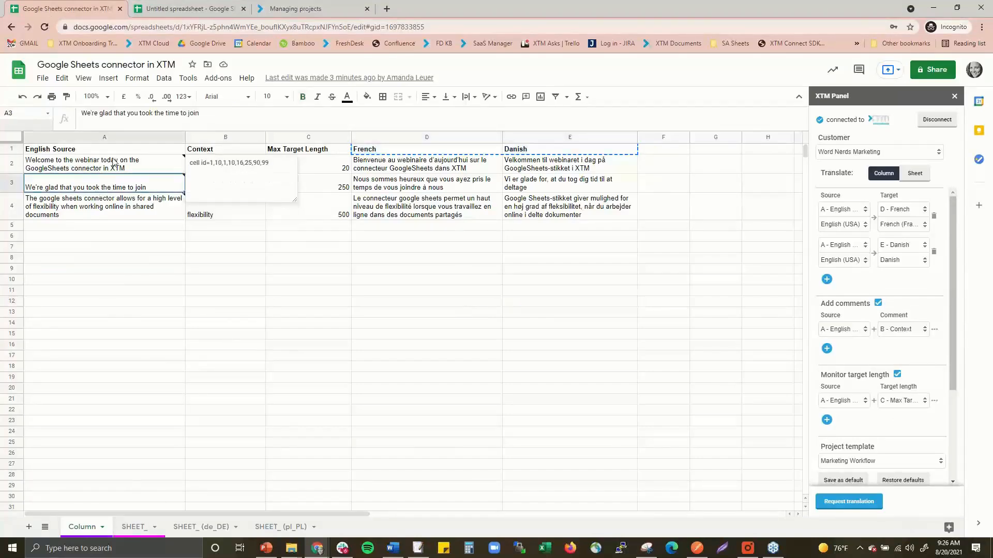
left_click(117, 165)
mouse_move(88, 212)
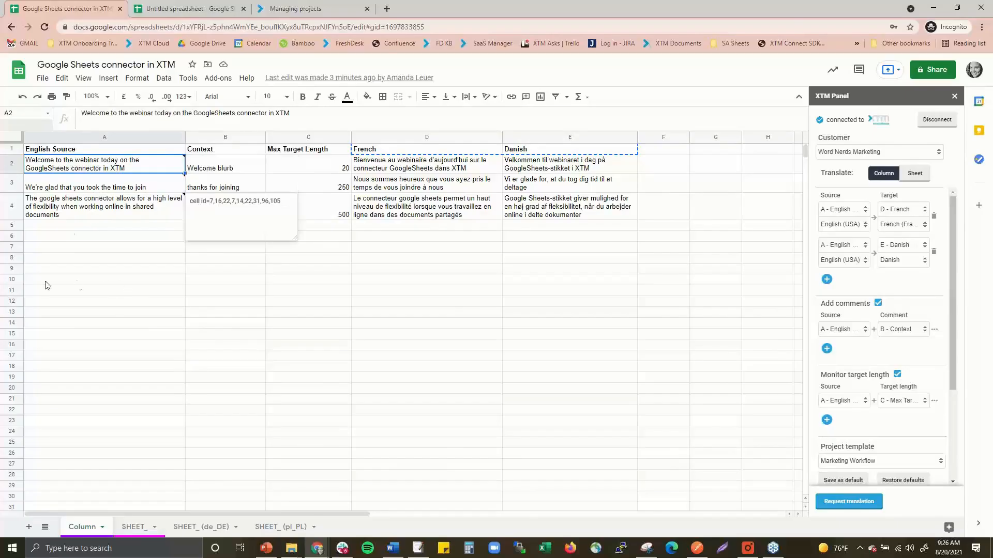
left_click(82, 207)
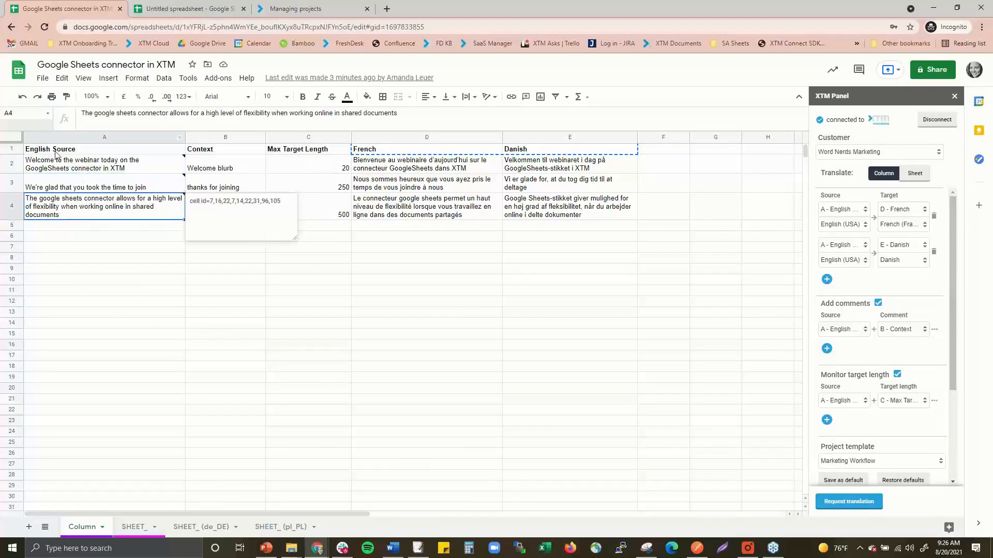
Check the English Source column and the cell ID notes on cells A2 and A4, and switch to the XTM Cloud project list.
left_click(67, 137)
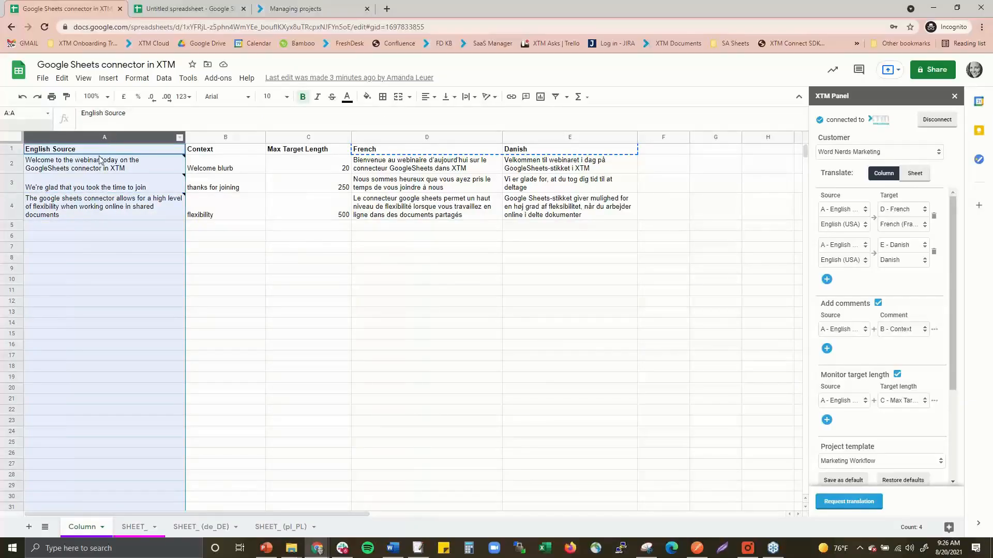
left_click(72, 281)
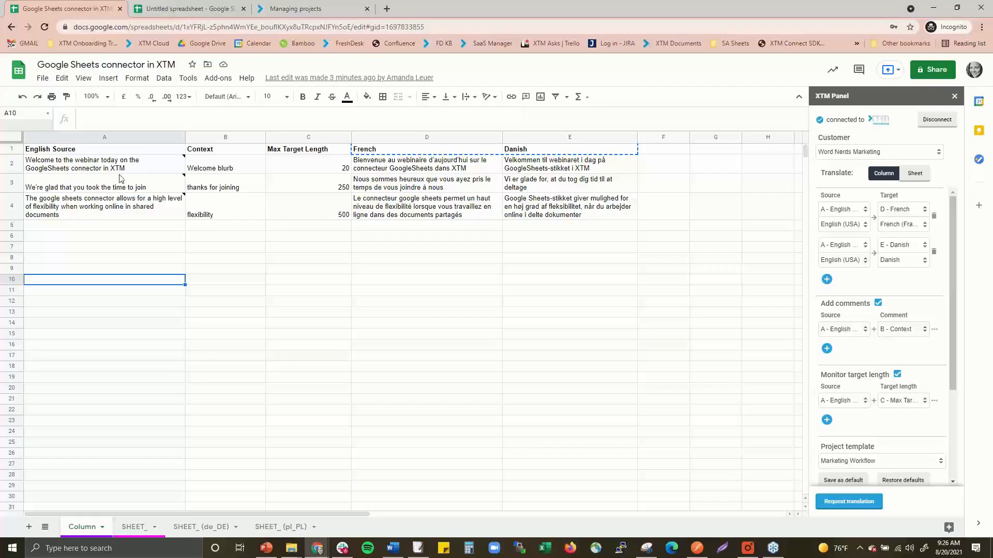
left_click(148, 171)
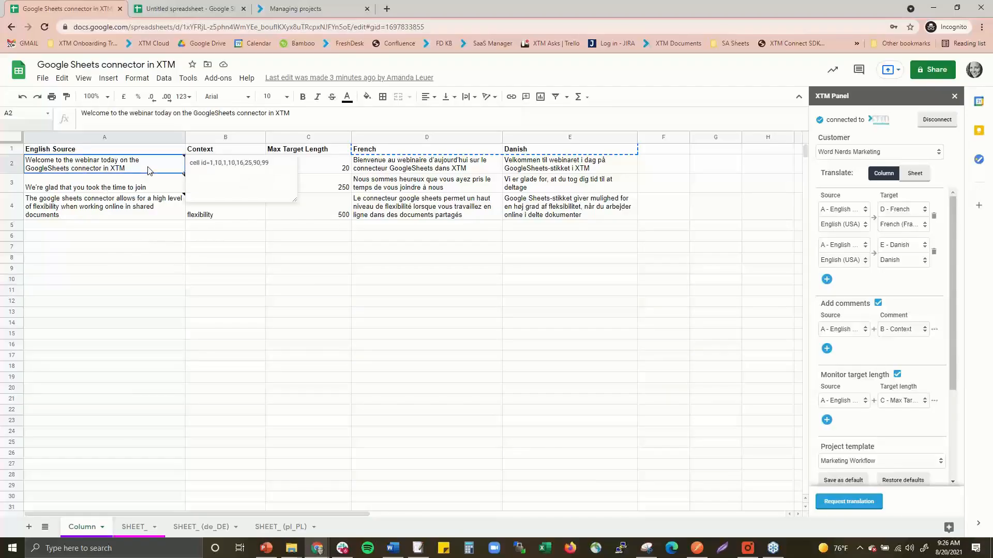
left_click(139, 215, "shift")
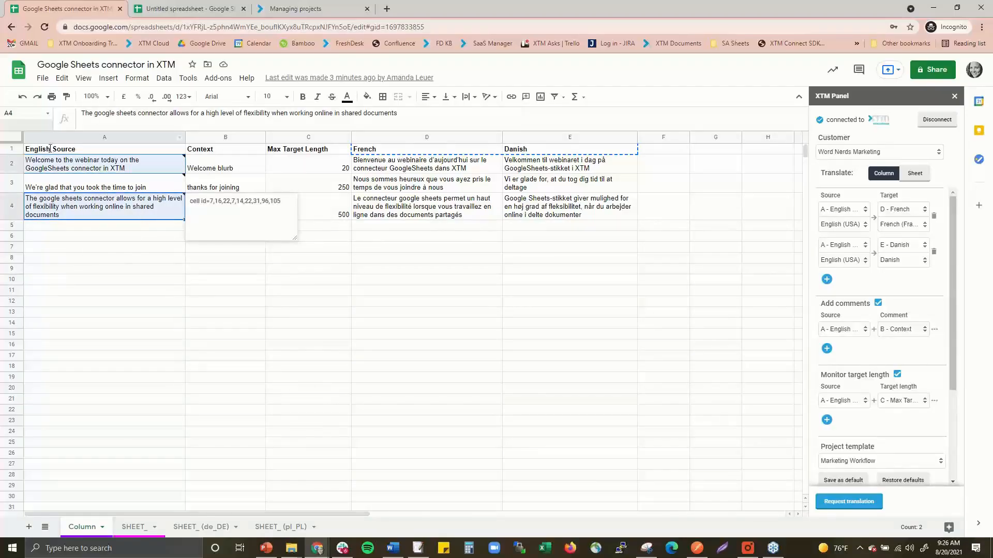
left_click(120, 261)
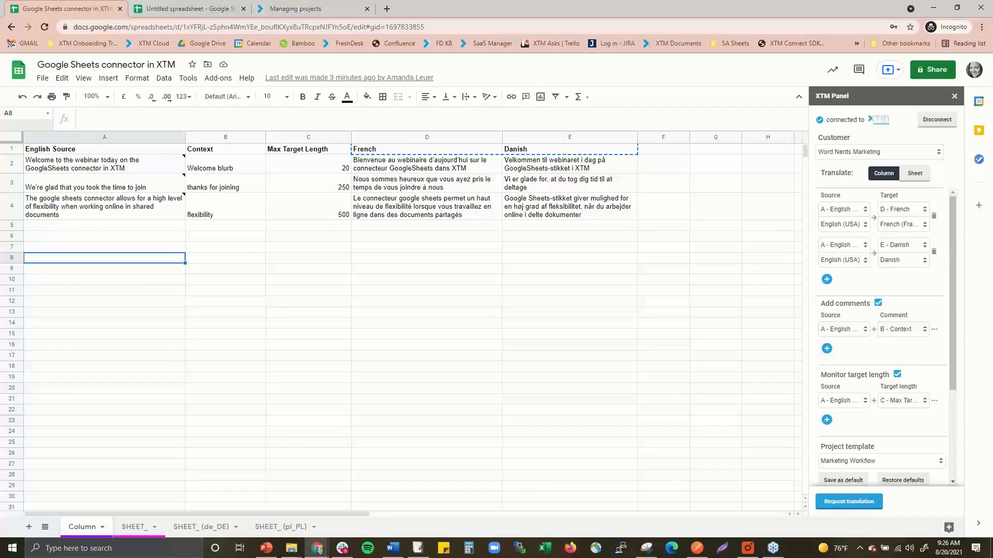
left_click(295, 9)
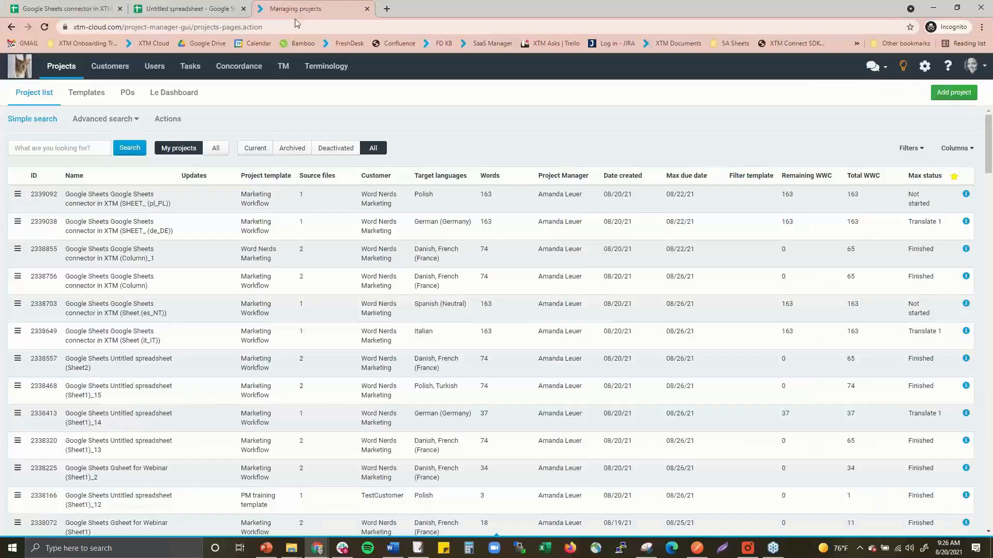
left_click(17, 194)
mouse_move(44, 243)
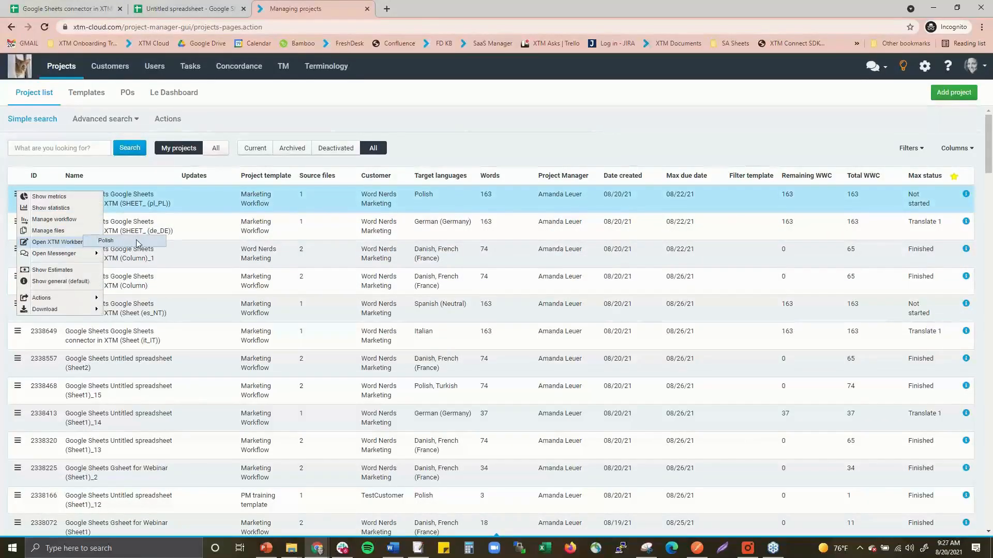
left_click(134, 242)
left_click(501, 331)
left_click(665, 250)
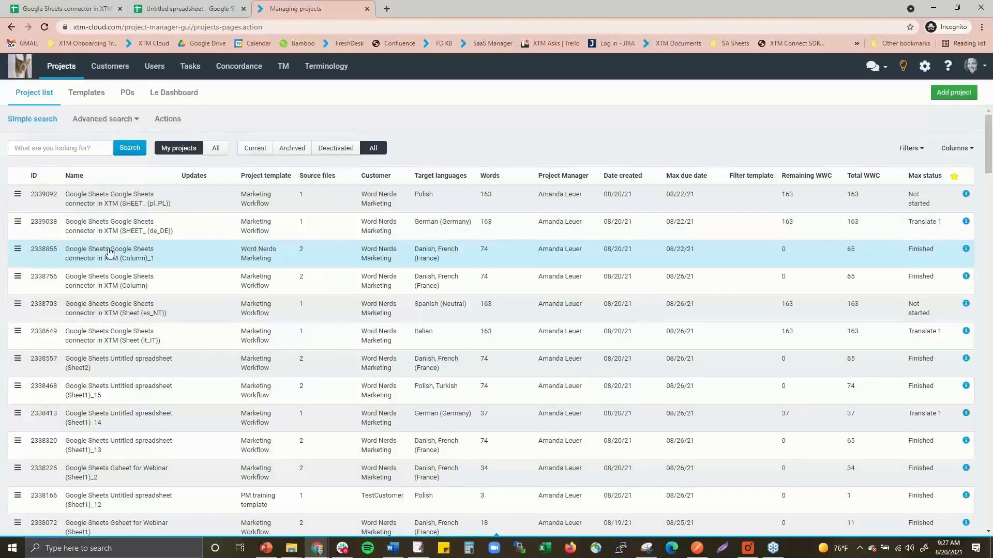
Open the Danish file spreadsheet-source_1.xlf of the Google Sheets connector in XTM (Column)_1 project read-only in XTM Workbench.
left_click(17, 249)
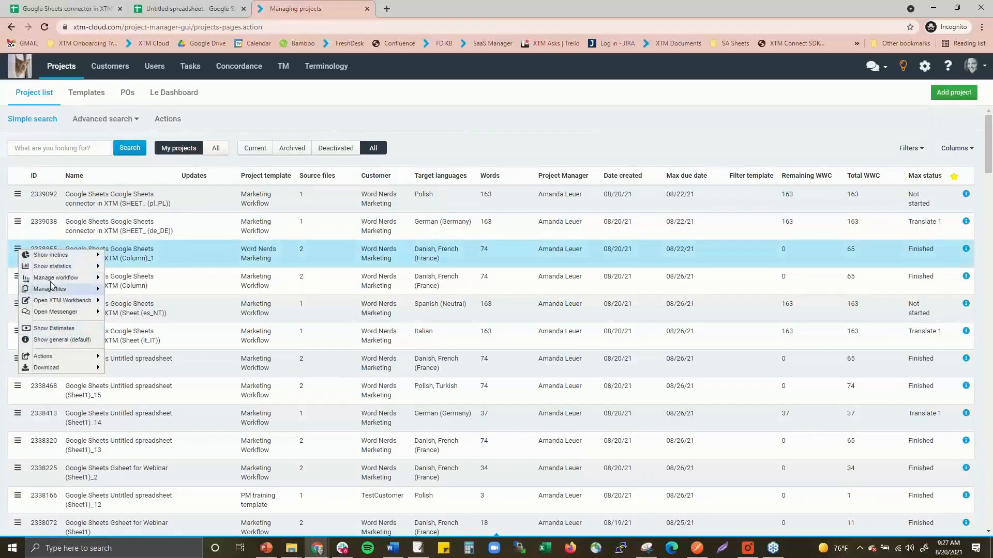
mouse_move(52, 302)
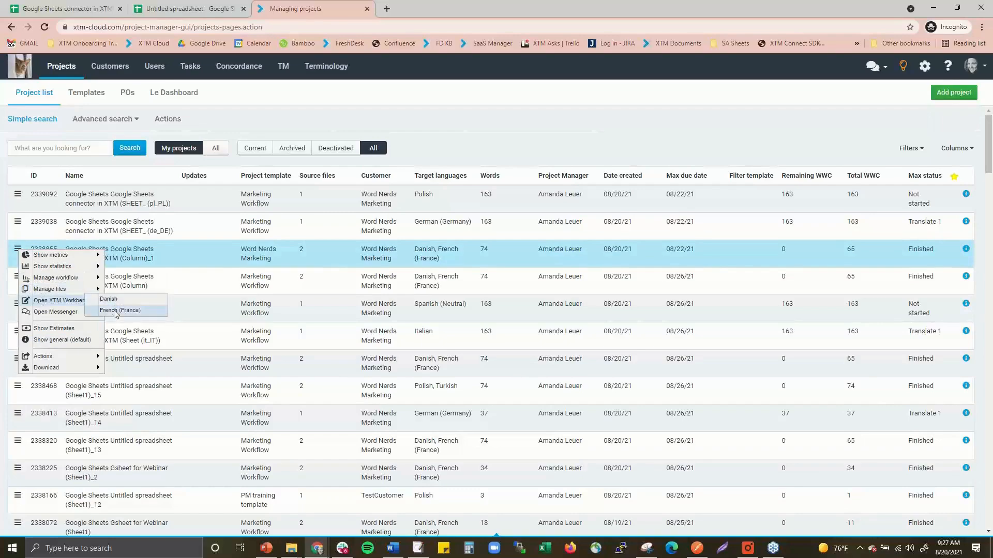
left_click(122, 300)
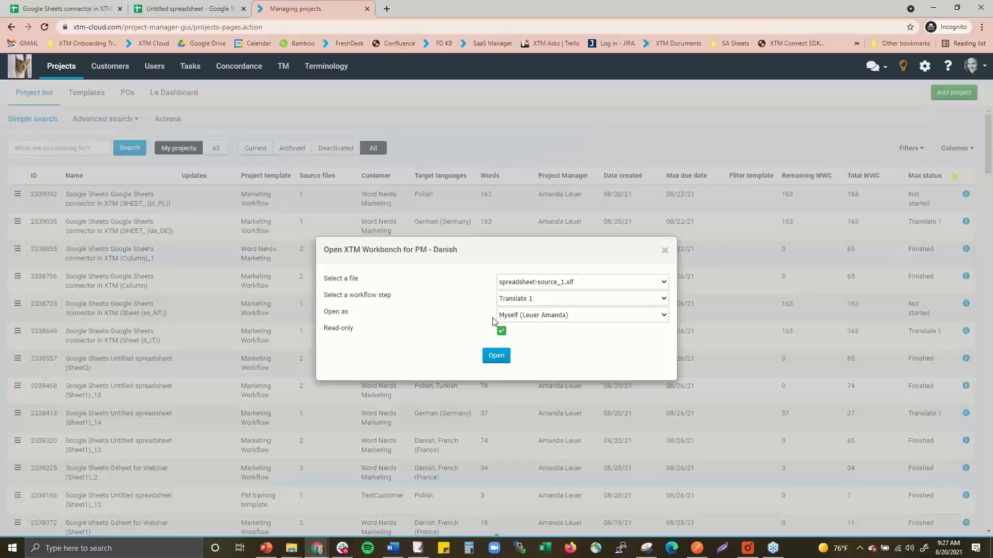
left_click(496, 355)
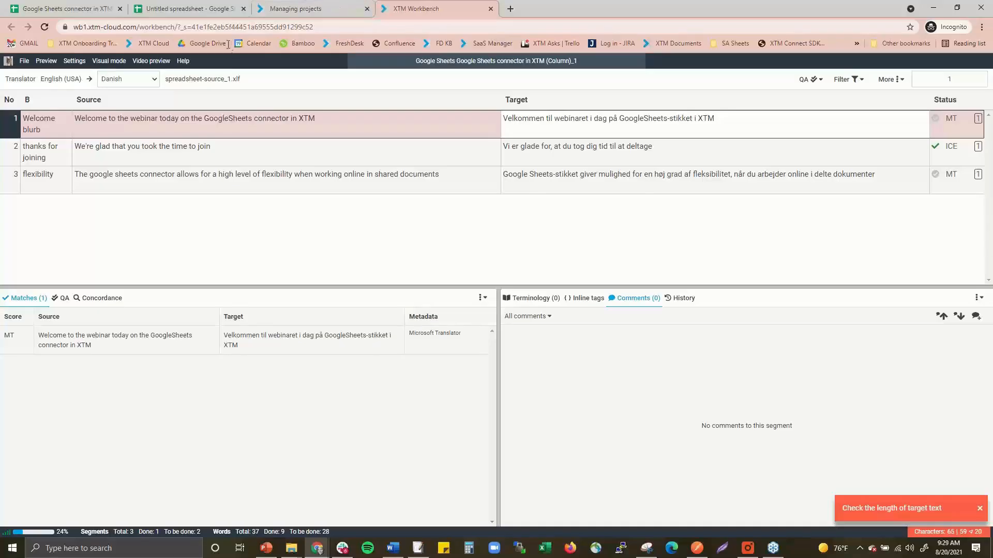
Return to the Untitled spreadsheet and examine the cell ID notes on its English source cells.
left_click(170, 9)
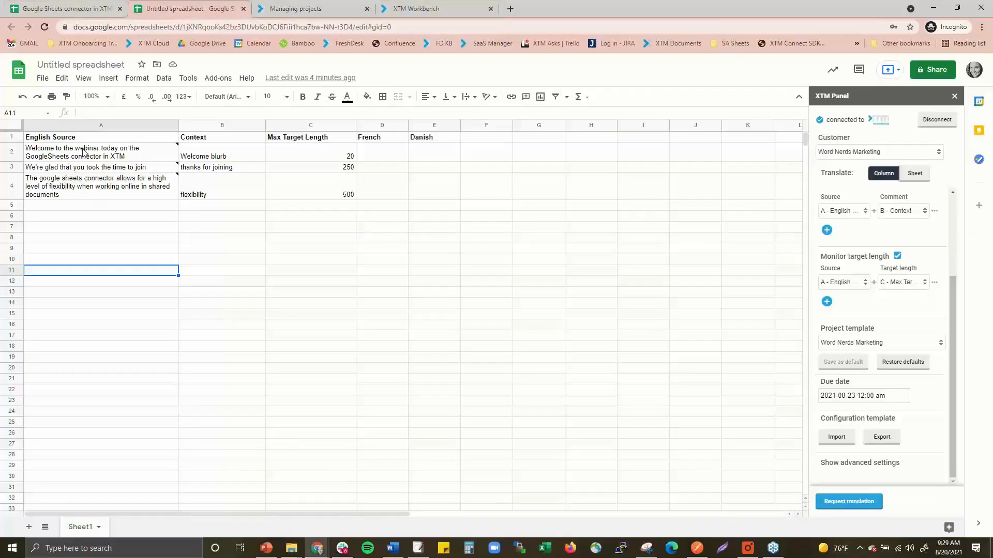
mouse_move(83, 152)
mouse_move(69, 181)
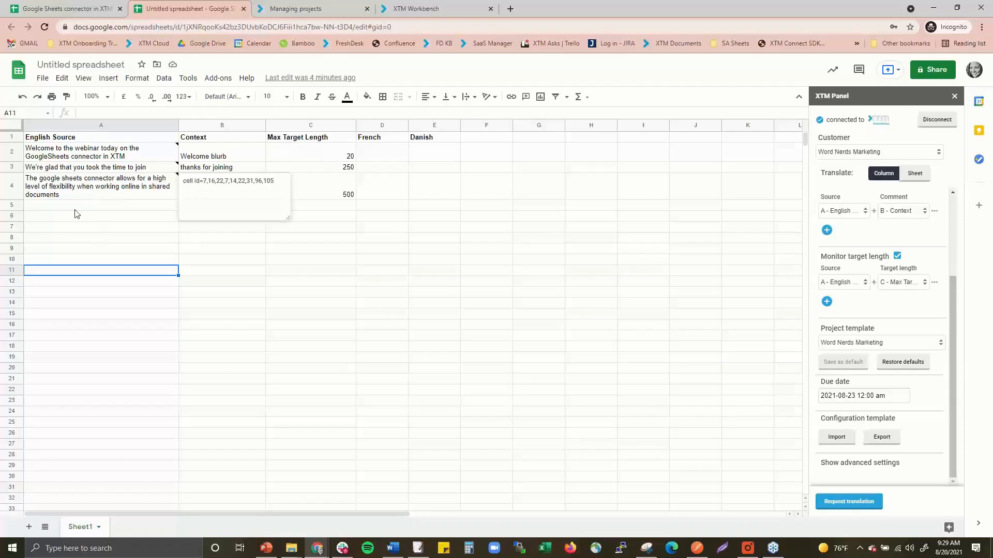
mouse_move(47, 153)
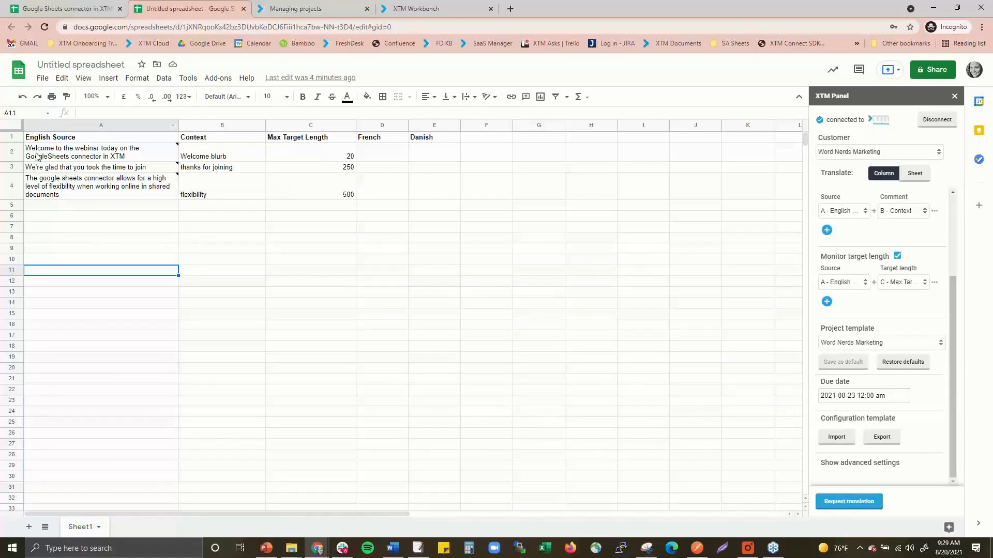